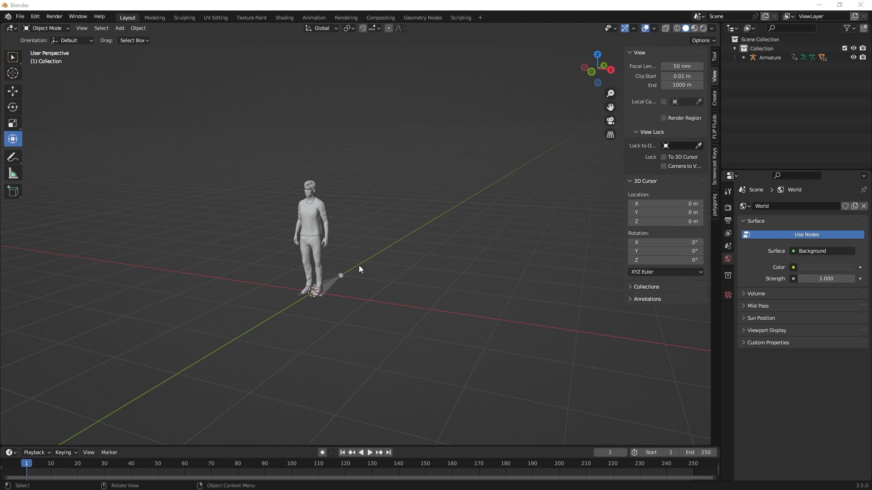
Turn on the Screencast Keys display for the viewport
{"action": "middle_click_drag", "start_coordinate": [346, 294], "coordinate": [371, 315]}
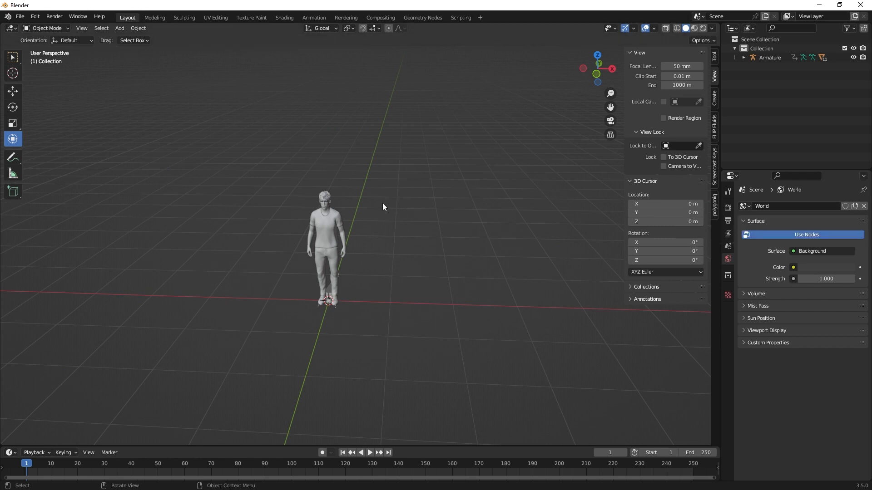
{"action": "key", "text": "shift+a"}
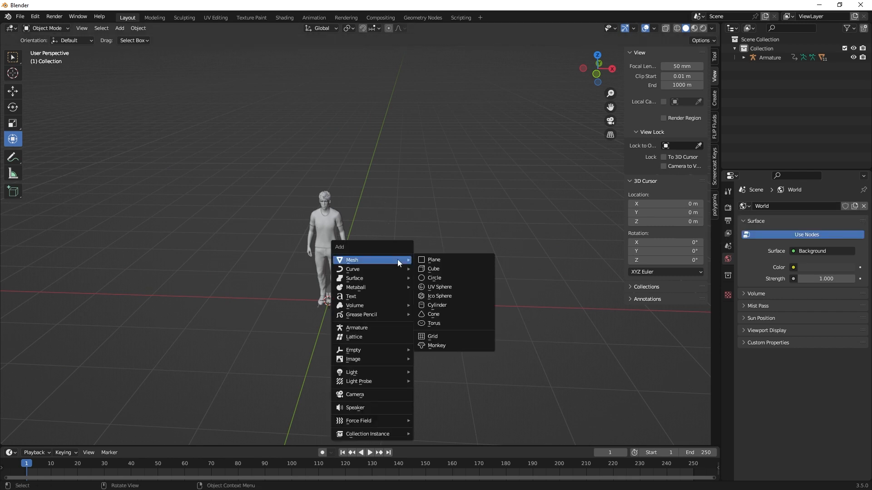
{"action": "left_click", "coordinate": [712, 176]}
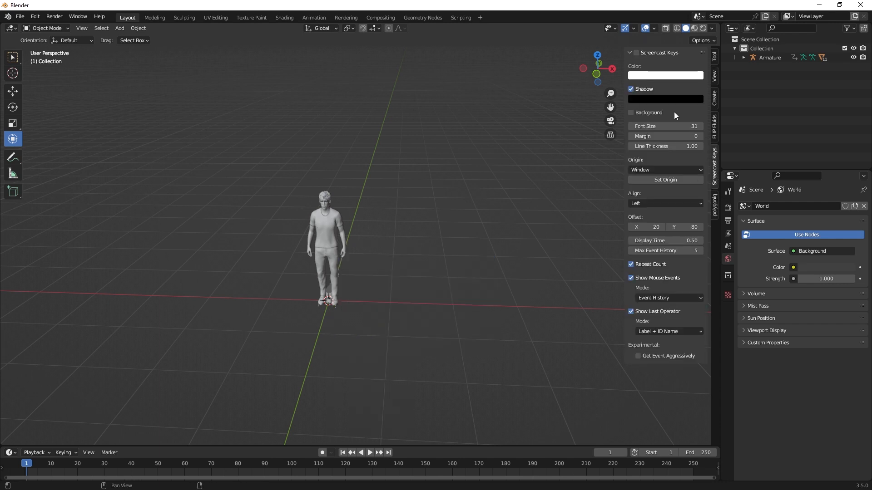
{"action": "left_click", "coordinate": [458, 248]}
Add a cube and shape it into a slab about 0.9 m thick, lowered about 0.44 m so its top meets the figure's feet
{"action": "key", "text": "shift+a"}
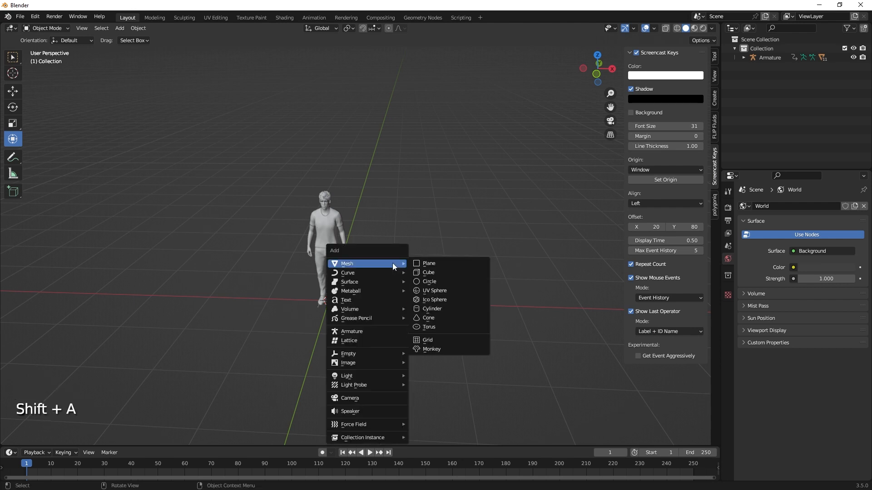
{"action": "left_click", "coordinate": [434, 271]}
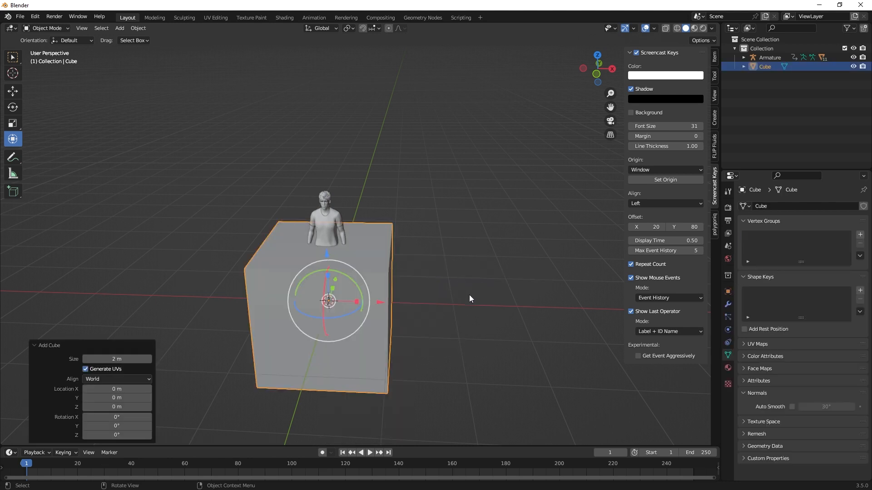
{"action": "middle_click_drag", "start_coordinate": [462, 294], "coordinate": [429, 281]}
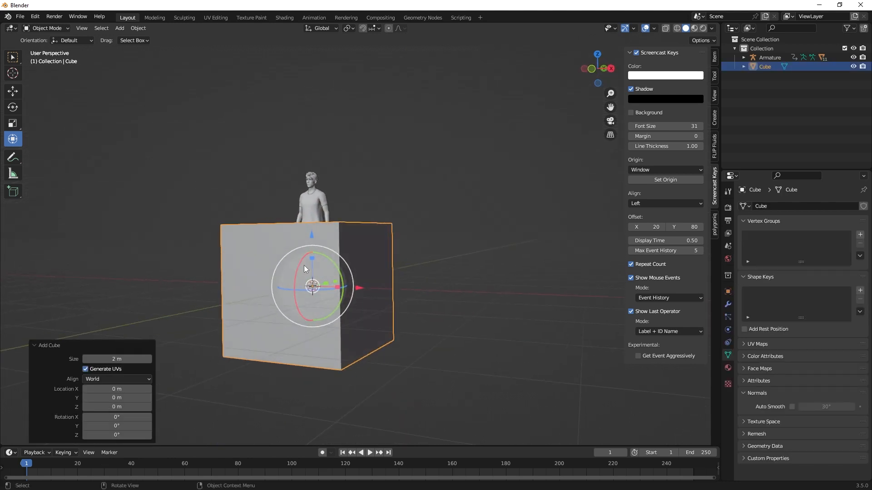
{"action": "left_click_drag", "start_coordinate": [311, 258], "coordinate": [311, 274]}
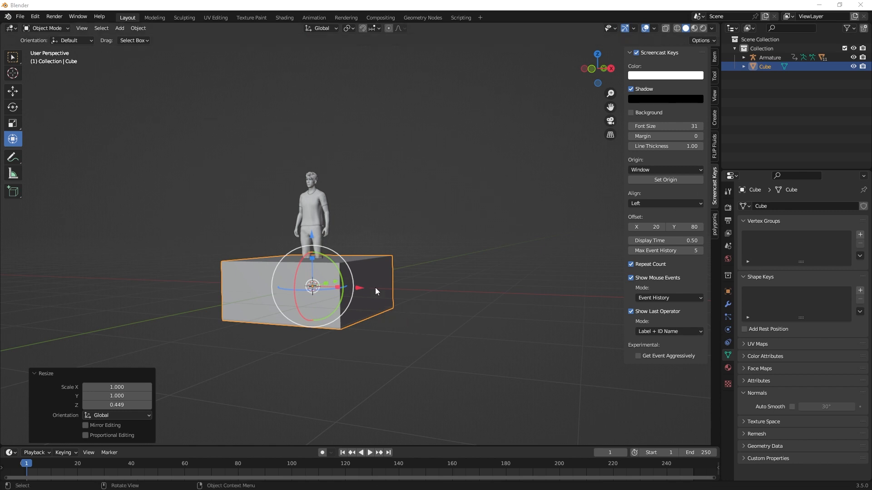
{"action": "left_click_drag", "start_coordinate": [312, 237], "coordinate": [308, 264]}
{"action": "middle_click_drag", "start_coordinate": [402, 317], "coordinate": [420, 342]}
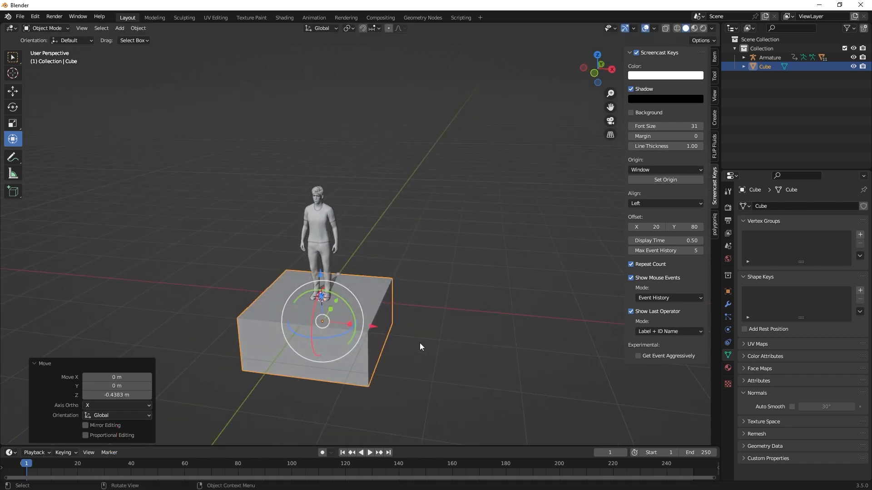
Stretch the slab lengthwise and set its X dimension to 15 m
{"action": "scroll", "coordinate": [419, 342], "scroll_direction": "down", "scroll_amount": 1}
{"action": "scroll", "coordinate": [419, 342], "scroll_direction": "up", "scroll_amount": 1}
{"action": "scroll", "coordinate": [419, 342], "scroll_direction": "down", "scroll_amount": 1}
{"action": "left_click_drag", "start_coordinate": [362, 298], "coordinate": [505, 312]}
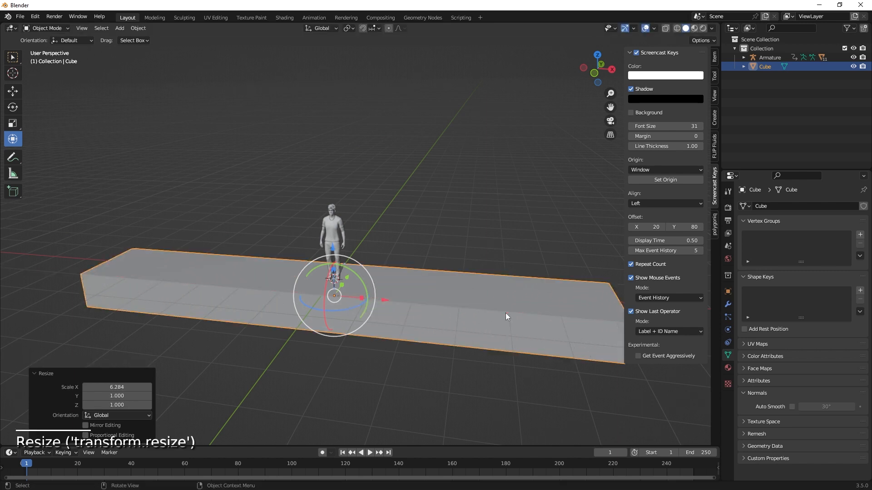
{"action": "left_click", "coordinate": [714, 57]}
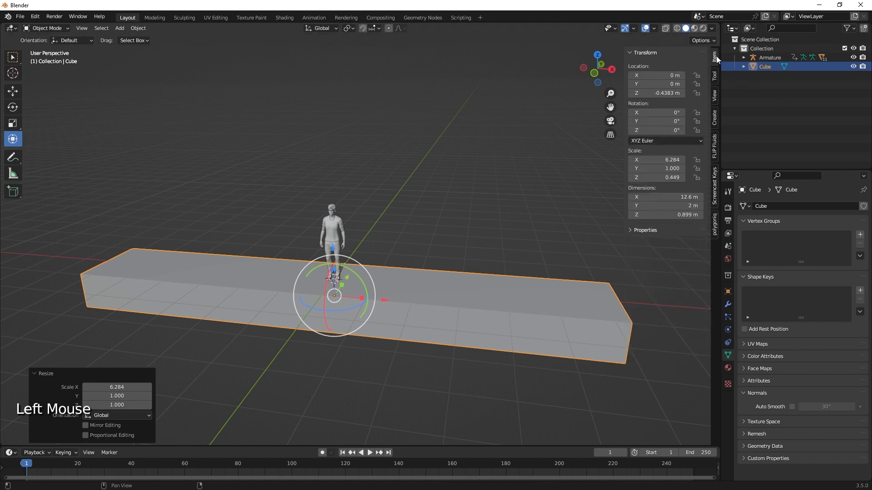
{"action": "left_click", "coordinate": [683, 197]}
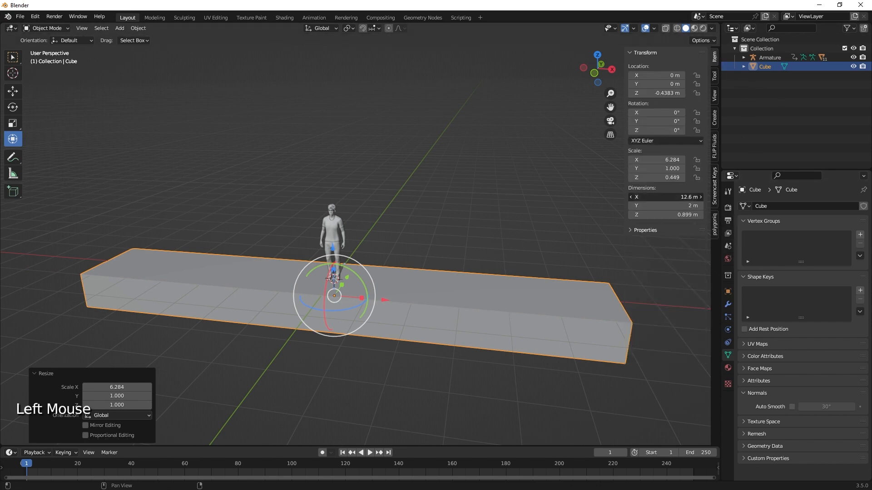
{"action": "type", "text": "15"}
{"action": "key", "text": "Return"}
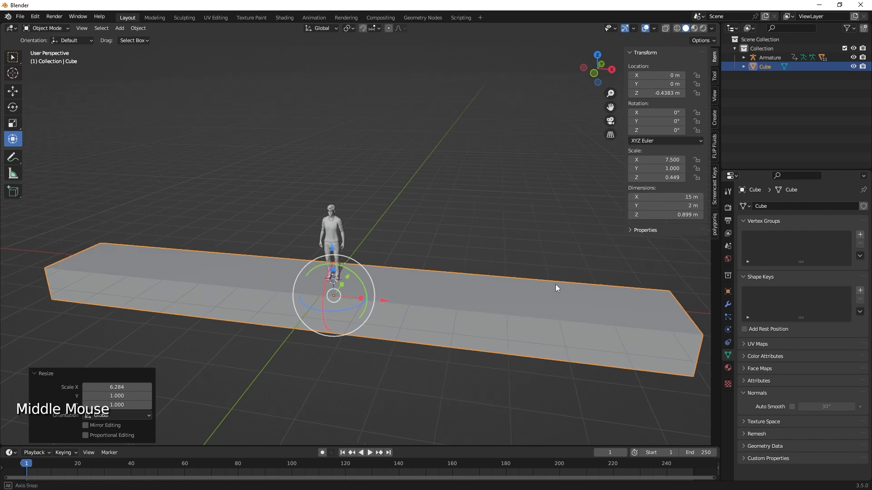
Widen the slab to about 2.28 m along Y and shift it about -0.49 m along Y
{"action": "middle_click_drag", "start_coordinate": [554, 284], "coordinate": [488, 285]}
{"action": "scroll", "coordinate": [488, 285], "scroll_direction": "down", "scroll_amount": 2}
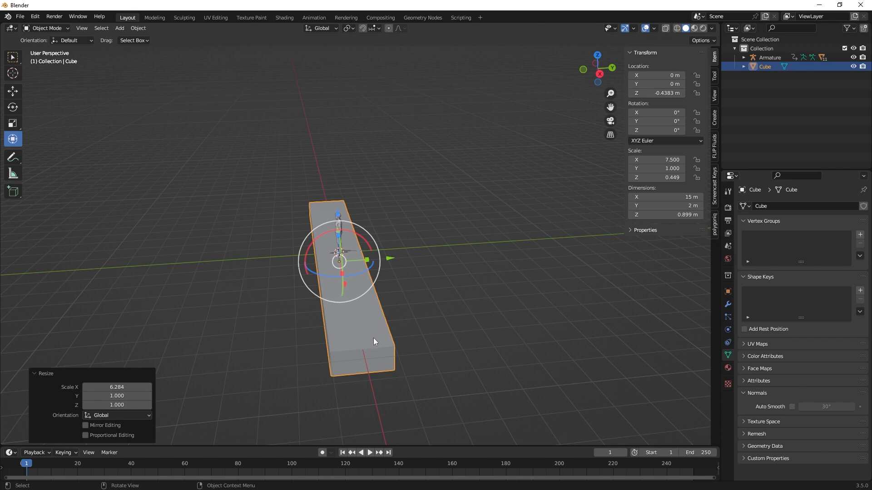
{"action": "mouse_move", "coordinate": [369, 260]}
{"action": "left_mouse_down"}
{"action": "mouse_move", "coordinate": [389, 258]}
{"action": "mouse_move", "coordinate": [380, 263]}
{"action": "left_mouse_up"}
{"action": "key", "text": "shift+a"}
{"action": "mouse_move", "coordinate": [380, 265]}
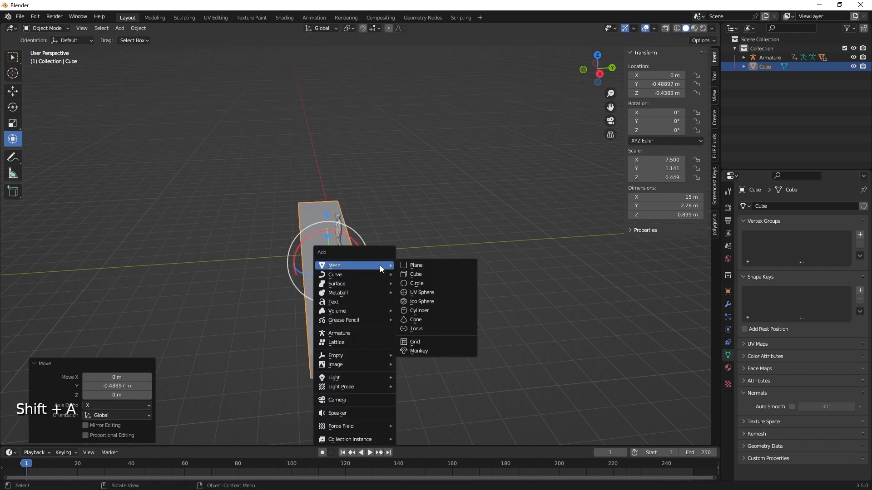
{"action": "left_click", "coordinate": [314, 212]}
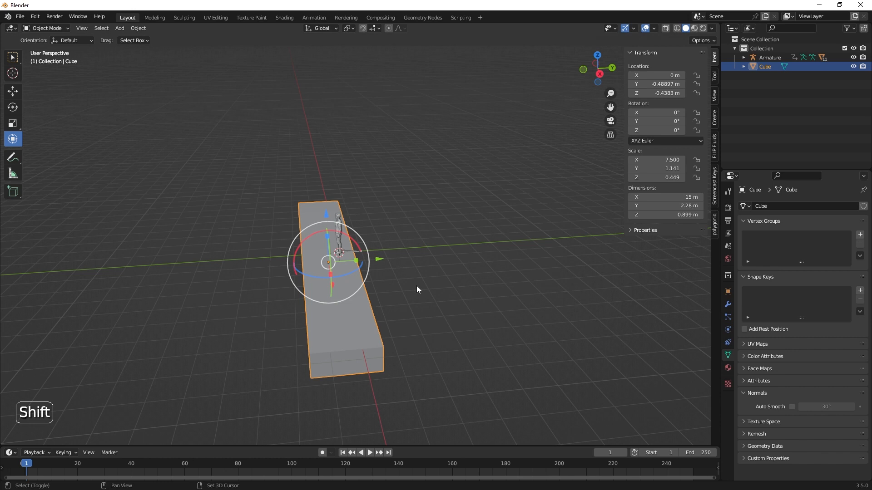
Duplicate the slab and place the copy about 2.28 m along Y, flush against the original
{"action": "key", "text": "shift+d"}
{"action": "key", "text": "y"}
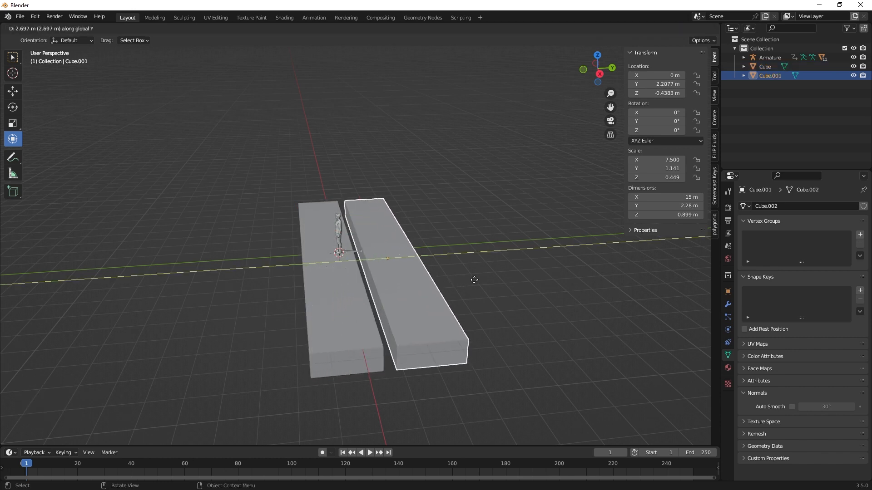
{"action": "left_click", "coordinate": [468, 280]}
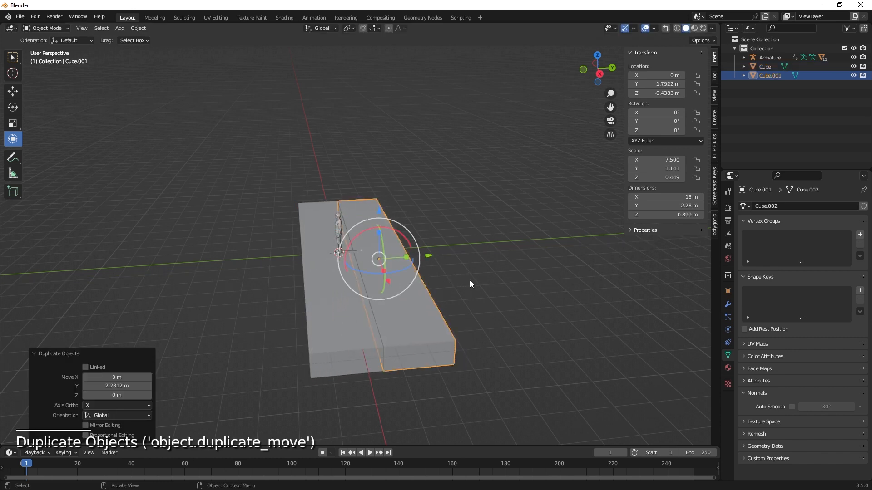
Stretch the duplicate slab to about 9.9 m along Y and move it about 3.8 m along Y, back against the first slab
{"action": "left_click_drag", "start_coordinate": [409, 257], "coordinate": [506, 250]}
{"action": "left_click_drag", "start_coordinate": [432, 258], "coordinate": [514, 243]}
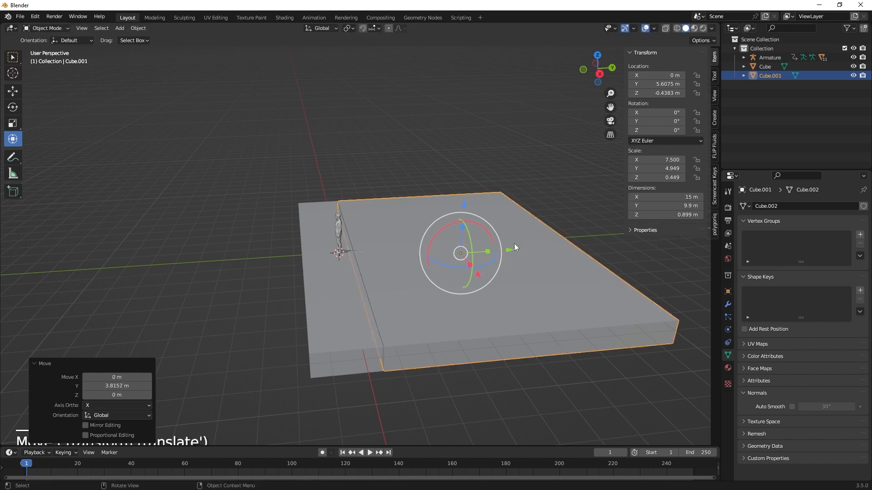
{"action": "middle_click_drag", "start_coordinate": [514, 244], "coordinate": [490, 296]}
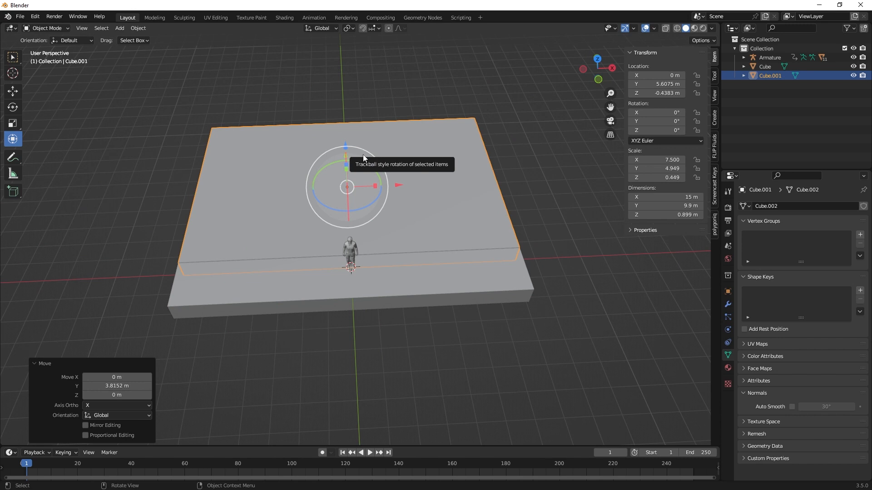
{"action": "middle_click_drag", "start_coordinate": [457, 230], "coordinate": [574, 278]}
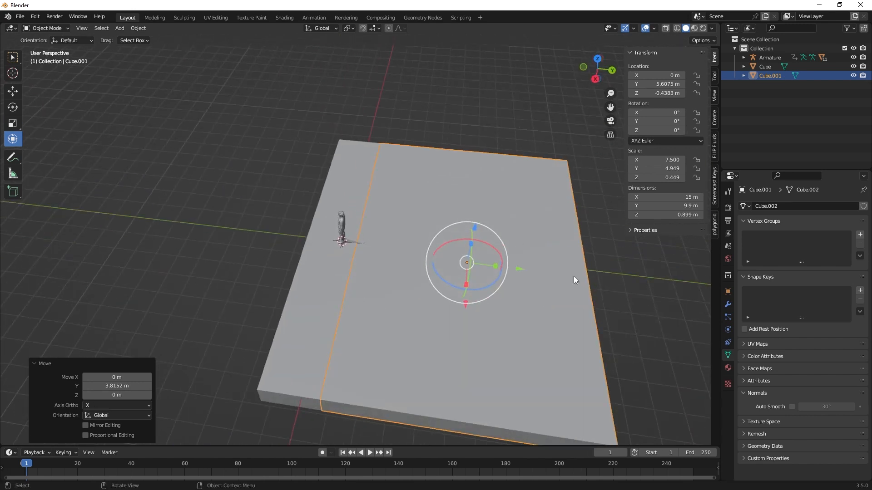
Set the duplicate slab's Y dimension to 12 m and move it about 1.07 m along Y to clear the overlap with the first slab
{"action": "left_click", "coordinate": [686, 207]}
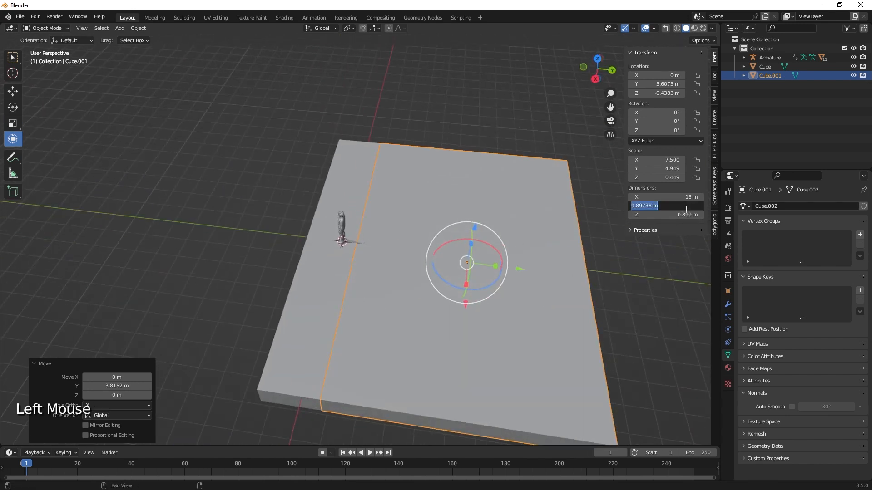
{"action": "type", "text": "12"}
{"action": "key", "text": "Return"}
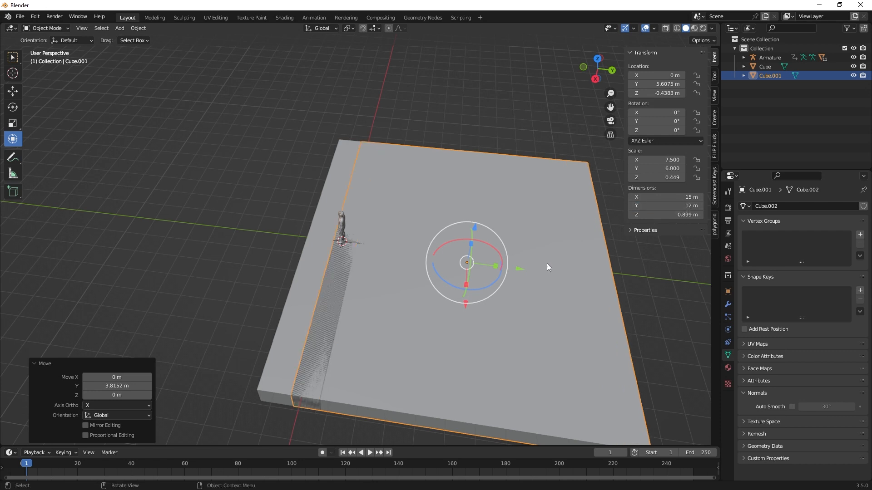
{"action": "left_click_drag", "start_coordinate": [517, 267], "coordinate": [543, 272]}
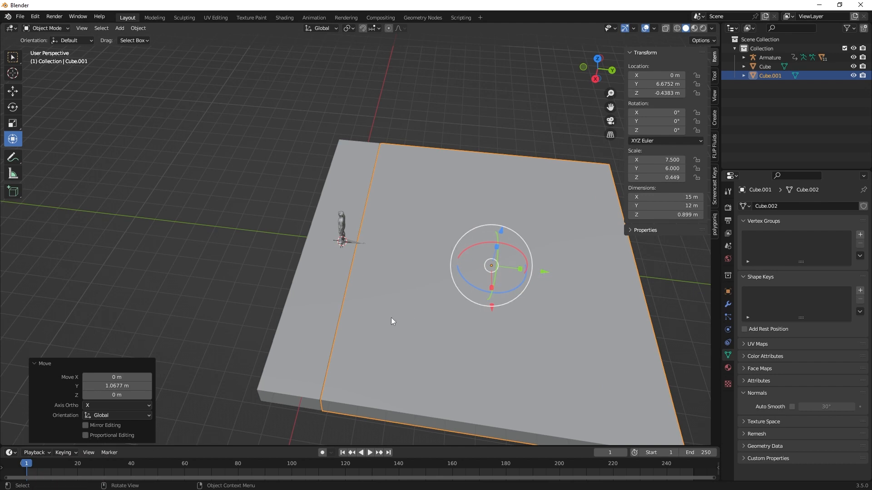
Add another cube, placed about 1.73 m along Y behind the figure and raised about 0.93 m to sit on the floor
{"action": "middle_click_drag", "start_coordinate": [390, 318], "coordinate": [398, 301]}
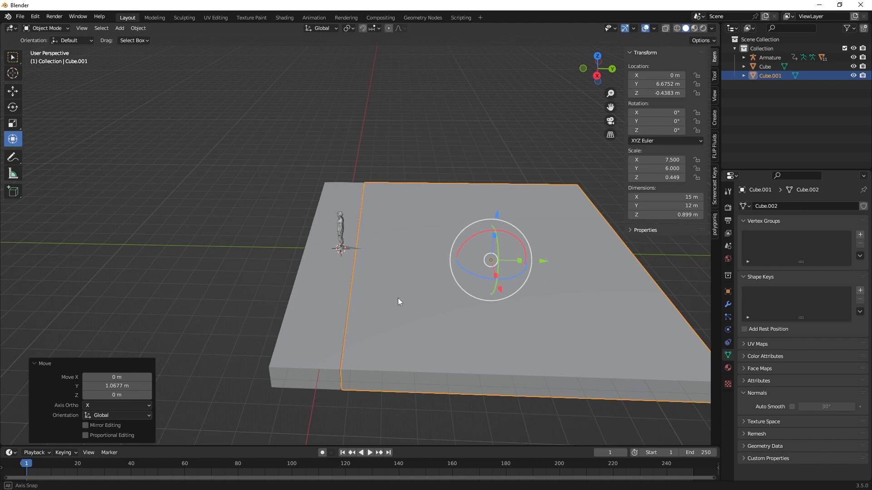
{"action": "middle_click_drag", "start_coordinate": [399, 302], "coordinate": [398, 301]}
{"action": "key", "text": "shift+a"}
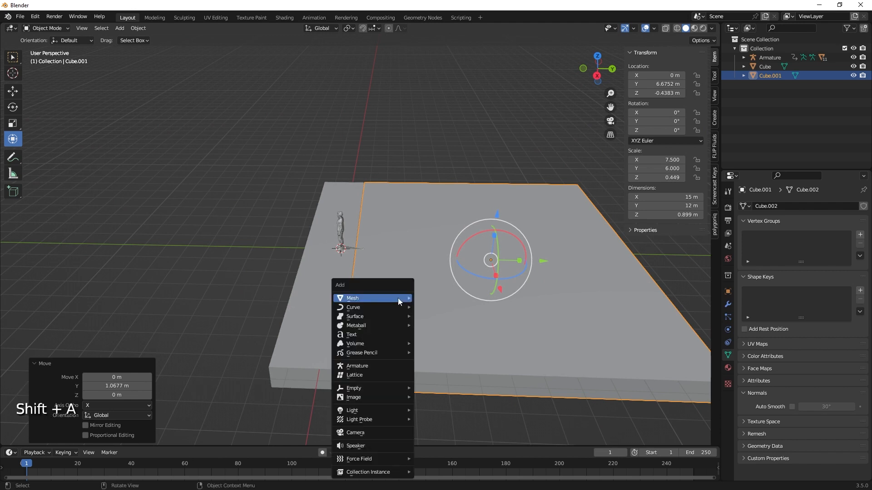
{"action": "mouse_move", "coordinate": [398, 298]}
{"action": "left_click", "coordinate": [440, 307]}
{"action": "middle_click_drag", "start_coordinate": [440, 307], "coordinate": [399, 250]}
{"action": "left_click_drag", "start_coordinate": [382, 240], "coordinate": [423, 229]}
{"action": "middle_click_drag", "start_coordinate": [419, 288], "coordinate": [465, 255]}
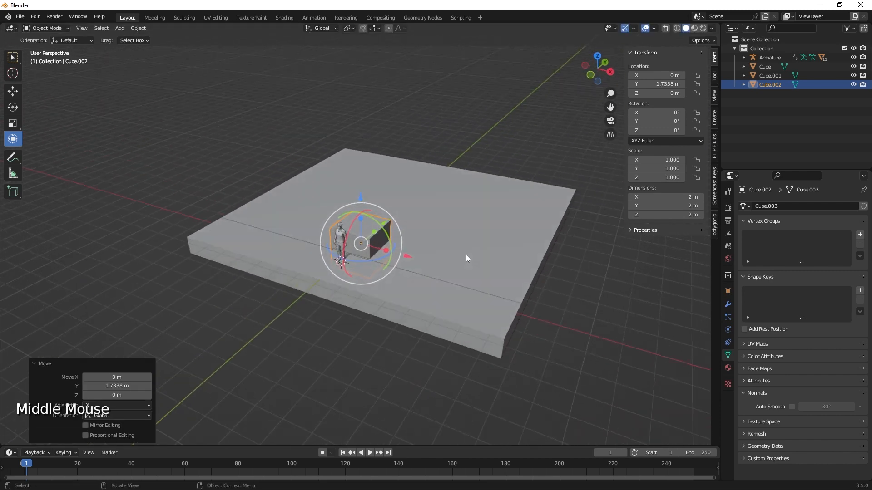
{"action": "left_click_drag", "start_coordinate": [361, 197], "coordinate": [361, 178]}
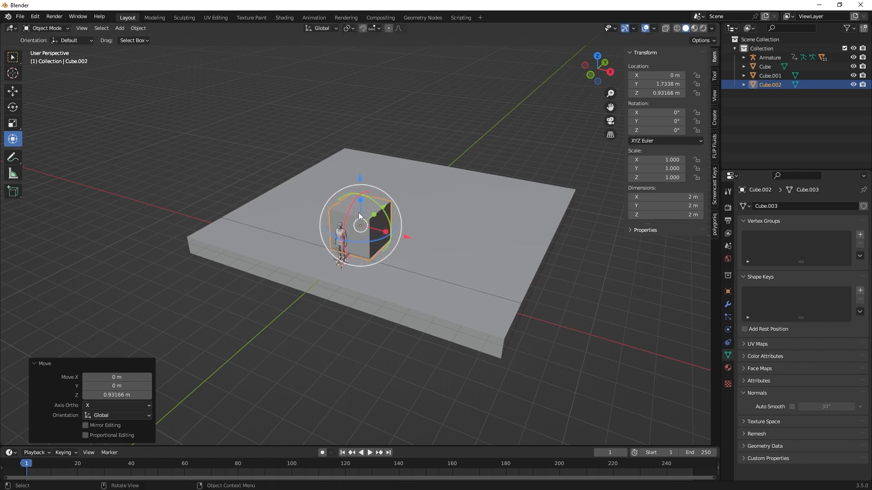
Stretch the new cube to about 8.21 m tall and raise it about 3.14 m so its base rests on the floor
{"action": "middle_click_drag", "start_coordinate": [392, 256], "coordinate": [413, 307], "text": "shift"}
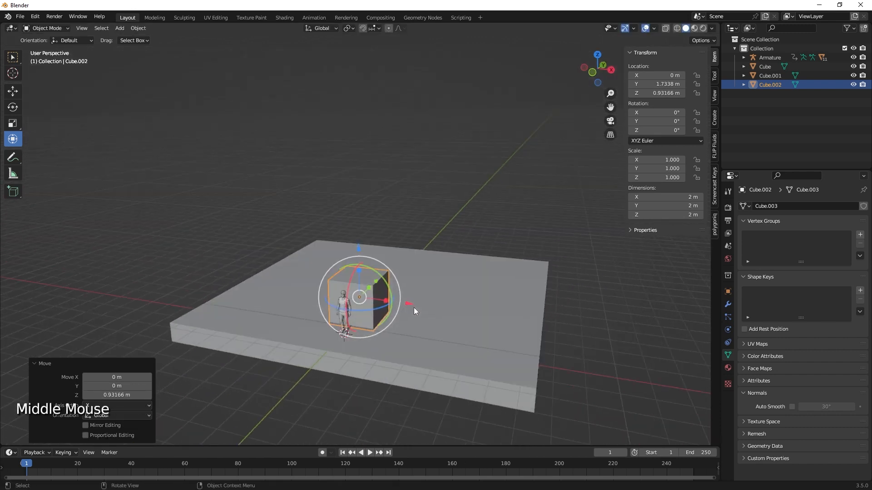
{"action": "left_click_drag", "start_coordinate": [361, 269], "coordinate": [364, 181]}
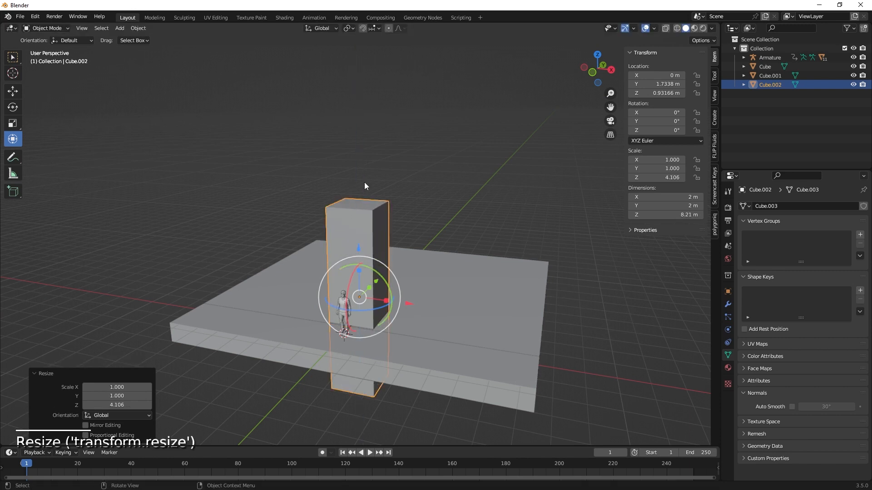
{"action": "left_click_drag", "start_coordinate": [362, 253], "coordinate": [362, 175]}
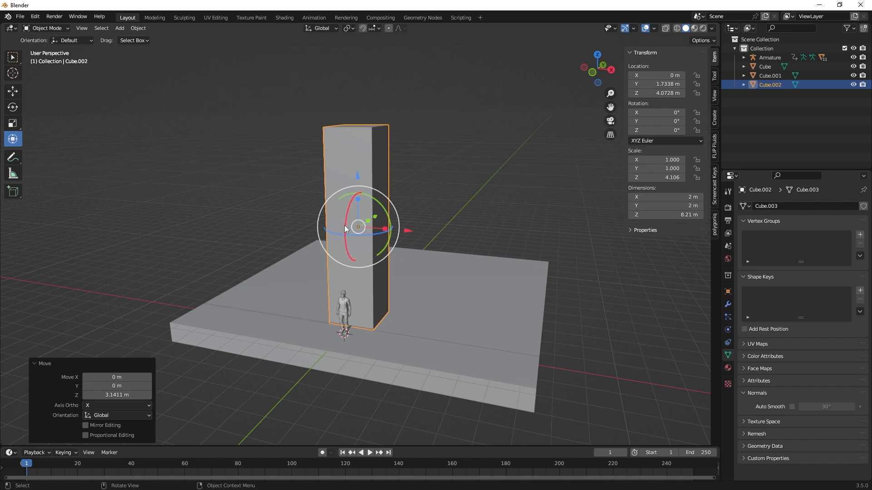
Set the tall block's X dimension to 15 m to match the width of the floor slab
{"action": "middle_click_drag", "start_coordinate": [374, 276], "coordinate": [369, 304]}
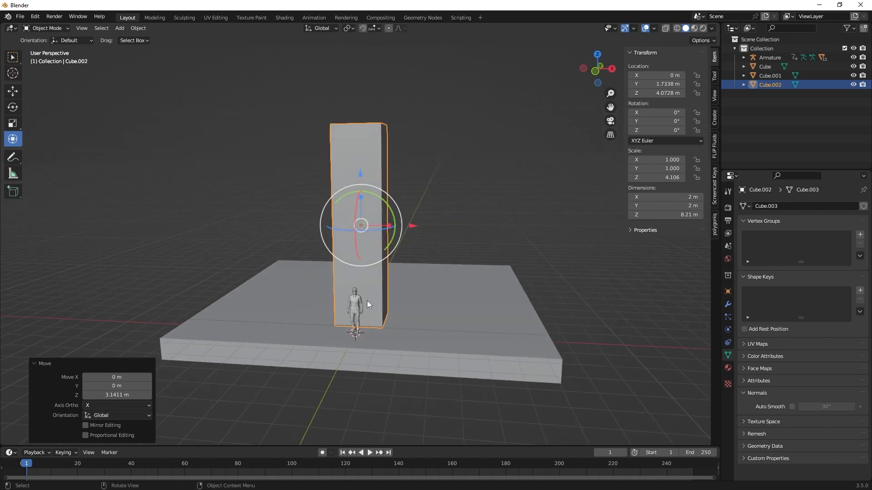
{"action": "left_click", "coordinate": [595, 71]}
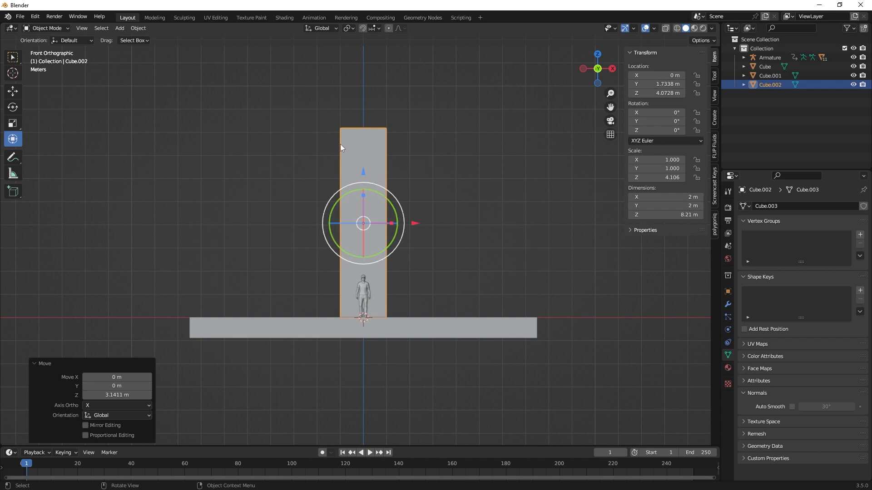
{"action": "middle_click_drag", "start_coordinate": [426, 215], "coordinate": [462, 276]}
{"action": "left_click", "coordinate": [462, 276]}
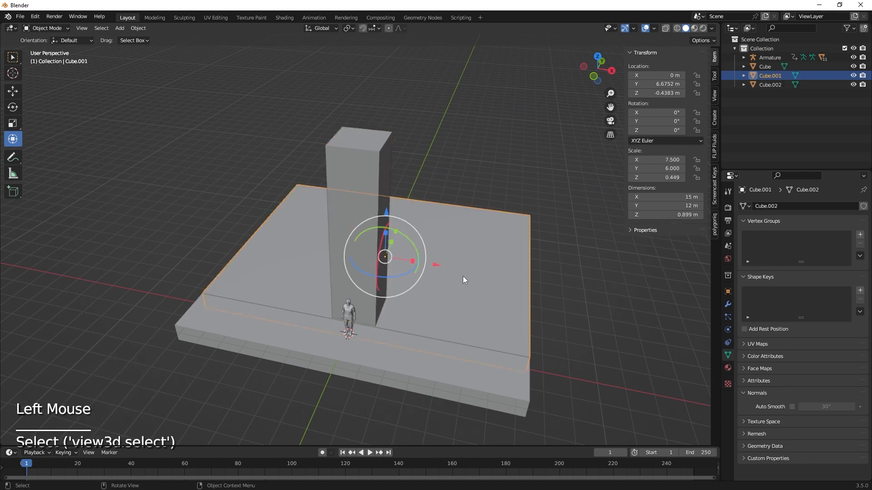
{"action": "left_click", "coordinate": [350, 190]}
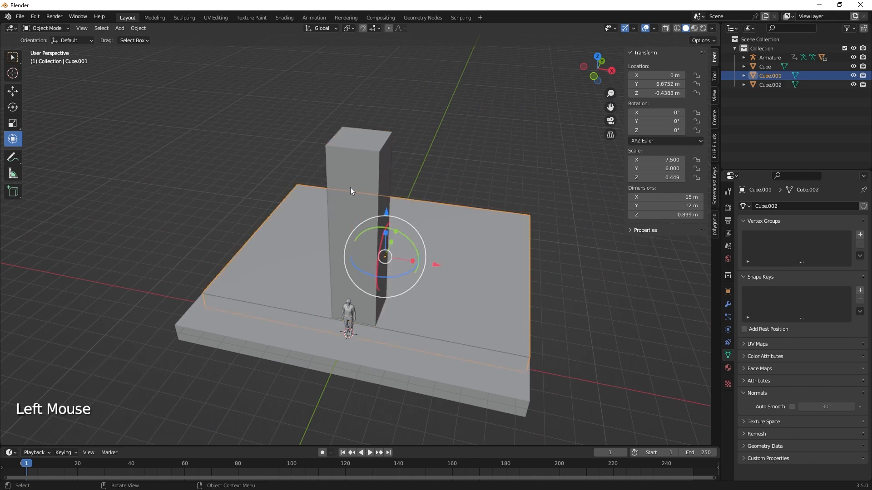
{"action": "left_click", "coordinate": [665, 197]}
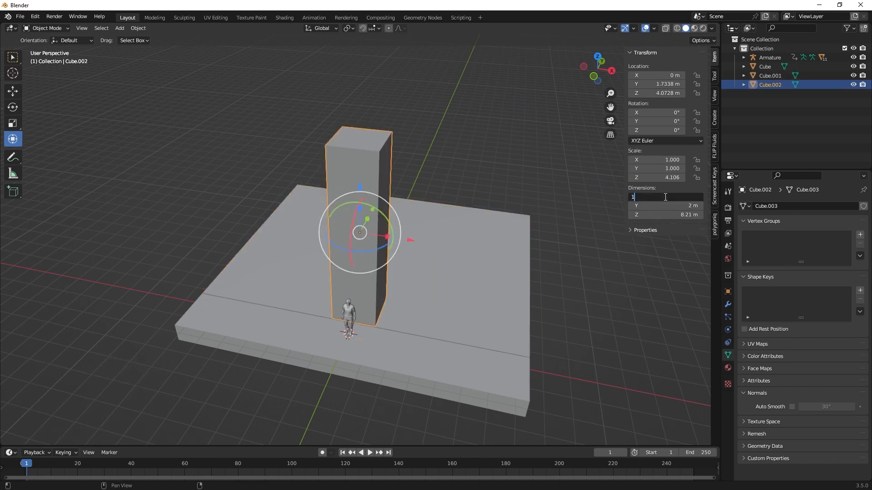
{"action": "type", "text": "15"}
{"action": "key", "text": "Return"}
Set the block's Y dimension to 12 m and move it about 4.96 m along Y onto the rear slab
{"action": "middle_click_drag", "start_coordinate": [557, 312], "coordinate": [485, 312]}
{"action": "left_click", "coordinate": [484, 312]}
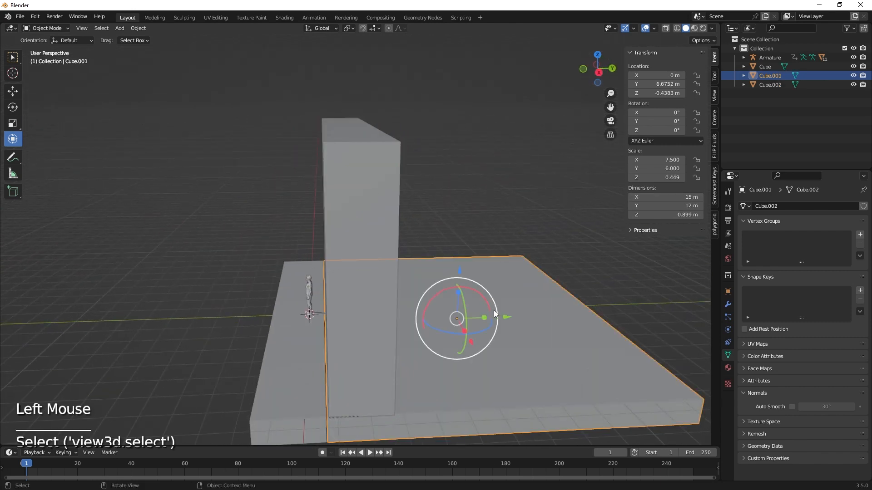
{"action": "left_click", "coordinate": [361, 225]}
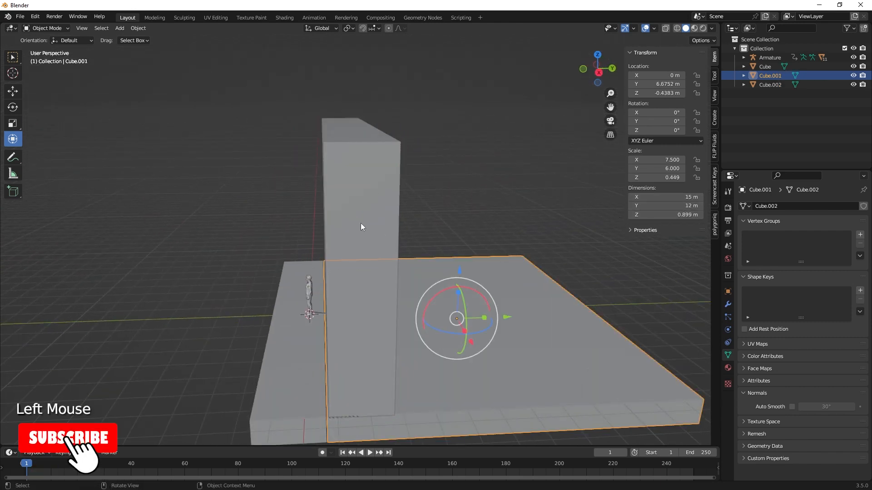
{"action": "left_click", "coordinate": [679, 205]}
{"action": "type", "text": "12"}
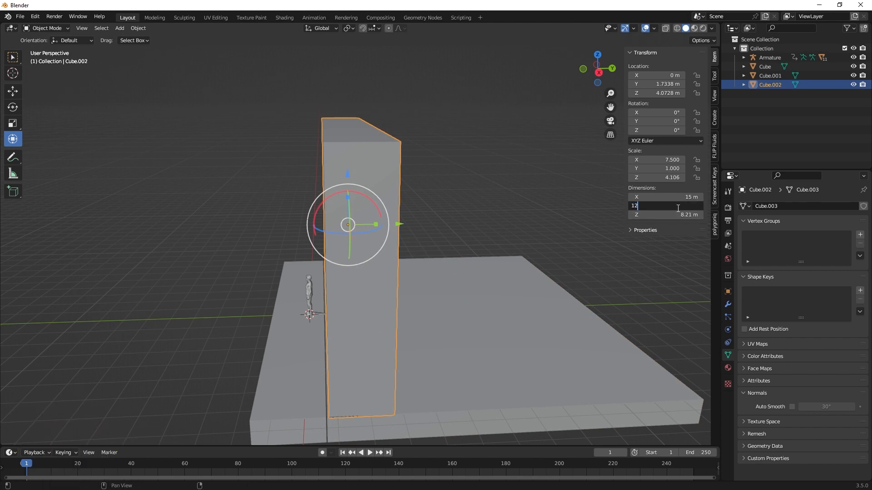
{"action": "key", "text": "Return"}
{"action": "left_click_drag", "start_coordinate": [402, 224], "coordinate": [513, 222]}
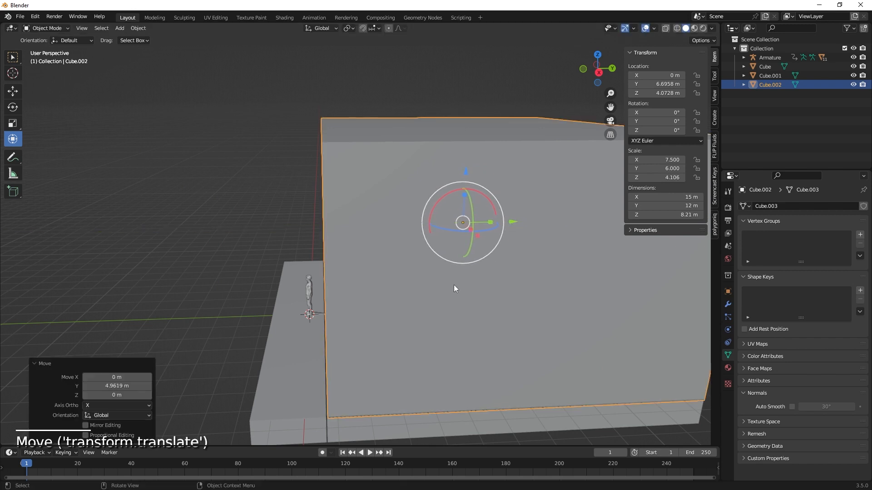
Move the building block about 1.04 m further back along Y, away from the figure
{"action": "middle_click_drag", "start_coordinate": [454, 286], "coordinate": [552, 285]}
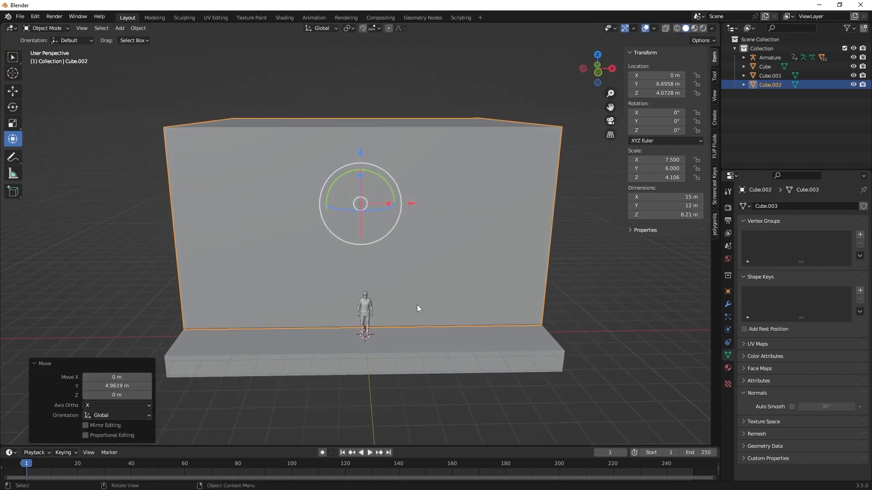
{"action": "middle_click_drag", "start_coordinate": [418, 308], "coordinate": [484, 318]}
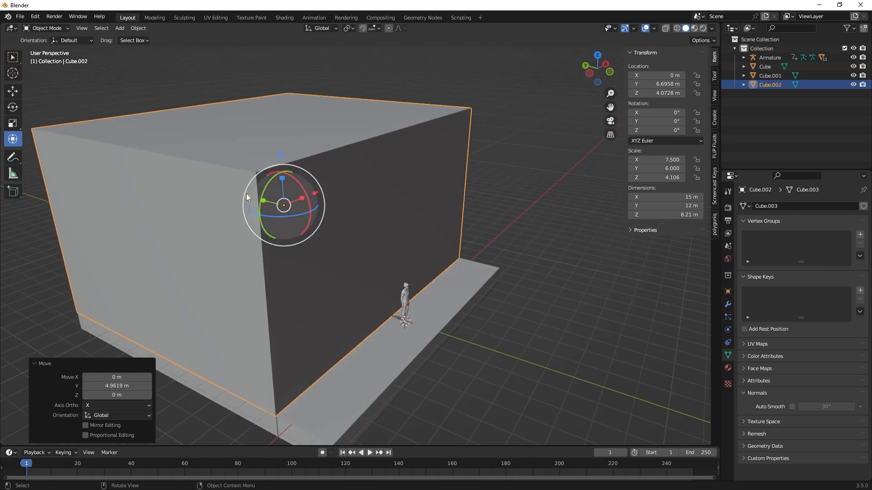
{"action": "left_click_drag", "start_coordinate": [246, 194], "coordinate": [225, 188]}
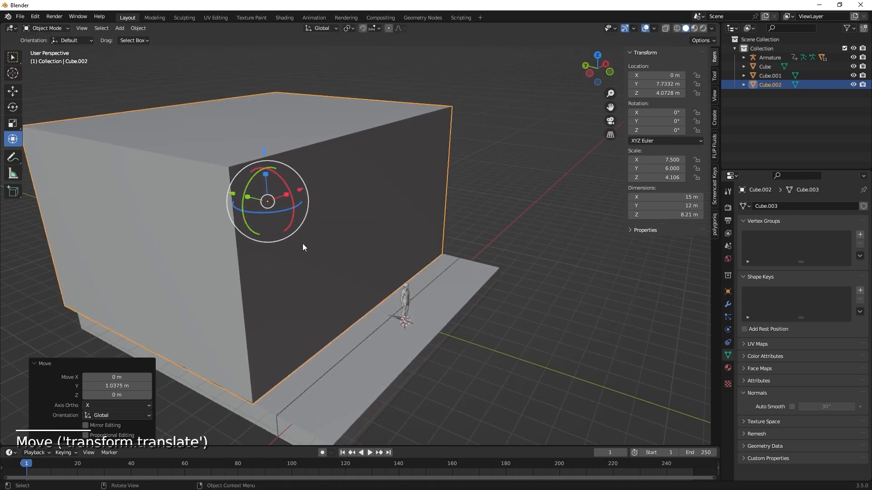
Add two evenly spaced vertical loop cuts to the building block, dividing its front wall into three
{"action": "middle_click_drag", "start_coordinate": [302, 247], "coordinate": [259, 249]}
{"action": "key", "text": "ctrl"}
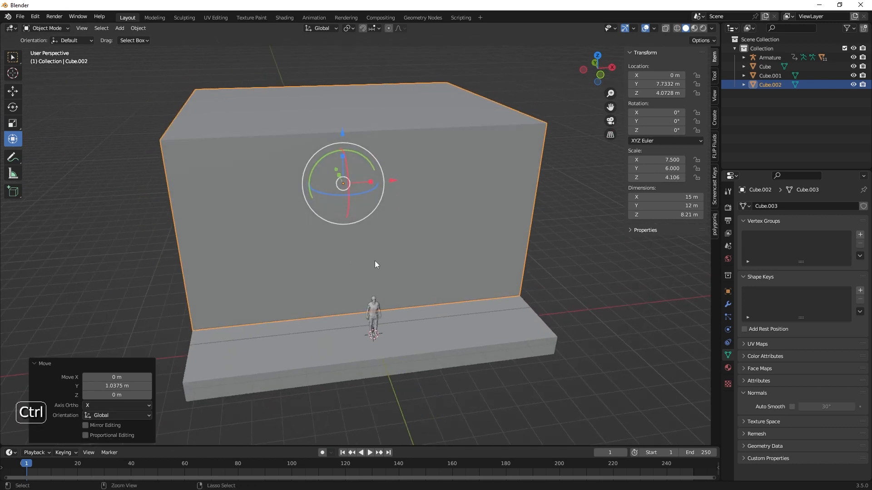
{"action": "key", "text": "Tab"}
{"action": "key", "text": "ctrl+r"}
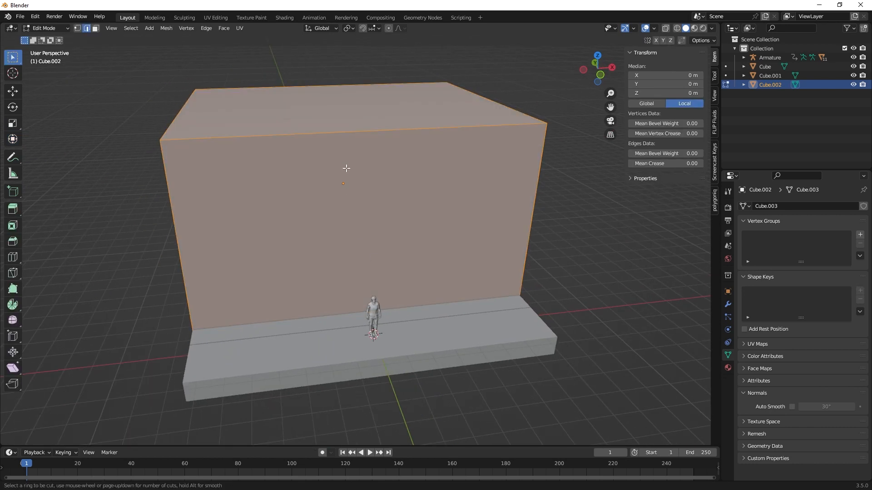
{"action": "scroll", "coordinate": [342, 138], "scroll_direction": "up", "scroll_amount": 1}
{"action": "left_click", "coordinate": [343, 139]}
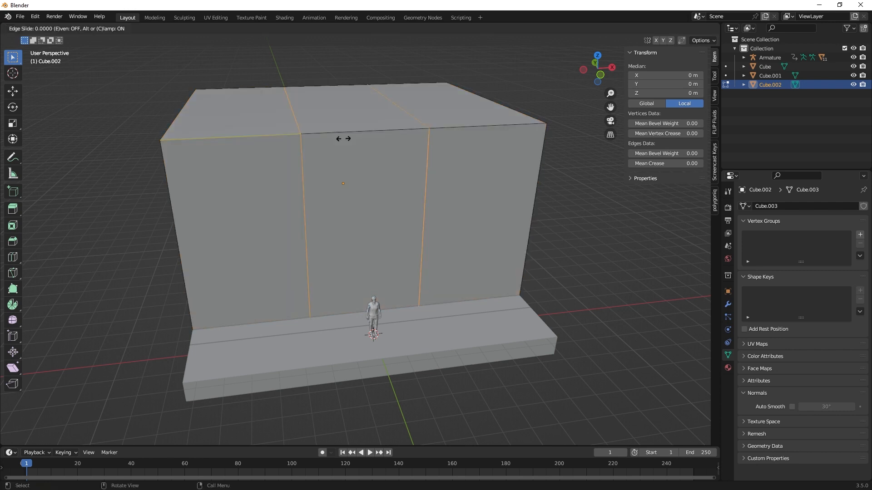
{"action": "right_click", "coordinate": [342, 138]}
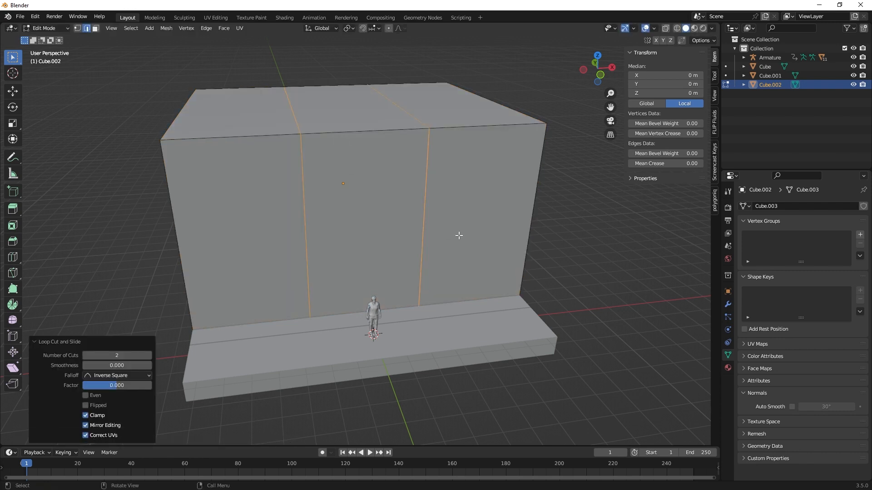
Scale the two loop cuts to about 0.7 along X to narrow the middle section of the front wall
{"action": "key", "text": "s"}
{"action": "key", "text": "x"}
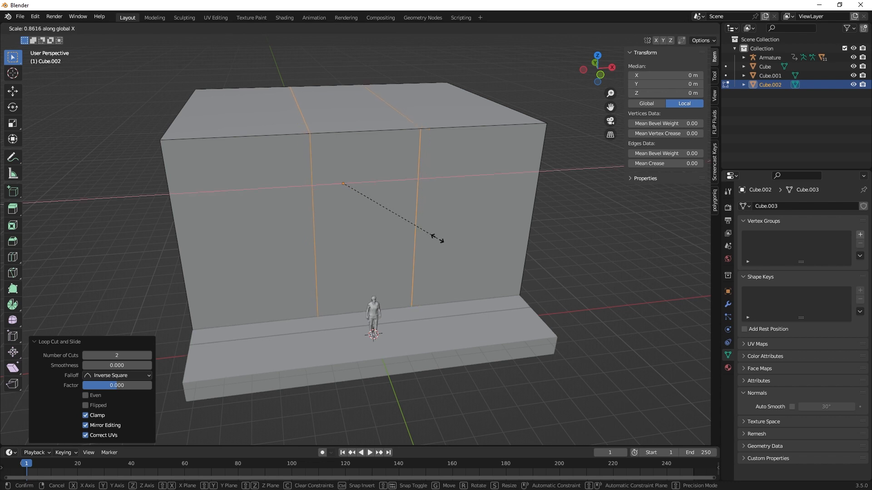
{"action": "left_click", "coordinate": [410, 237]}
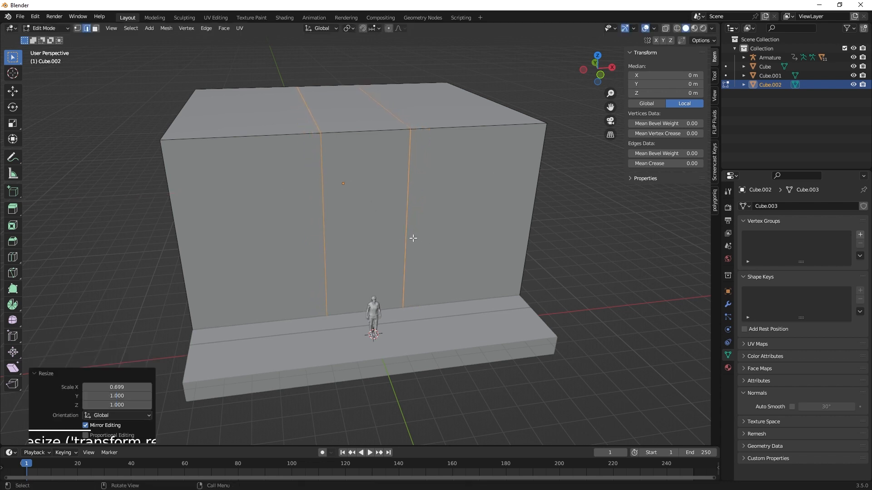
Extrude the middle front face about 1.6 m outward along Y as a projecting entrance section and return to Object Mode
{"action": "middle_click_drag", "start_coordinate": [408, 237], "coordinate": [450, 270]}
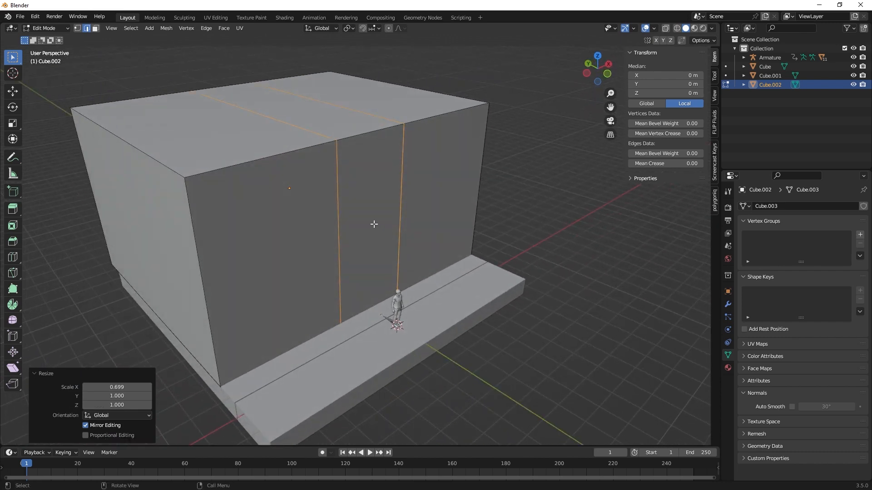
{"action": "left_click", "coordinate": [373, 224]}
{"action": "key", "text": "3"}
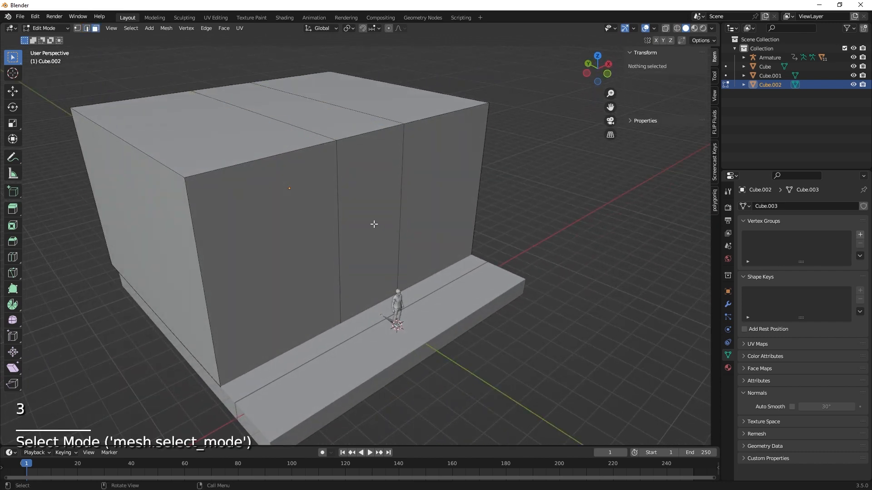
{"action": "left_click", "coordinate": [394, 243]}
{"action": "middle_click_drag", "start_coordinate": [394, 243], "coordinate": [453, 255]}
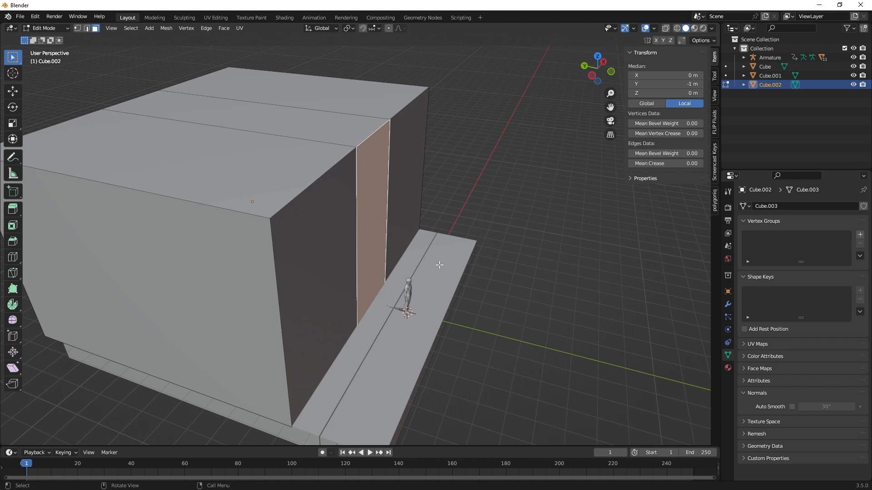
{"action": "key", "text": "e"}
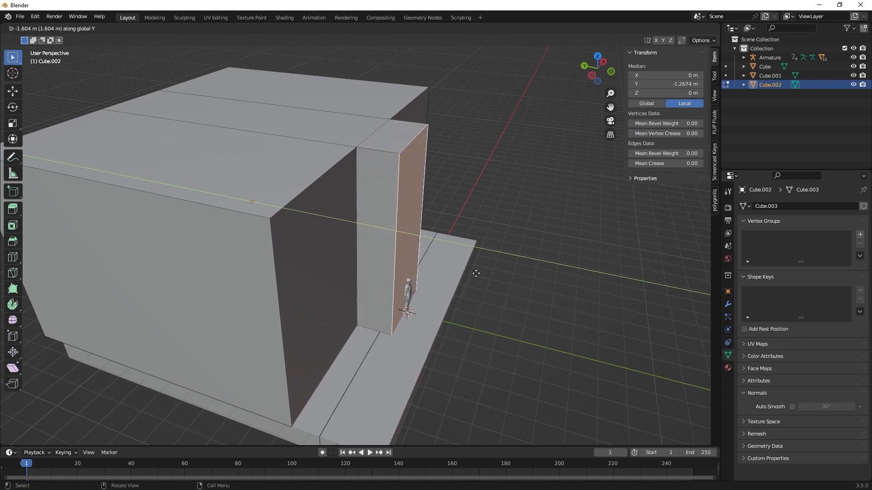
{"action": "left_click", "coordinate": [476, 273]}
{"action": "middle_click_drag", "start_coordinate": [475, 273], "coordinate": [442, 333]}
{"action": "key", "text": "Tab"}
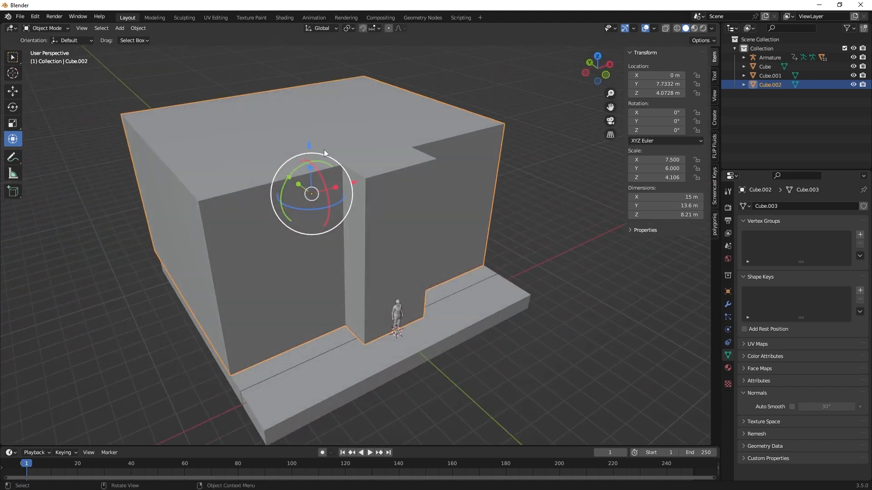
Add a cube, raise it about 9.31 m and move it about 7.48 m along Y above the building block
{"action": "left_click", "coordinate": [347, 122]}
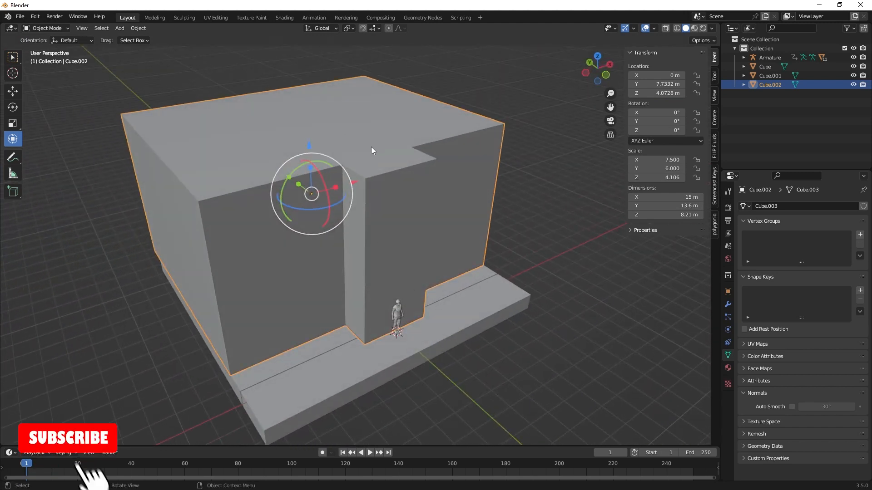
{"action": "key", "text": "shift+a"}
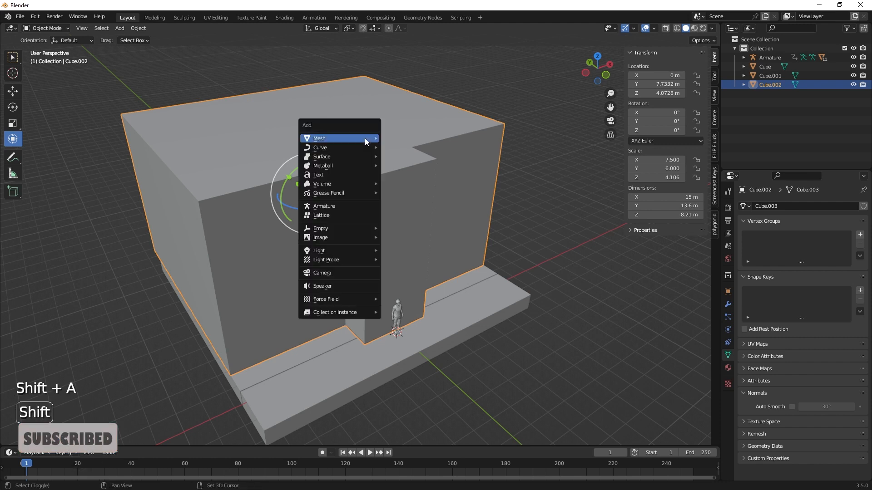
{"action": "mouse_move", "coordinate": [365, 138]}
{"action": "left_click", "coordinate": [401, 148]}
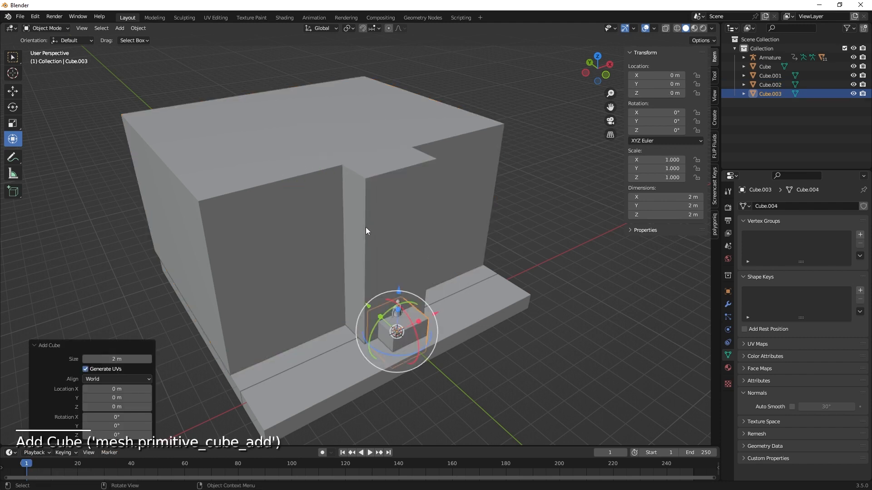
{"action": "left_click_drag", "start_coordinate": [400, 293], "coordinate": [380, 145]}
{"action": "middle_click_drag", "start_coordinate": [380, 145], "coordinate": [440, 170]}
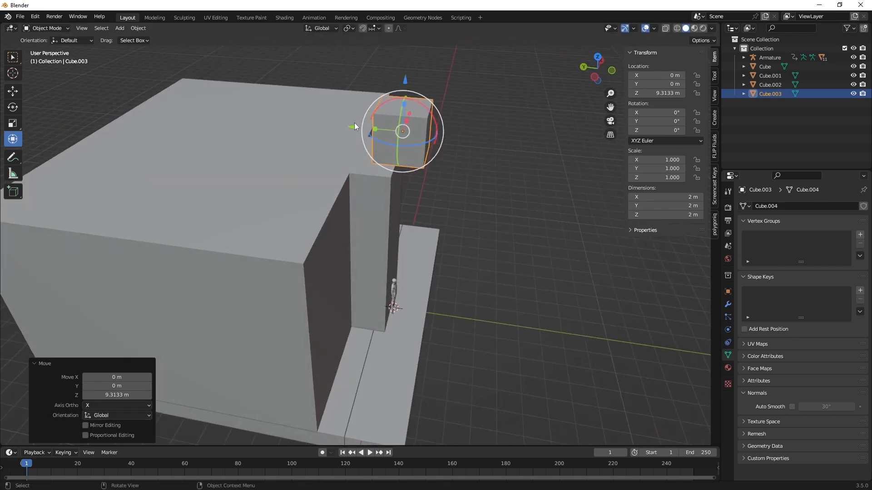
{"action": "left_click_drag", "start_coordinate": [354, 129], "coordinate": [173, 110]}
Set the new cube's dimensions to 15 m in X and 12 m in Y to cover the building block
{"action": "middle_click_drag", "start_coordinate": [331, 201], "coordinate": [235, 212]}
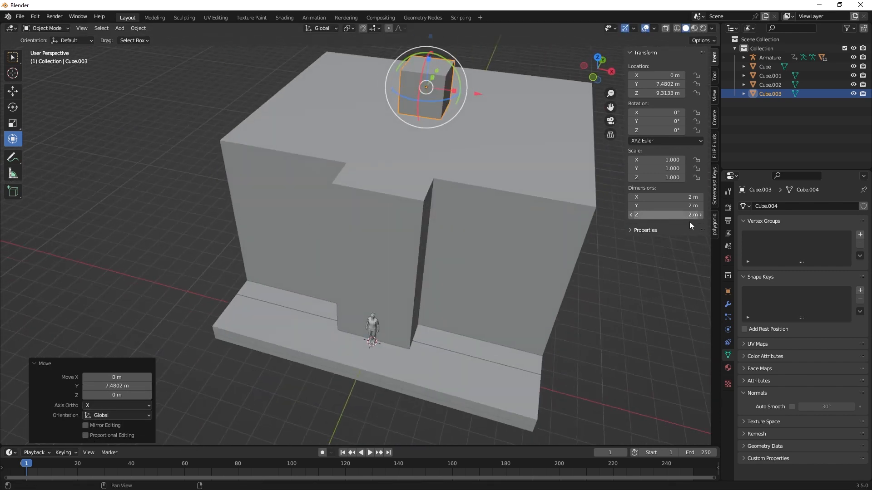
{"action": "left_click", "coordinate": [688, 197]}
{"action": "type", "text": "15"}
{"action": "key", "text": "Return"}
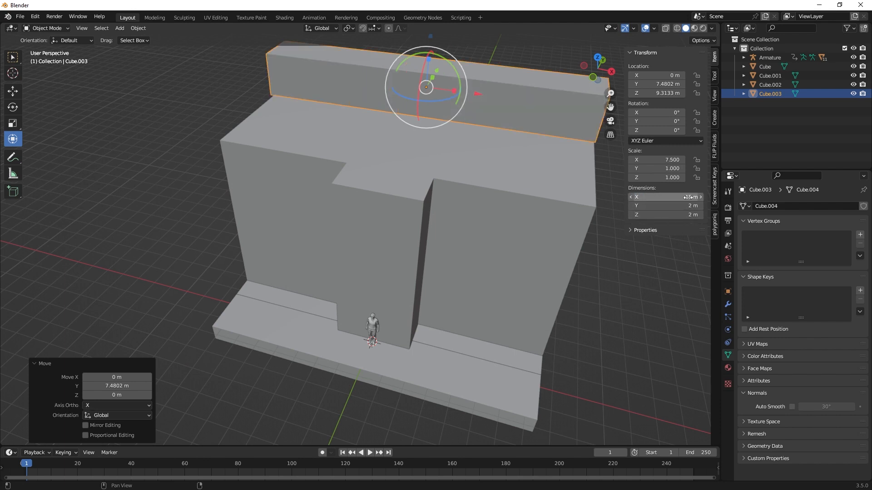
{"action": "left_click", "coordinate": [687, 205]}
{"action": "type", "text": "12"}
{"action": "key", "text": "Return"}
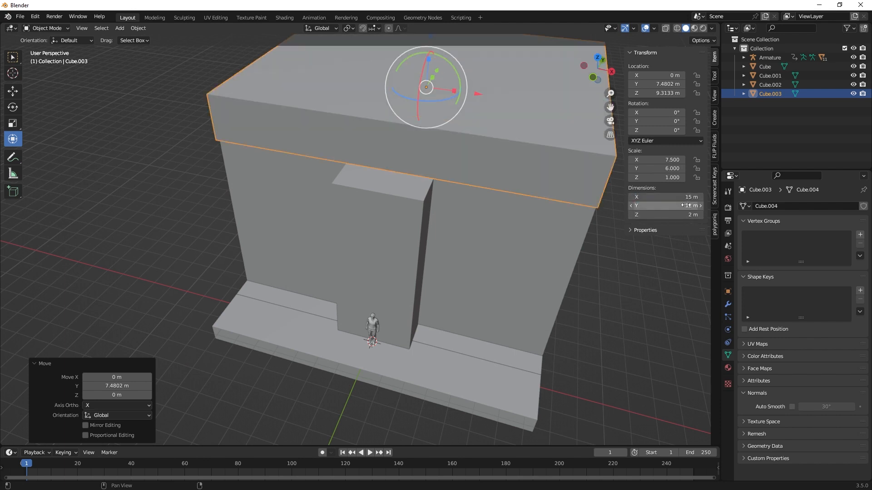
Stretch the upper block to about 3.91 m high and raise it about 0.78 m over the building block
{"action": "middle_click_drag", "start_coordinate": [549, 271], "coordinate": [382, 287]}
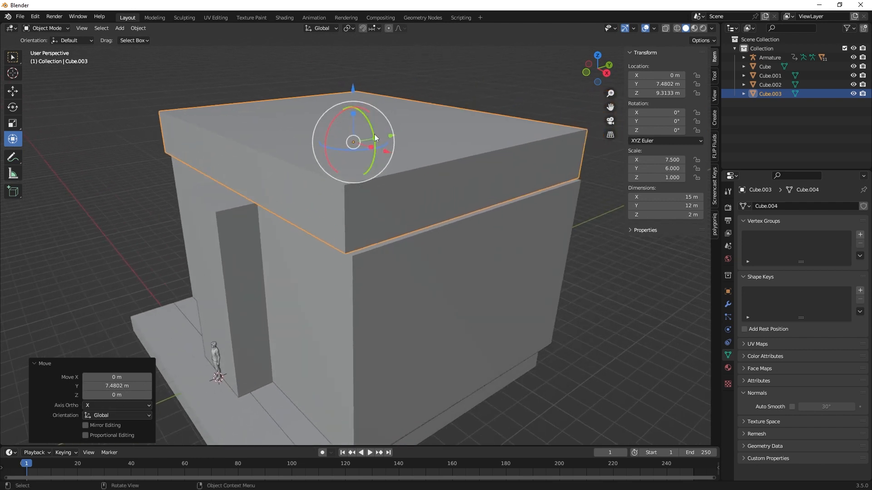
{"action": "left_click_drag", "start_coordinate": [353, 113], "coordinate": [359, 72]}
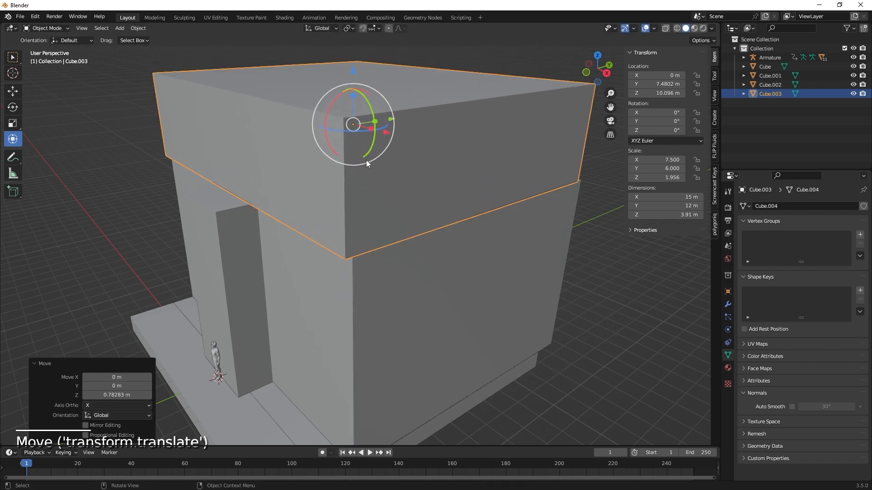
{"action": "middle_click_drag", "start_coordinate": [408, 226], "coordinate": [412, 179]}
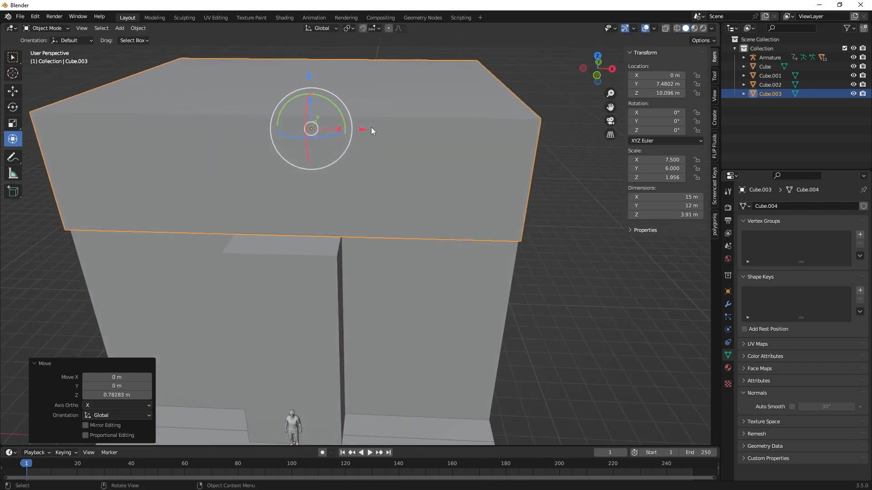
Taper the roof block by scaling its top face to about 0.629
{"action": "key", "text": "Tab"}
{"action": "left_click", "coordinate": [374, 95]}
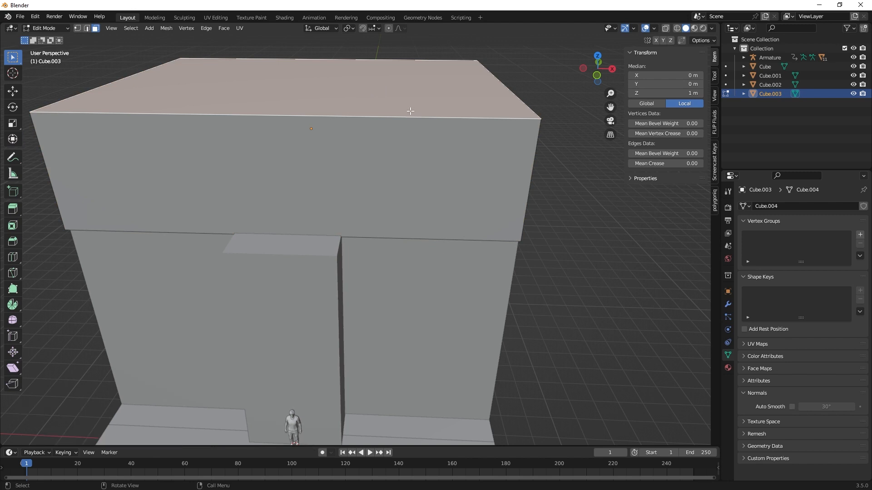
{"action": "key", "text": "s"}
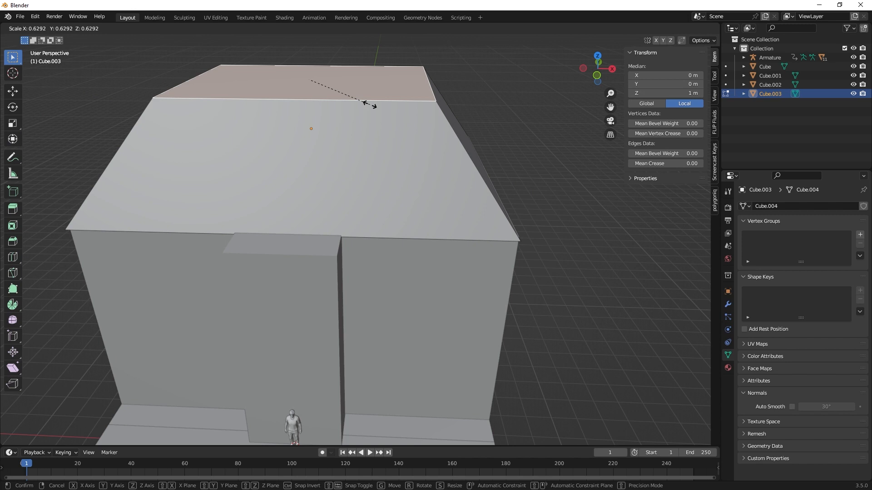
{"action": "left_click", "coordinate": [370, 105]}
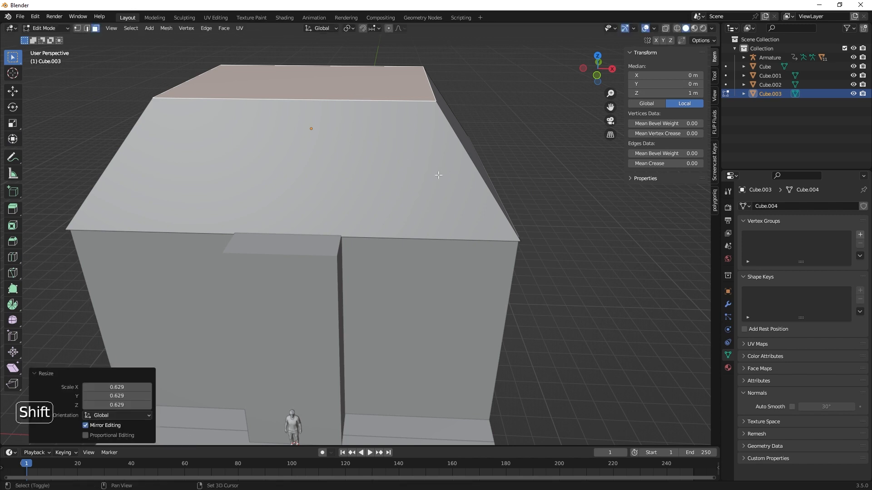
Add one horizontal loop cut at mid-height around the roof and scale it to about 0.925
{"action": "middle_click_drag", "start_coordinate": [439, 175], "coordinate": [431, 206], "text": "shift"}
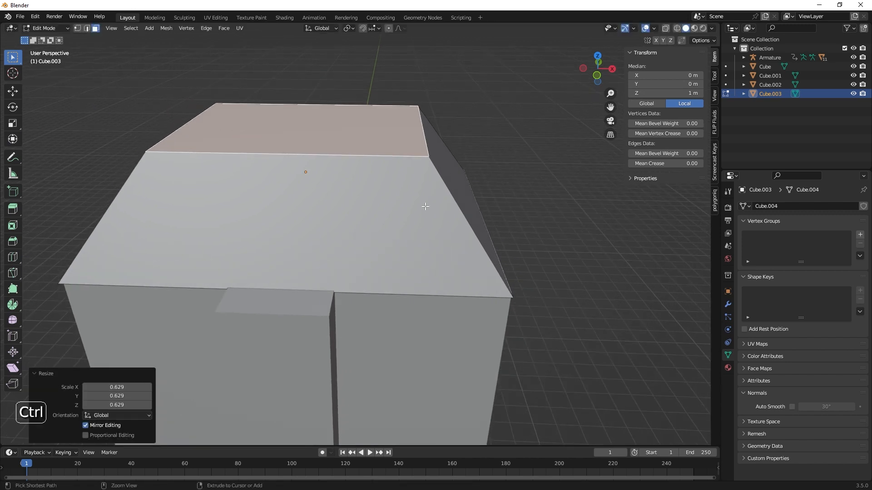
{"action": "key", "text": "ctrl+r"}
{"action": "left_click", "coordinate": [431, 207]}
{"action": "right_click", "coordinate": [436, 207]}
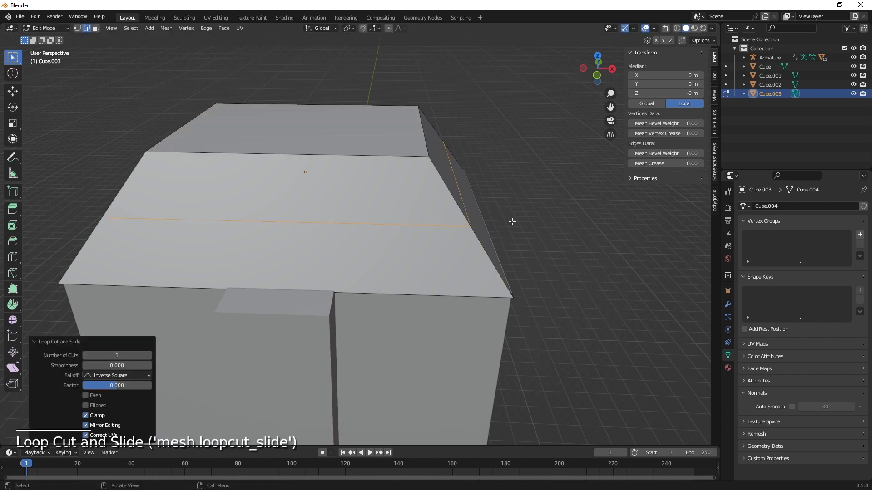
{"action": "key", "text": "s"}
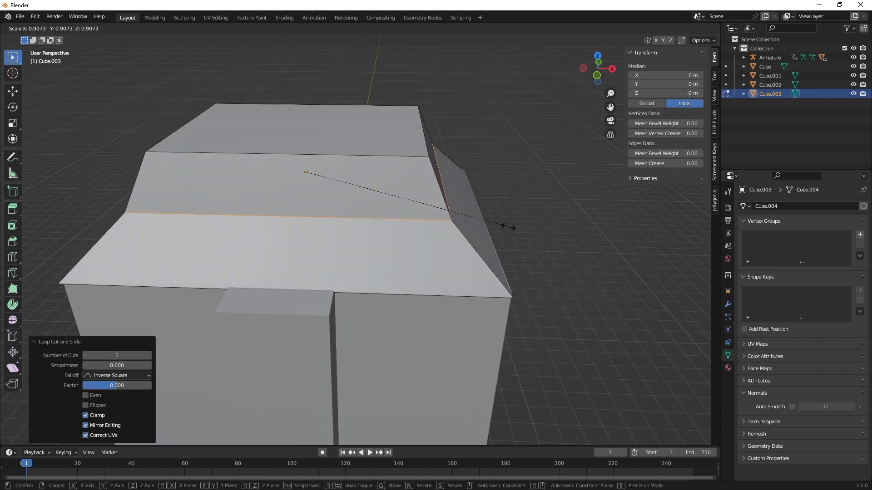
{"action": "left_click", "coordinate": [531, 230]}
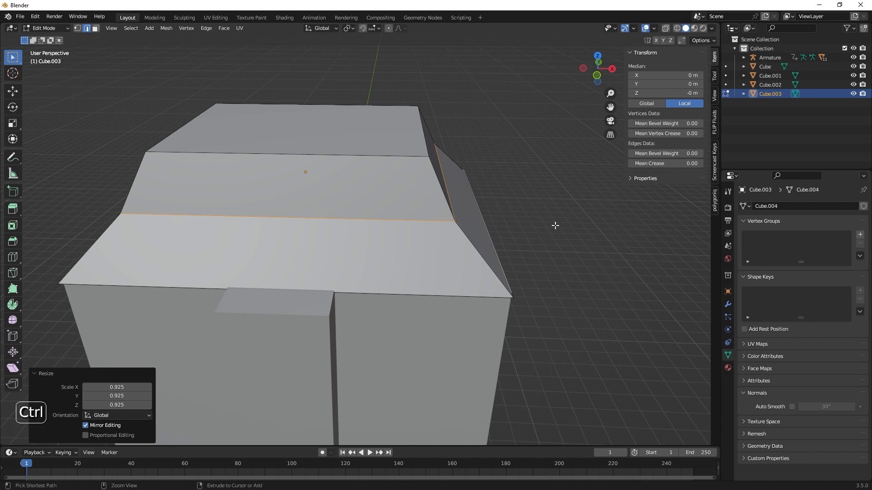
Bevel the roof's middle edge loop about 0.344 m wide with 5 segments and return to Object Mode
{"action": "key", "text": "ctrl+b"}
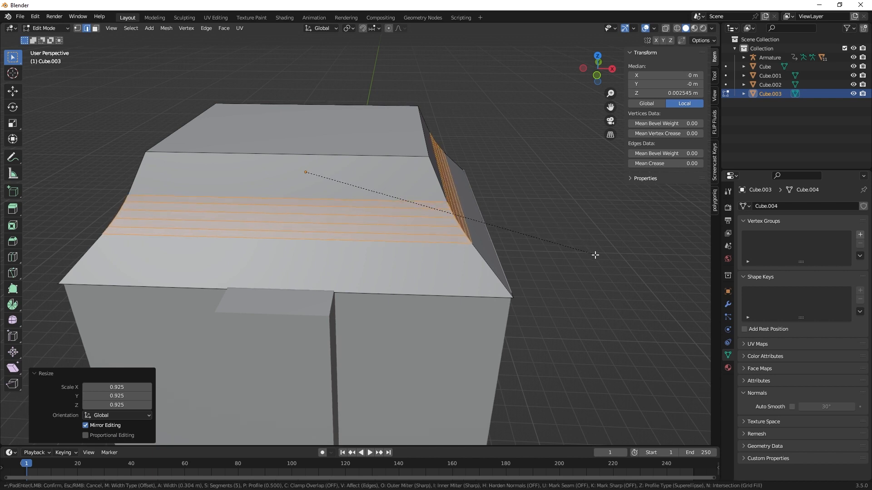
{"action": "left_click", "coordinate": [599, 259]}
{"action": "middle_click_drag", "start_coordinate": [599, 259], "coordinate": [547, 231]}
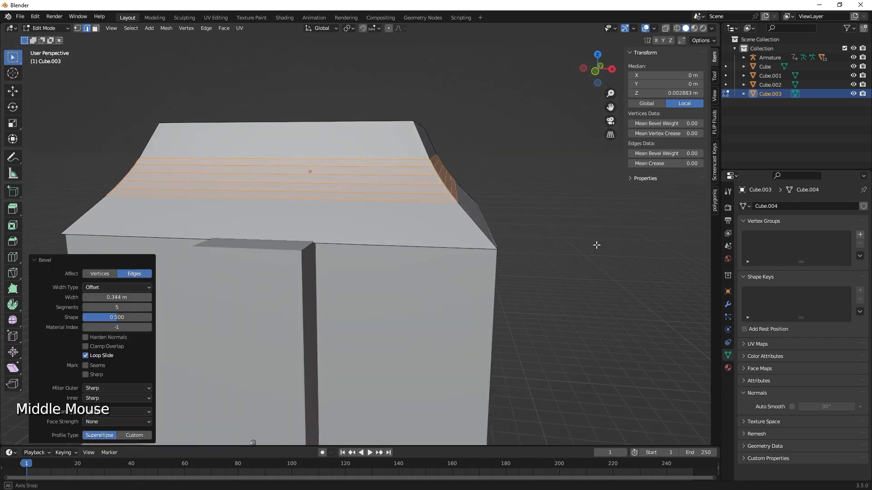
{"action": "key", "text": "Tab"}
{"action": "middle_click_drag", "start_coordinate": [494, 232], "coordinate": [515, 244]}
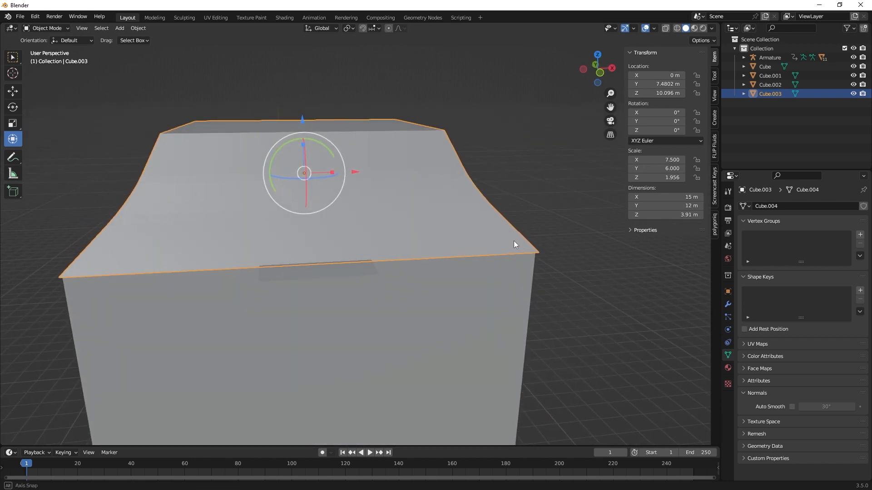
{"action": "middle_click_drag", "start_coordinate": [357, 297], "coordinate": [443, 292]}
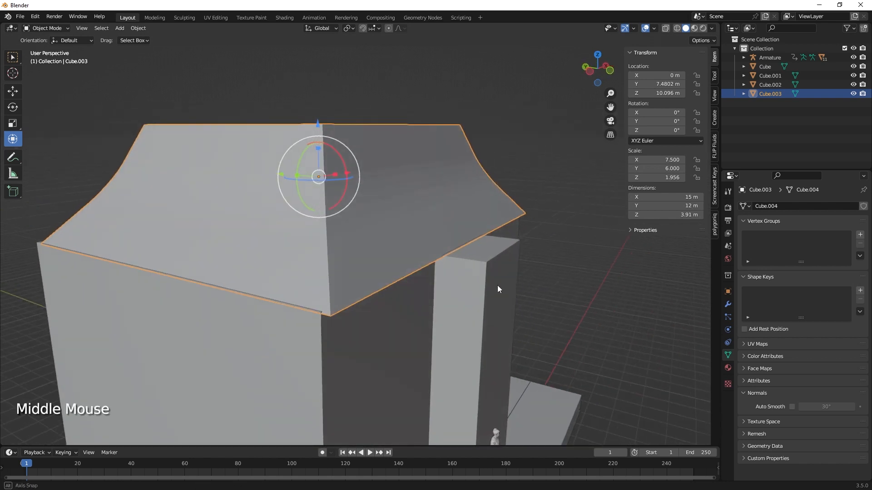
{"action": "middle_click_drag", "start_coordinate": [498, 288], "coordinate": [397, 276]}
{"action": "scroll", "coordinate": [354, 294], "scroll_direction": "down", "scroll_amount": 2}
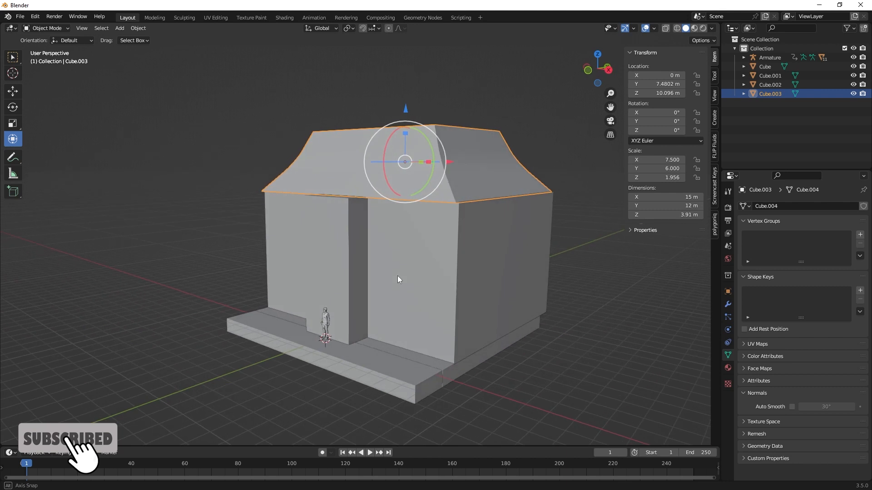
Set the main building block's Z dimension to 7 m and lower it onto the floor slab
{"action": "left_click", "coordinate": [469, 262]}
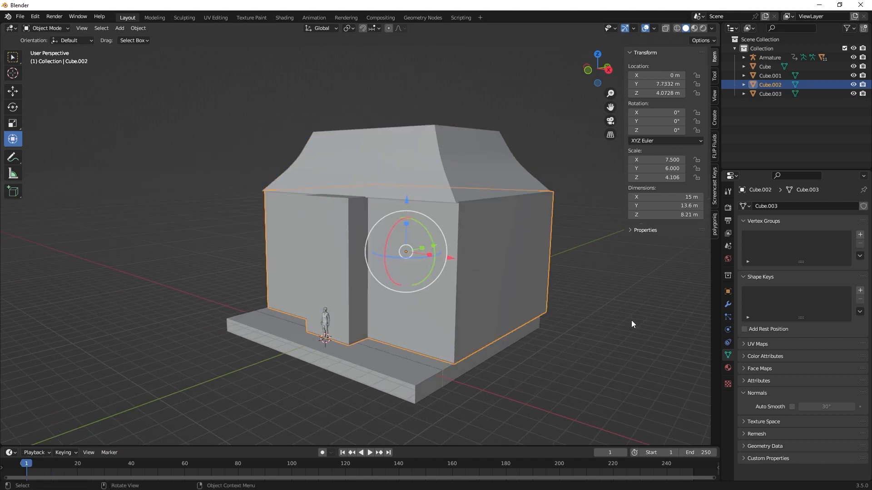
{"action": "left_click", "coordinate": [686, 215]}
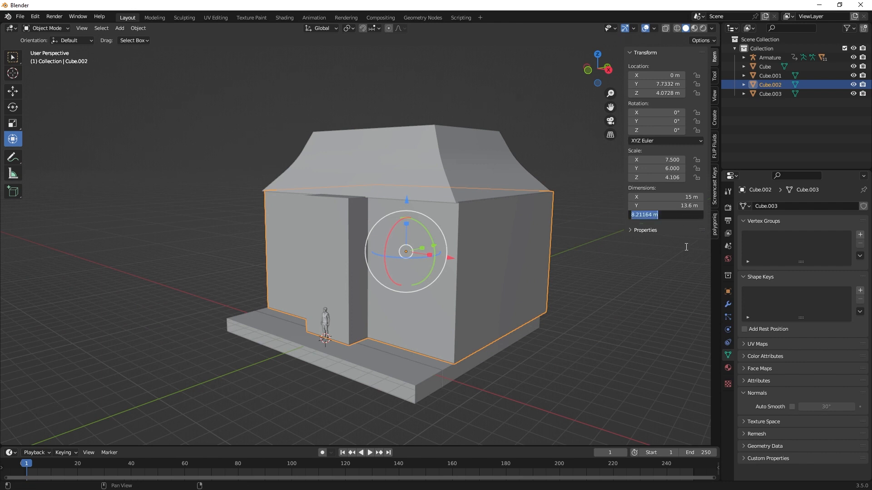
{"action": "key", "text": "Return"}
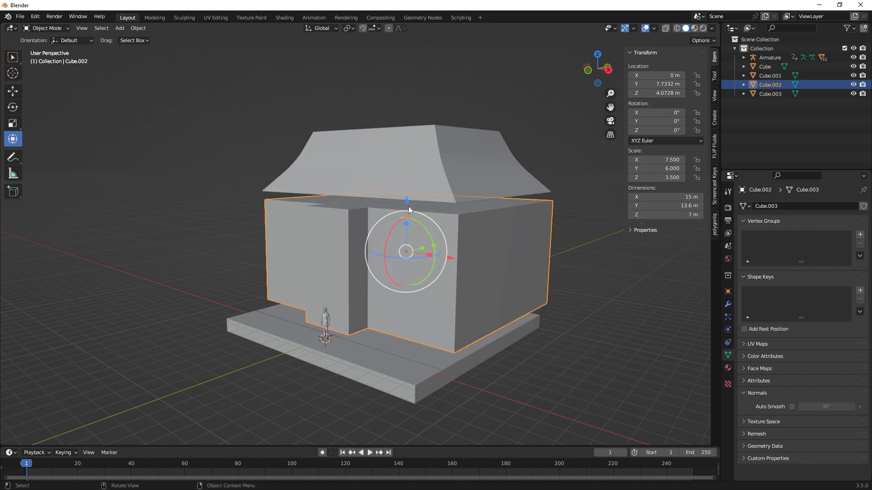
{"action": "mouse_move", "coordinate": [408, 207]}
{"action": "left_mouse_down"}
{"action": "mouse_move", "coordinate": [406, 218]}
{"action": "mouse_move", "coordinate": [404, 208]}
{"action": "left_mouse_up"}
Lower the roof about 1.127 m along Z onto the shortened building block
{"action": "left_click", "coordinate": [412, 160]}
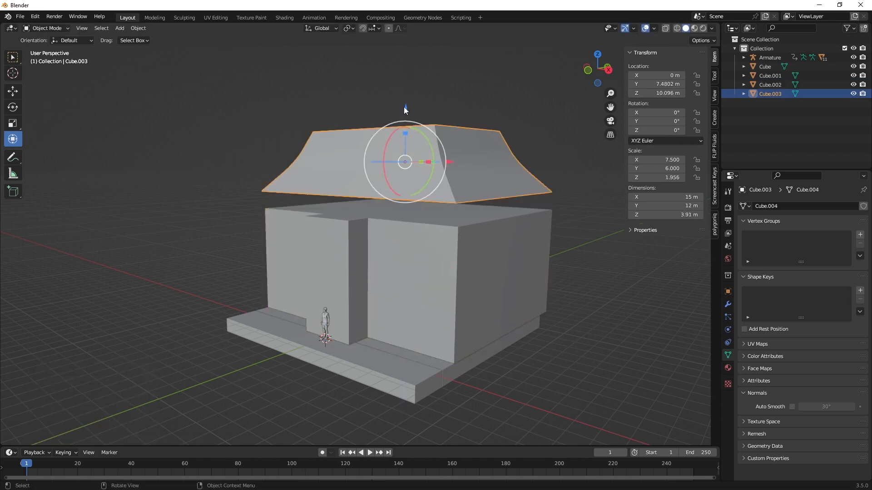
{"action": "left_click_drag", "start_coordinate": [404, 107], "coordinate": [403, 132]}
{"action": "middle_click_drag", "start_coordinate": [436, 291], "coordinate": [498, 301]}
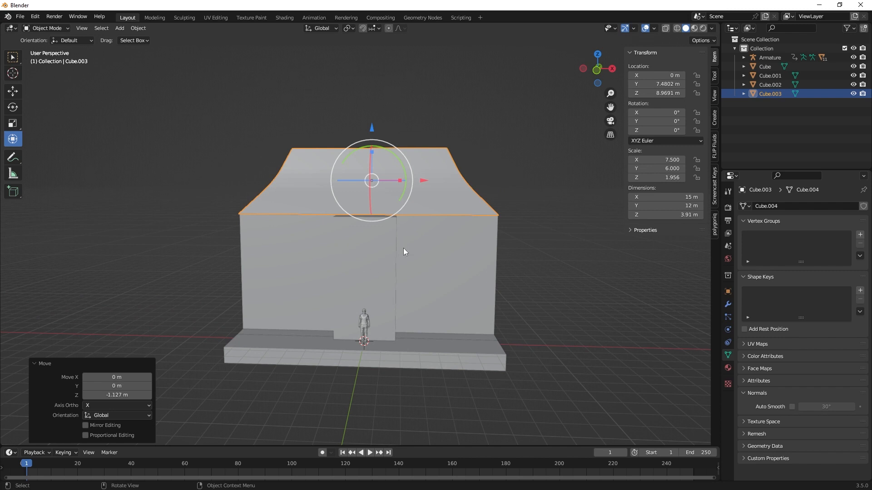
Extrude the top face of the projecting entrance section about 2.98 m upward along Z
{"action": "middle_click_drag", "start_coordinate": [374, 236], "coordinate": [408, 242]}
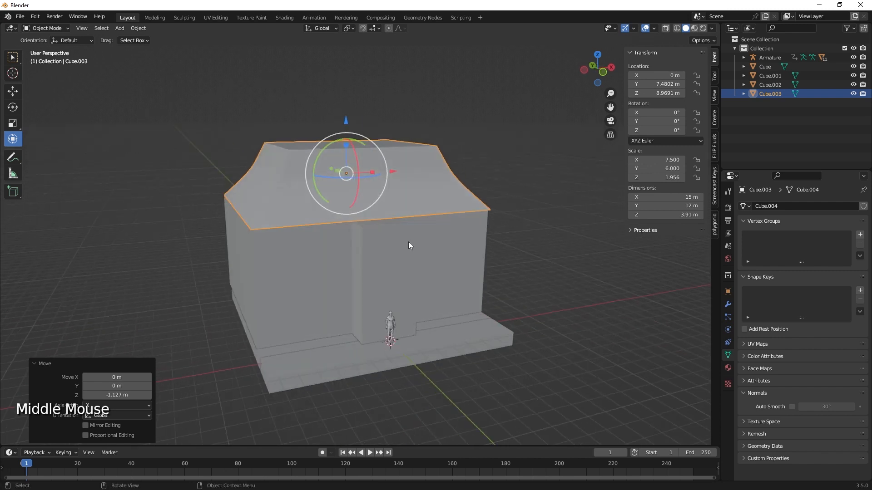
{"action": "left_click", "coordinate": [394, 222]}
{"action": "key", "text": "Tab"}
{"action": "left_click", "coordinate": [387, 222]}
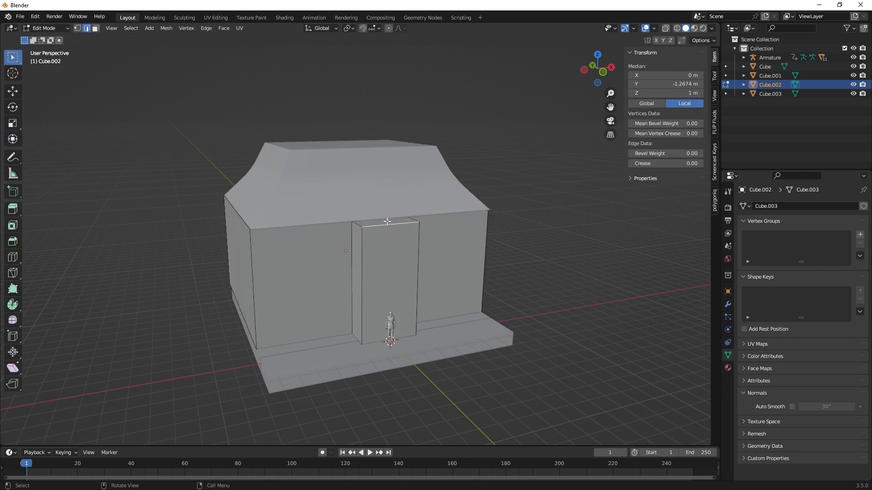
{"action": "key", "text": "3"}
{"action": "left_click", "coordinate": [387, 222]}
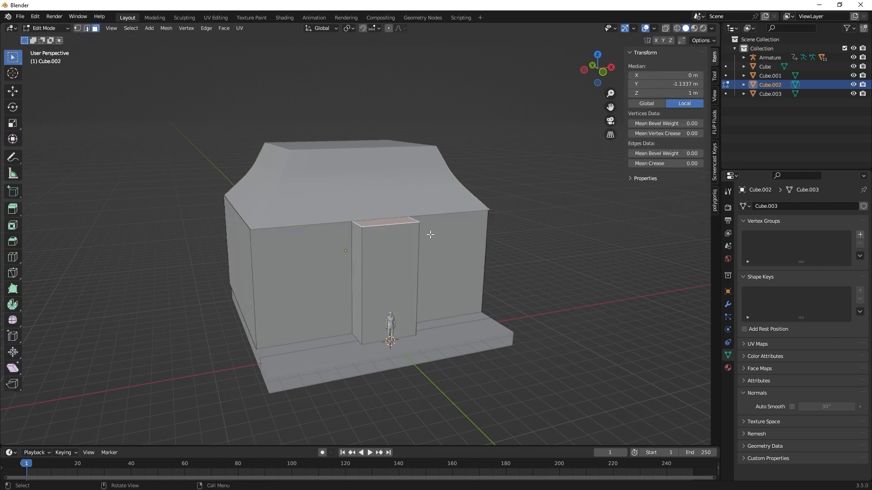
{"action": "key", "text": "e"}
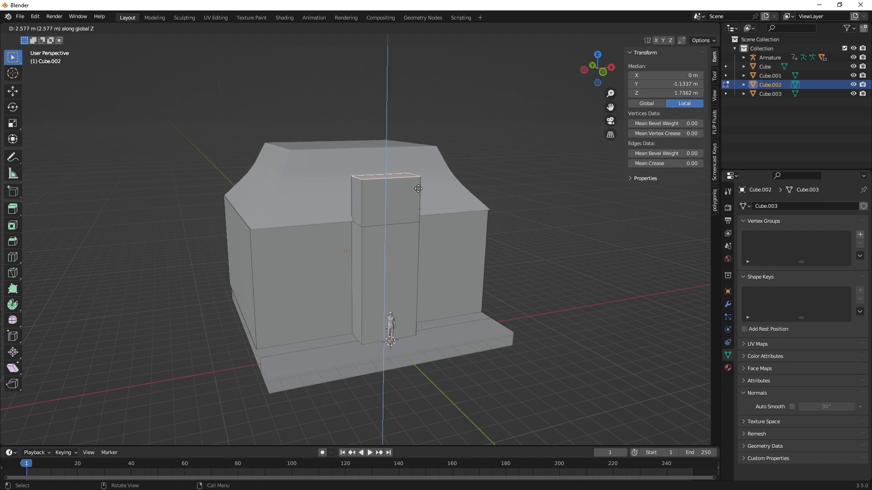
{"action": "left_click", "coordinate": [417, 183]}
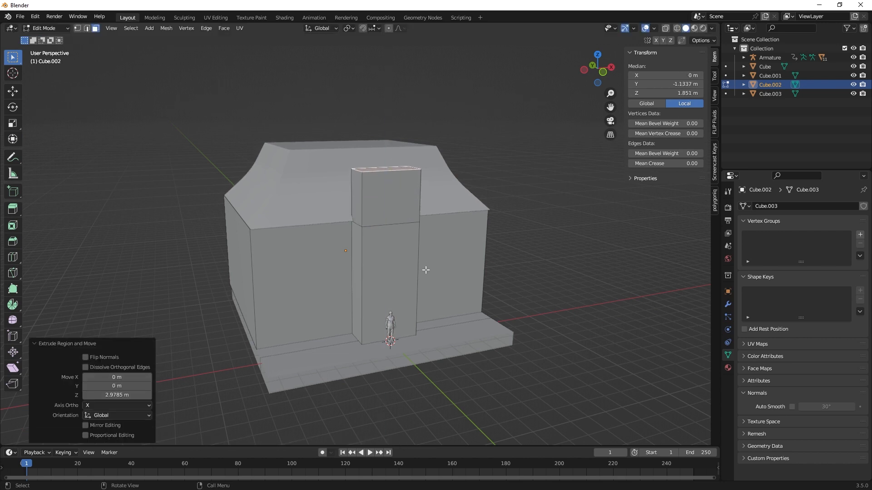
Extrude the rear face of the raised entrance tower back into the main roof and return to Object Mode
{"action": "mouse_move", "coordinate": [431, 247]}
{"action": "middle_mouse_down"}
{"action": "mouse_move", "coordinate": [492, 292]}
{"action": "mouse_move", "coordinate": [443, 253]}
{"action": "middle_mouse_up"}
{"action": "left_click", "coordinate": [389, 188]}
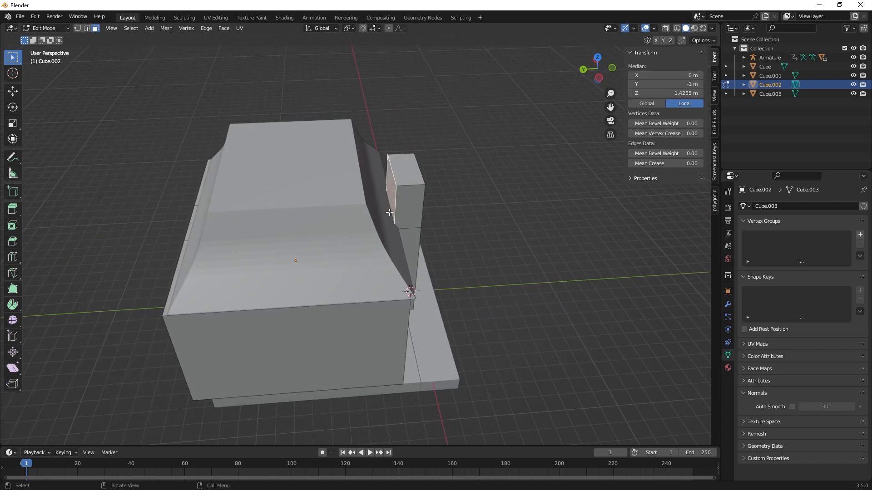
{"action": "key", "text": "g"}
{"action": "key", "text": "y"}
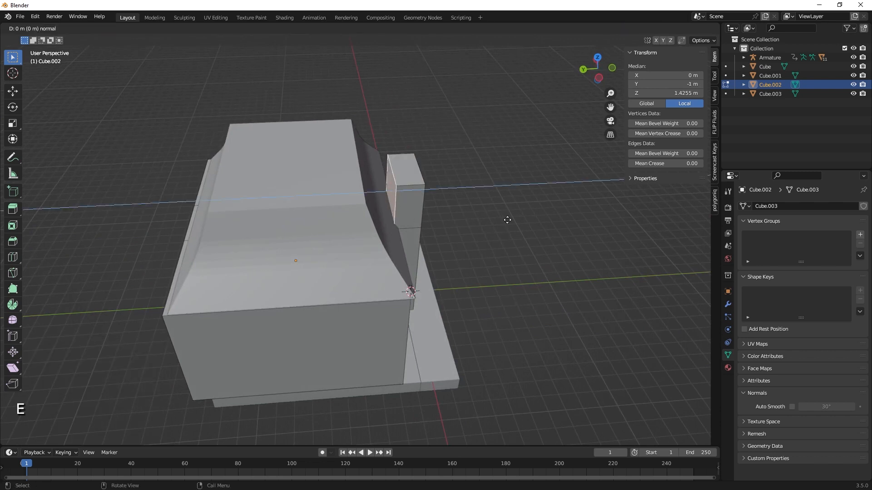
{"action": "left_click", "coordinate": [477, 221]}
{"action": "middle_click_drag", "start_coordinate": [495, 256], "coordinate": [295, 160]}
{"action": "left_click", "coordinate": [300, 162]}
{"action": "key", "text": "Tab"}
Duplicate the roof about 1.638 m upward and scale the copy to about 0.297 in X and Y only
{"action": "left_click", "coordinate": [299, 164]}
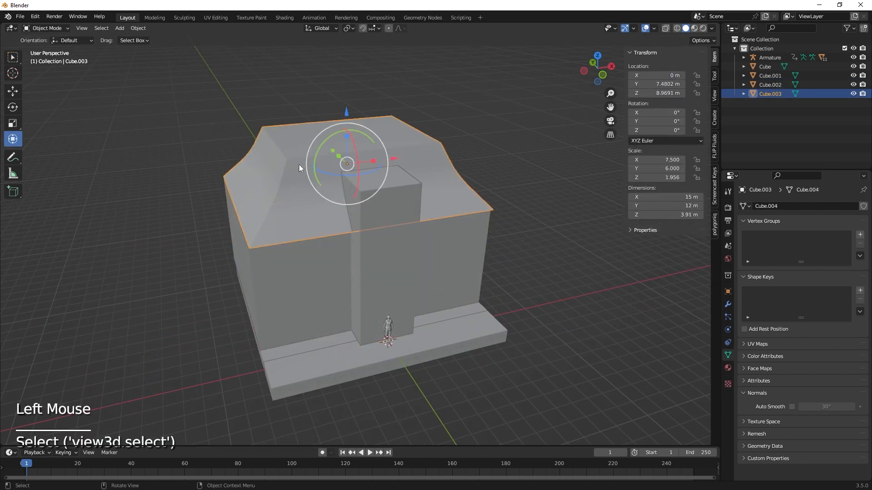
{"action": "key", "text": "shift+d"}
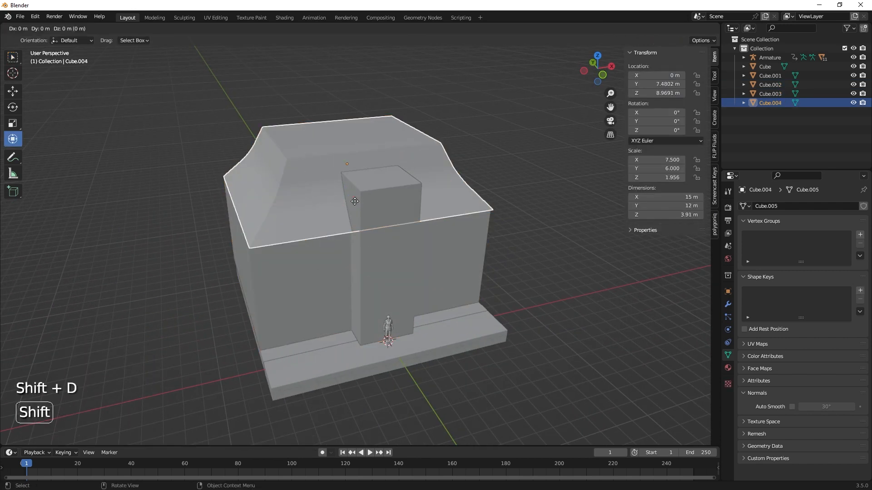
{"action": "key", "text": "z"}
{"action": "left_click", "coordinate": [353, 176]}
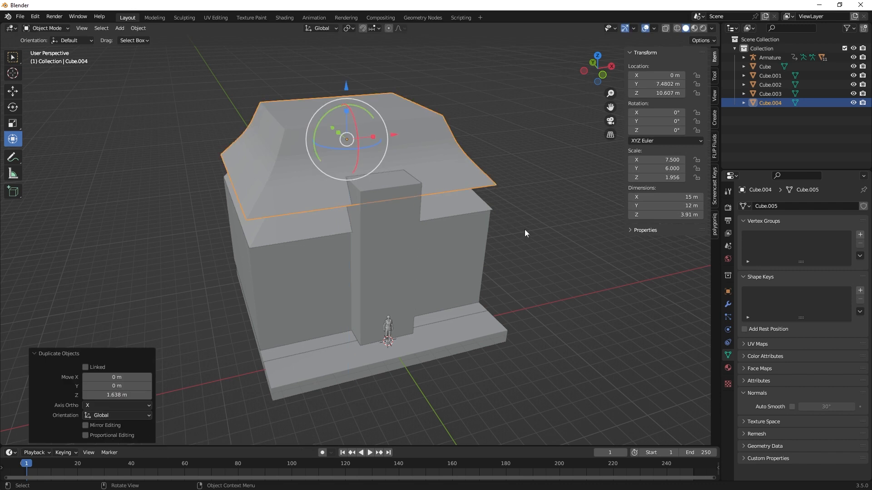
{"action": "key", "text": "s"}
{"action": "key", "text": "shift+z"}
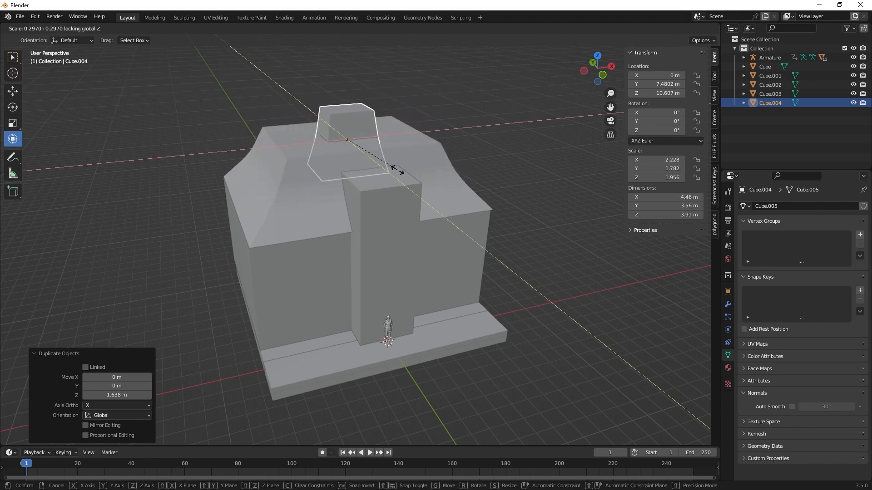
{"action": "left_click", "coordinate": [383, 191]}
{"action": "middle_click_drag", "start_coordinate": [383, 191], "coordinate": [443, 232]}
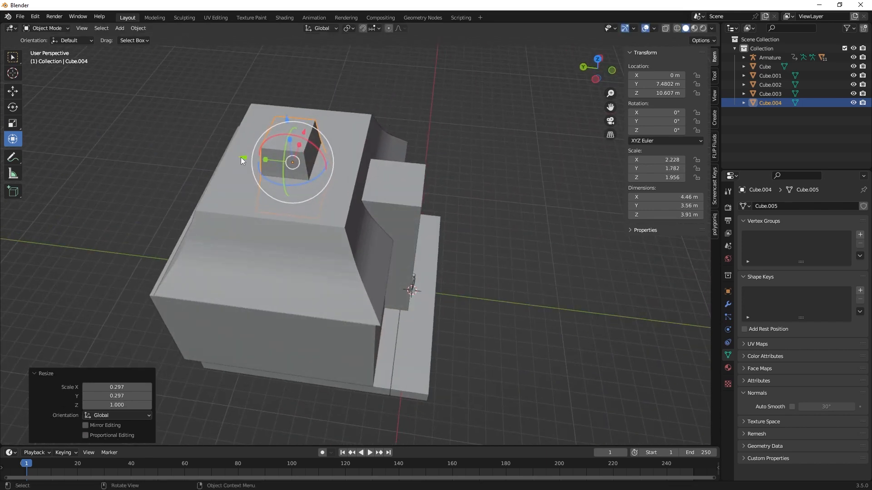
Move the small roof along Y onto the entrance tower and resize it to about 4.55 m deep and 2.77 m high
{"action": "left_click_drag", "start_coordinate": [241, 157], "coordinate": [355, 170]}
{"action": "middle_click_drag", "start_coordinate": [356, 169], "coordinate": [386, 123]}
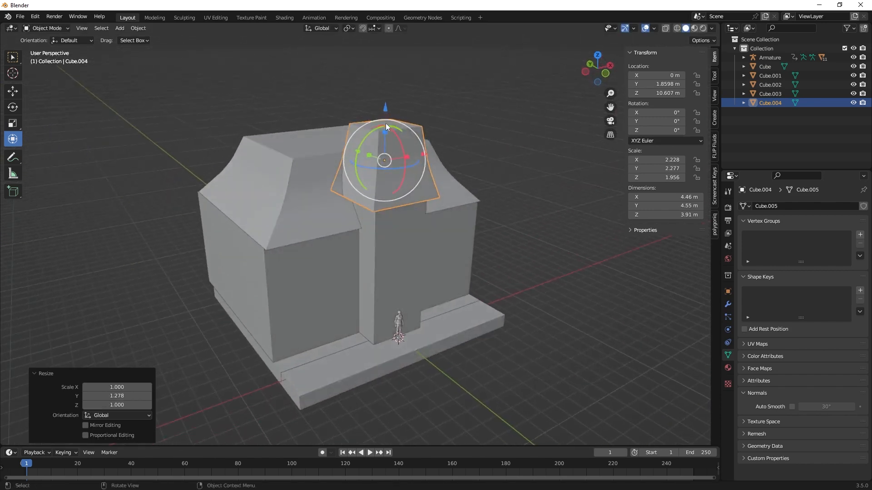
{"action": "mouse_move", "coordinate": [385, 108]}
{"action": "left_mouse_down"}
{"action": "mouse_move", "coordinate": [386, 87]}
{"action": "mouse_move", "coordinate": [397, 109]}
{"action": "mouse_move", "coordinate": [385, 125]}
{"action": "left_mouse_up"}
{"action": "left_click_drag", "start_coordinate": [384, 91], "coordinate": [385, 105]}
{"action": "middle_click_drag", "start_coordinate": [483, 215], "coordinate": [434, 215]}
{"action": "middle_click_drag", "start_coordinate": [418, 326], "coordinate": [334, 301]}
{"action": "scroll", "coordinate": [364, 315], "scroll_direction": "down", "scroll_amount": 2}
{"action": "scroll", "coordinate": [363, 318], "scroll_direction": "up", "scroll_amount": 1}
{"action": "scroll", "coordinate": [364, 315], "scroll_direction": "up", "scroll_amount": 1}
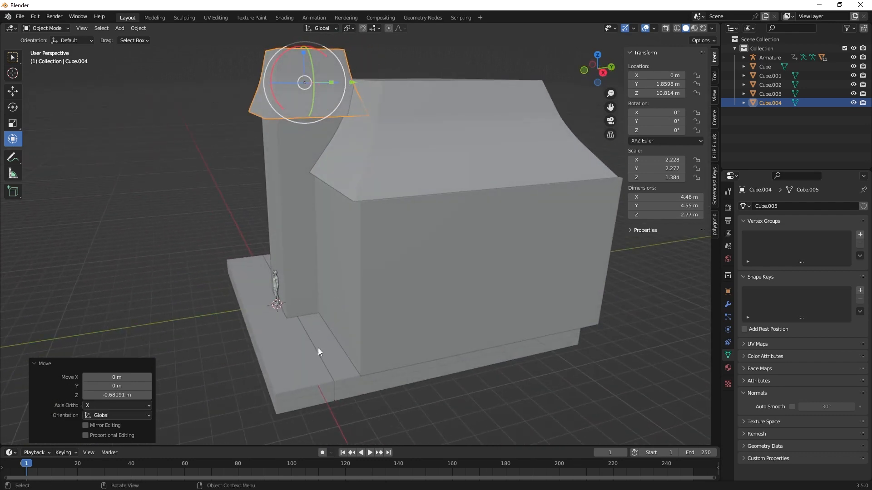
Duplicate the front floor slab and raise the copy about 3.97 m along Z
{"action": "left_click", "coordinate": [306, 363]}
{"action": "key", "text": "shift"}
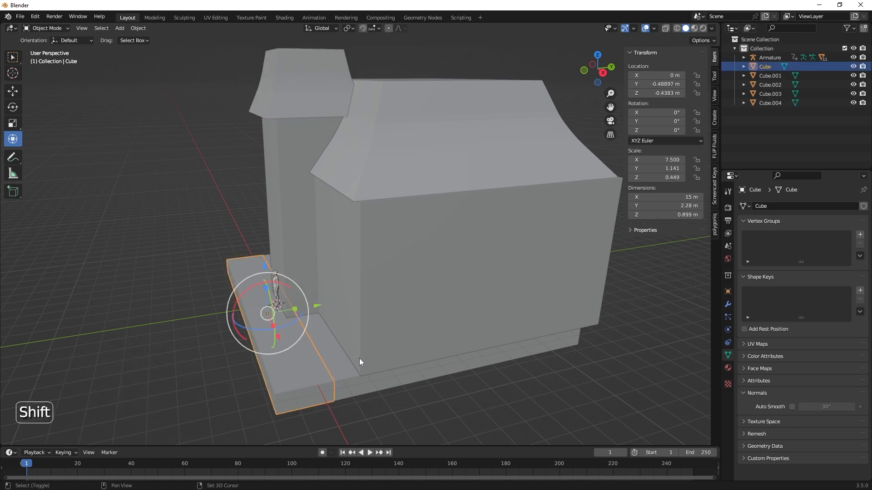
{"action": "key", "text": "shift+d"}
{"action": "key", "text": "z"}
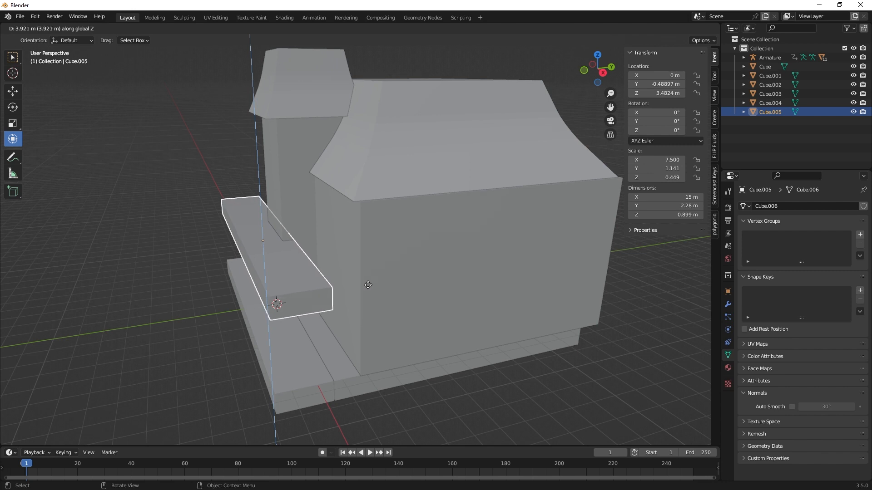
{"action": "left_click", "coordinate": [367, 285]}
Reshape the duplicated slab to about 0.428 m thick and 3.7 m deep, and position it just above the human figure at about 3.05 m in Z
{"action": "middle_click_drag", "start_coordinate": [367, 285], "coordinate": [364, 250]}
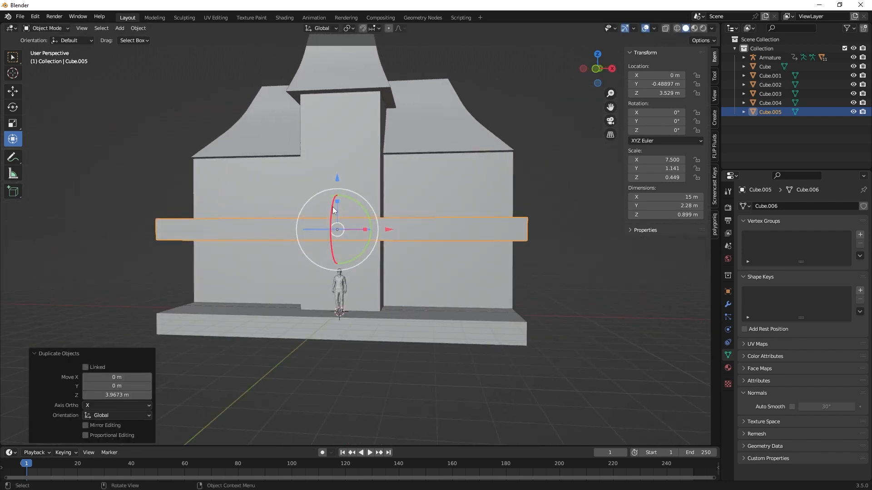
{"action": "mouse_move", "coordinate": [339, 203]}
{"action": "left_mouse_down"}
{"action": "mouse_move", "coordinate": [338, 217]}
{"action": "mouse_move", "coordinate": [334, 191]}
{"action": "left_mouse_up"}
{"action": "middle_click_drag", "start_coordinate": [334, 192], "coordinate": [317, 253]}
{"action": "mouse_move", "coordinate": [317, 253]}
{"action": "left_mouse_down"}
{"action": "mouse_move", "coordinate": [284, 264]}
{"action": "mouse_move", "coordinate": [336, 241]}
{"action": "mouse_move", "coordinate": [326, 244]}
{"action": "left_mouse_up"}
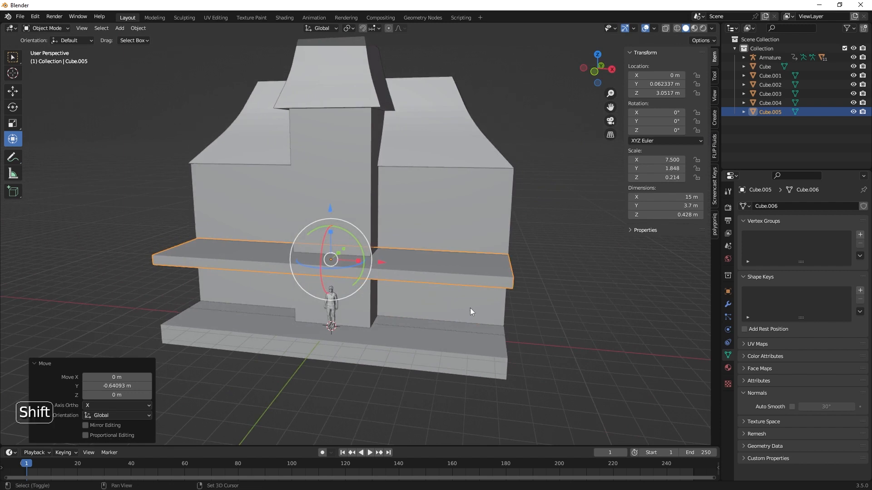
Snap the 3D cursor to the world origin, then add a cylinder there scaled uniformly to about 0.353
{"action": "key", "text": "shift+s"}
{"action": "left_click", "coordinate": [319, 415]}
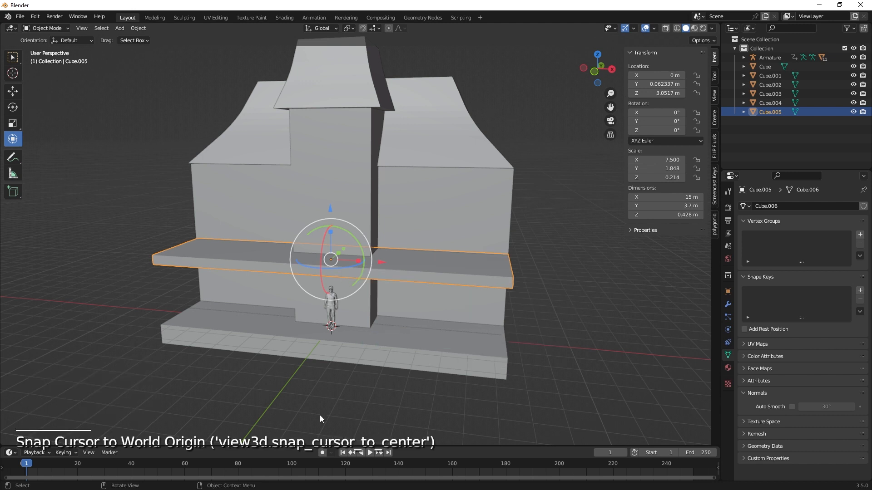
{"action": "key", "text": "shift+a"}
{"action": "mouse_move", "coordinate": [300, 304]}
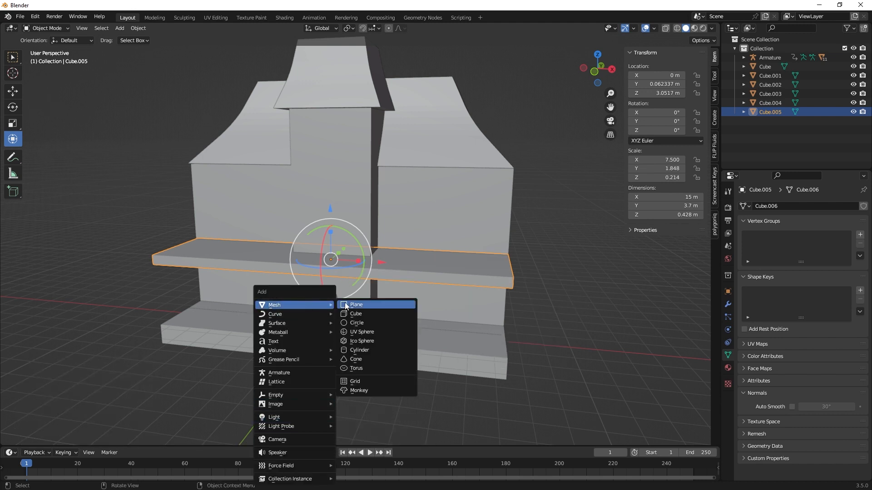
{"action": "left_click", "coordinate": [358, 350]}
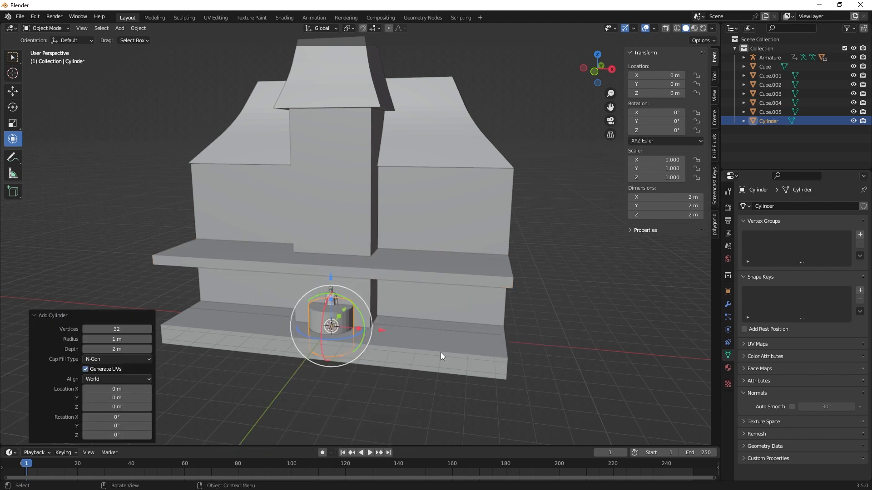
{"action": "key", "text": "s"}
{"action": "left_click", "coordinate": [369, 335]}
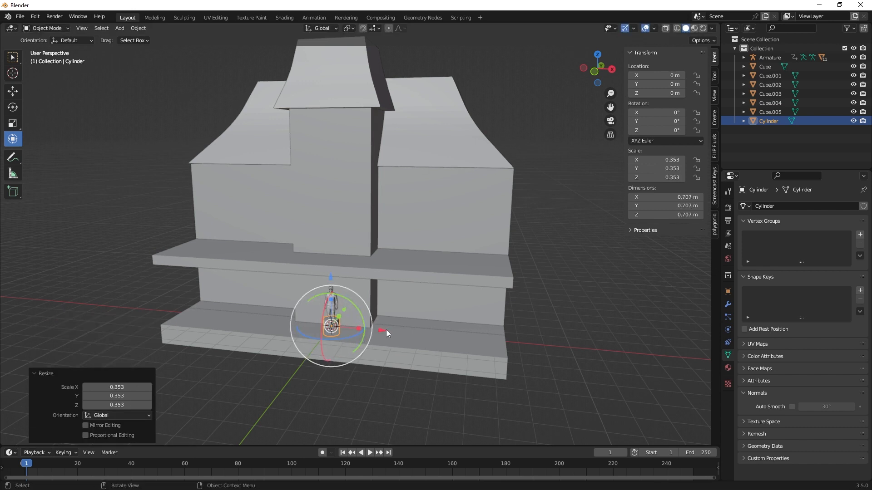
Move the cylinder to the porch's front corner at about 5.74 m in X and -1.28 m in Y
{"action": "left_click_drag", "start_coordinate": [386, 330], "coordinate": [481, 338]}
{"action": "middle_click_drag", "start_coordinate": [481, 341], "coordinate": [396, 355]}
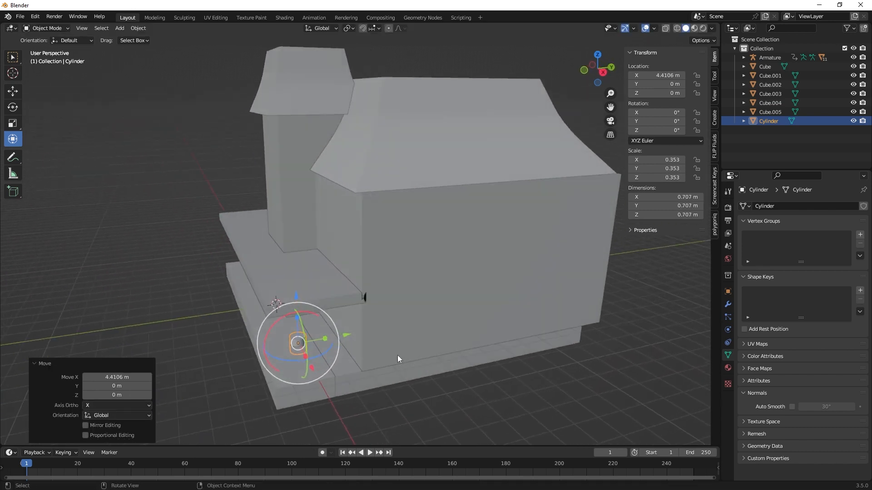
{"action": "left_click_drag", "start_coordinate": [346, 338], "coordinate": [313, 346]}
{"action": "middle_click_drag", "start_coordinate": [314, 346], "coordinate": [500, 348]}
{"action": "left_click_drag", "start_coordinate": [518, 325], "coordinate": [547, 325]}
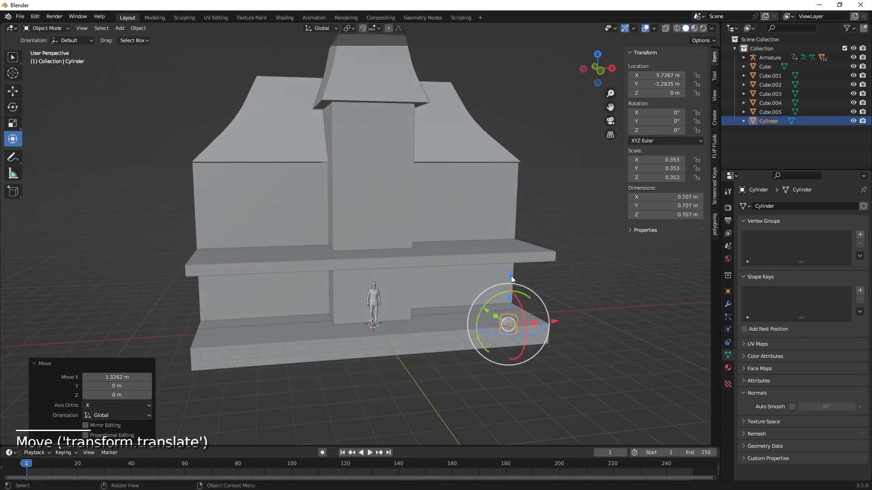
Raise the cylinder to about 0.954 m in Z and stretch it about 3.83 m tall, shifting it to about -1.15 m in Y
{"action": "left_click_drag", "start_coordinate": [510, 276], "coordinate": [500, 187]}
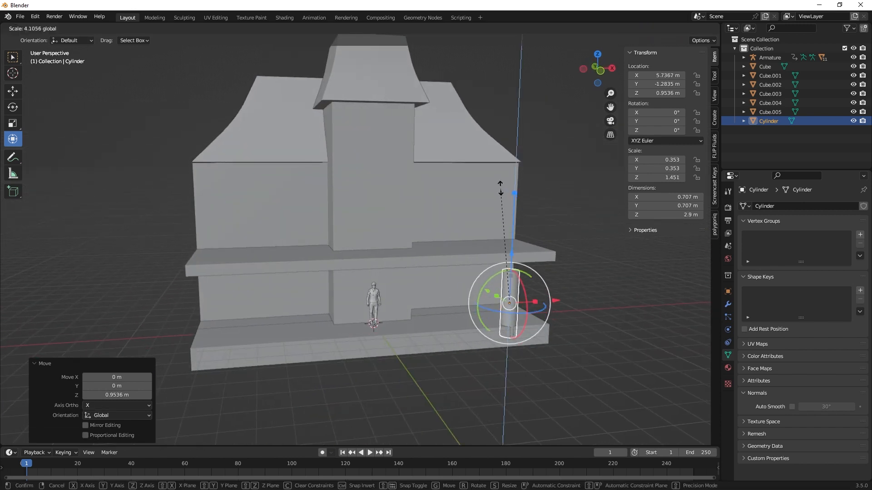
{"action": "left_click_drag", "start_coordinate": [496, 153], "coordinate": [496, 153]}
{"action": "middle_click_drag", "start_coordinate": [518, 271], "coordinate": [416, 323]}
{"action": "left_click_drag", "start_coordinate": [345, 325], "coordinate": [513, 359]}
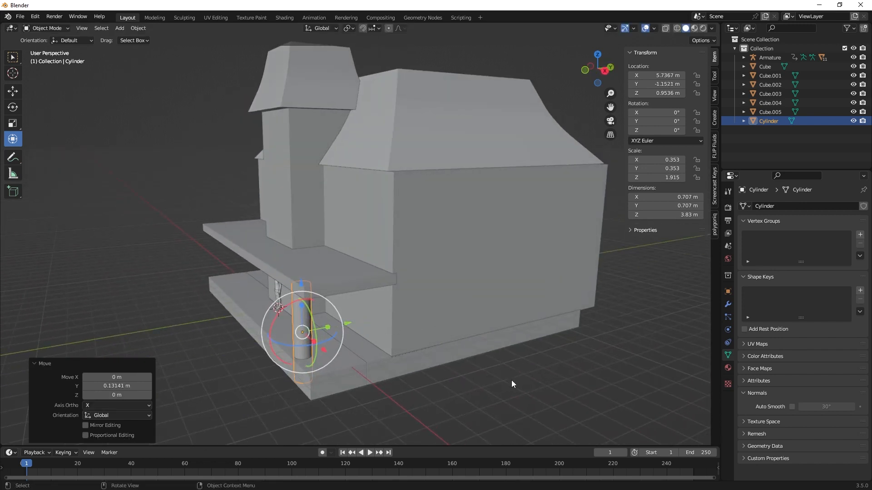
Thin the column to about 0.389 m in diameter and reposition it at about 6.03 m in X and -1.38 m in Y
{"action": "key", "text": "s"}
{"action": "key", "text": "shift+z"}
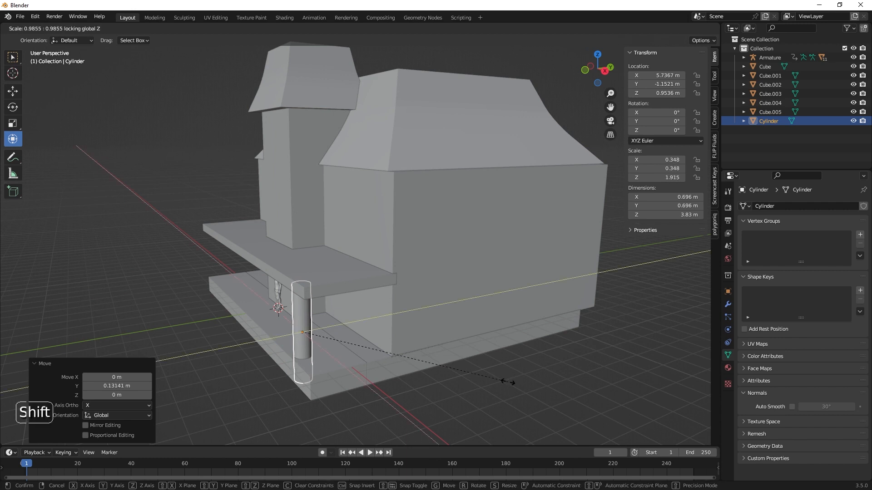
{"action": "left_click", "coordinate": [416, 364]}
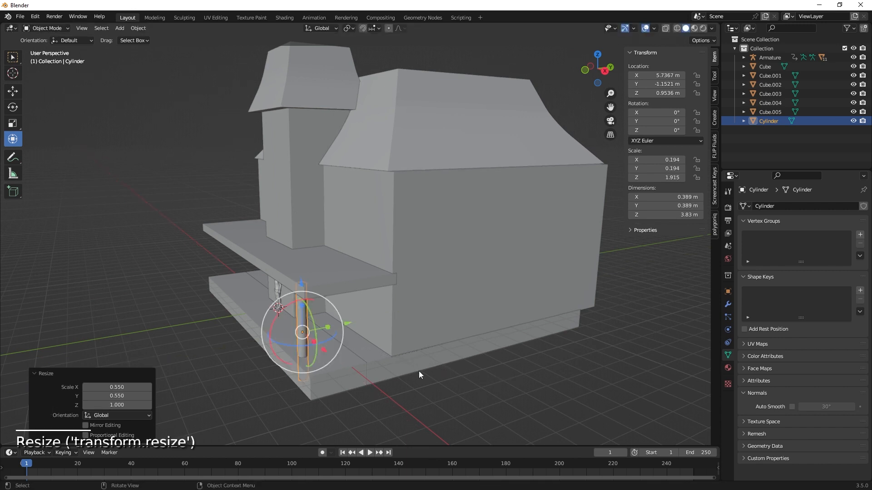
{"action": "middle_click_drag", "start_coordinate": [419, 371], "coordinate": [464, 367]}
{"action": "left_click_drag", "start_coordinate": [464, 330], "coordinate": [472, 332]}
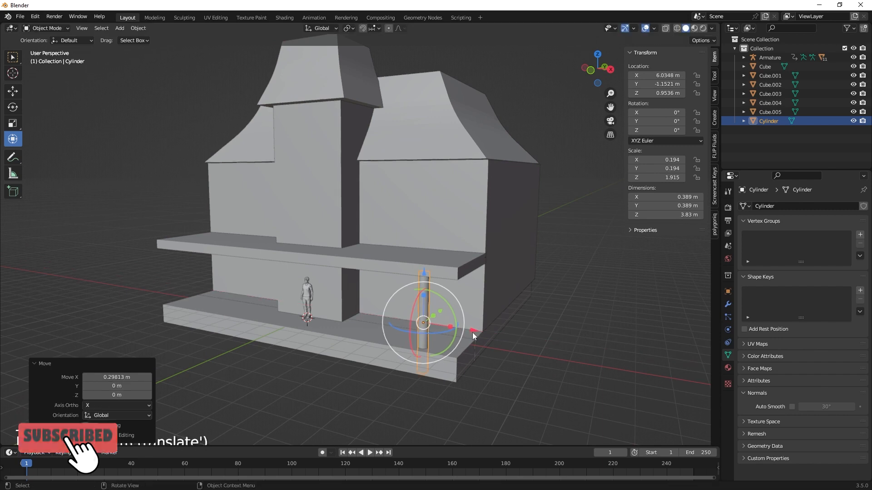
{"action": "middle_click_drag", "start_coordinate": [470, 362], "coordinate": [430, 373]}
{"action": "left_click_drag", "start_coordinate": [346, 335], "coordinate": [341, 336]}
Duplicate the corner column about 2.83 m along negative X
{"action": "middle_click_drag", "start_coordinate": [341, 336], "coordinate": [489, 389]}
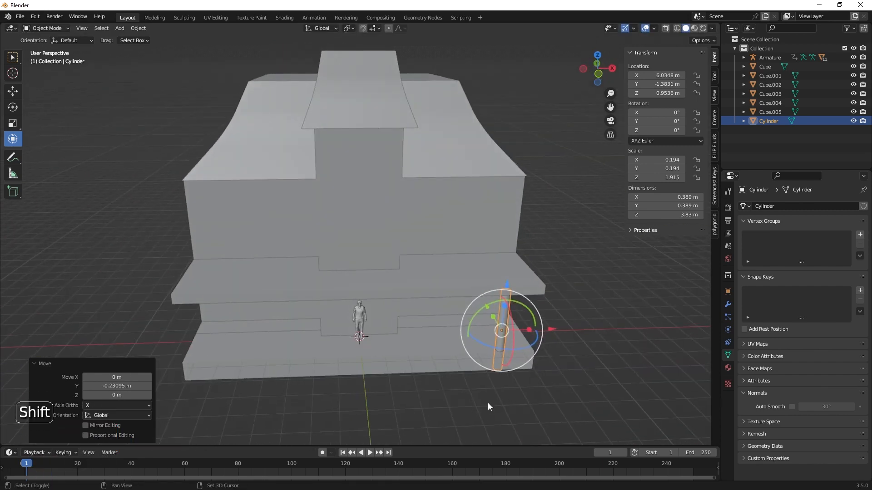
{"action": "key", "text": "shift+d"}
{"action": "key", "text": "x"}
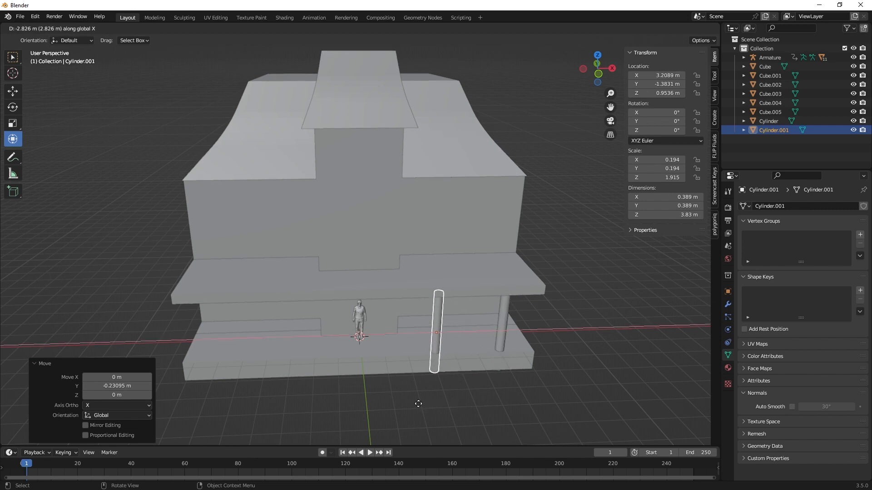
{"action": "left_click", "coordinate": [418, 404]}
Duplicate both columns together about 9.45 m along negative X to the other side of the porch
{"action": "left_click", "coordinate": [500, 336], "text": "shift"}
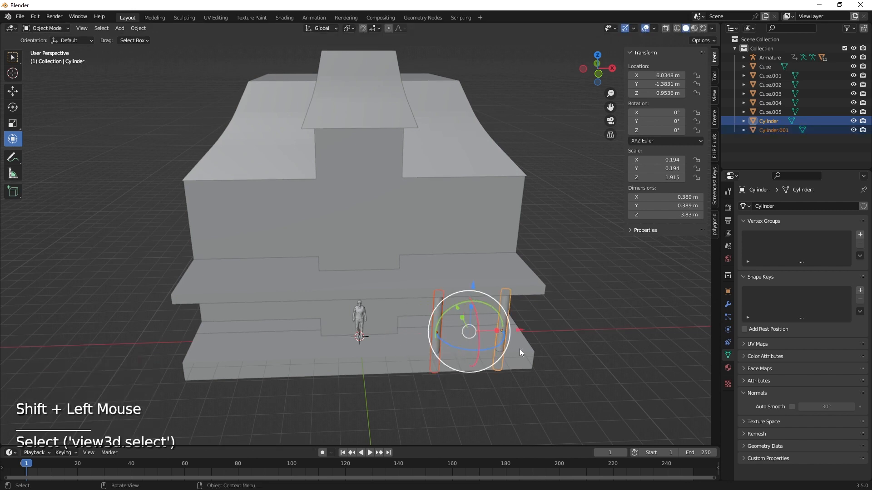
{"action": "key", "text": "shift+d"}
{"action": "key", "text": "x"}
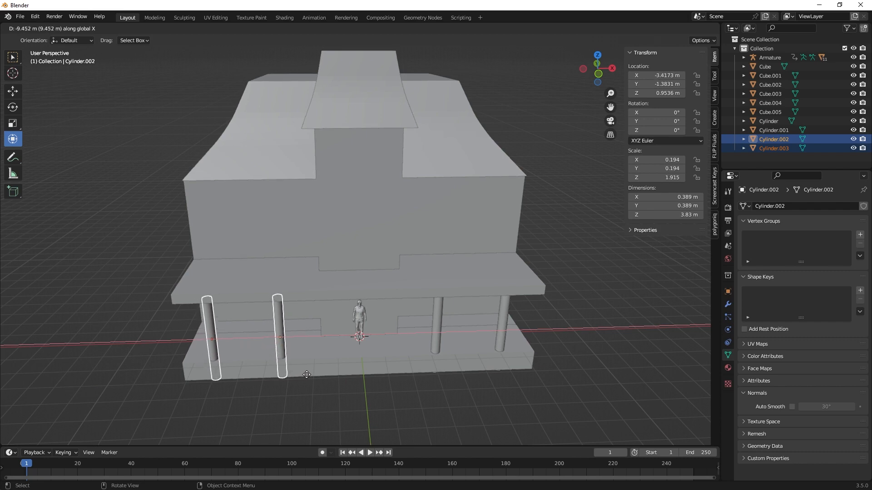
{"action": "left_click", "coordinate": [308, 376]}
Enlarge the main roof to about 16.3 m wide and 13.3 m deep
{"action": "middle_click_drag", "start_coordinate": [486, 390], "coordinate": [452, 365]}
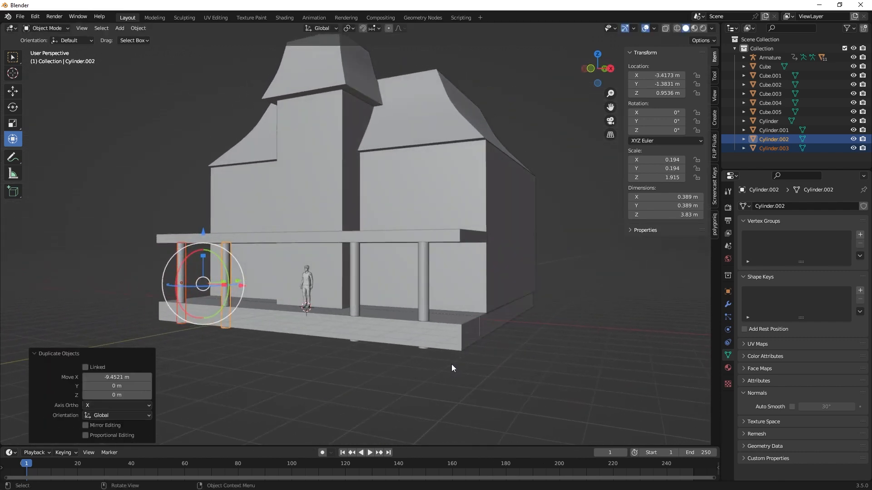
{"action": "middle_click_drag", "start_coordinate": [459, 332], "coordinate": [446, 317], "text": "shift"}
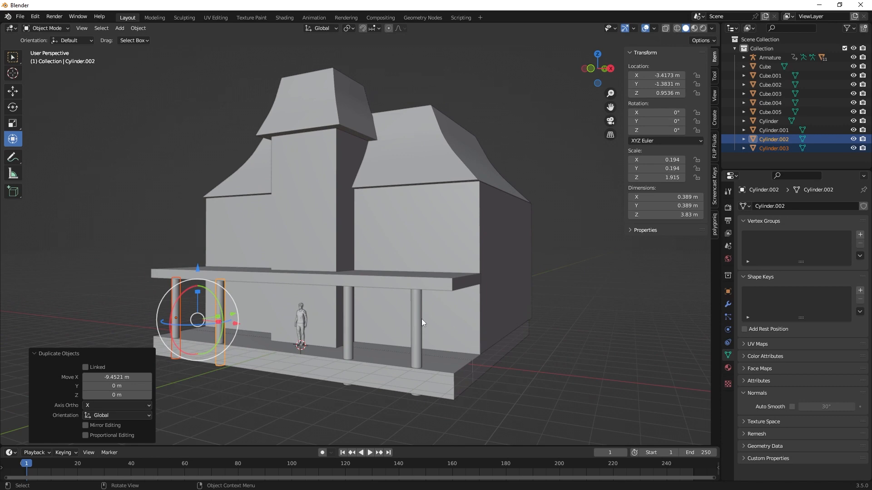
{"action": "left_click", "coordinate": [420, 168]}
{"action": "middle_click_drag", "start_coordinate": [487, 230], "coordinate": [391, 269]}
{"action": "left_click_drag", "start_coordinate": [451, 168], "coordinate": [477, 169]}
{"action": "middle_click_drag", "start_coordinate": [419, 222], "coordinate": [405, 166]}
{"action": "left_click_drag", "start_coordinate": [386, 150], "coordinate": [427, 186]}
{"action": "middle_click_drag", "start_coordinate": [426, 185], "coordinate": [376, 222]}
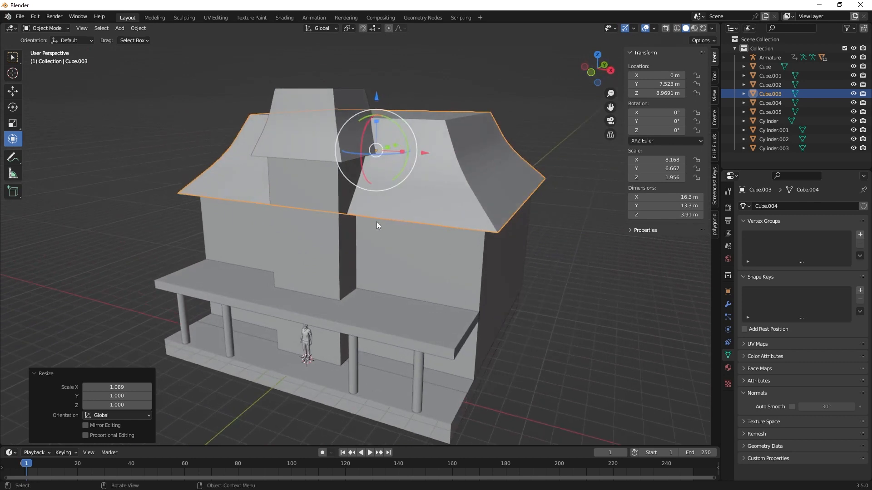
Add a cube and raise it about 10.77 m along Z to the tower roof
{"action": "middle_click_drag", "start_coordinate": [347, 261], "coordinate": [407, 248]}
{"action": "left_click", "coordinate": [403, 131]}
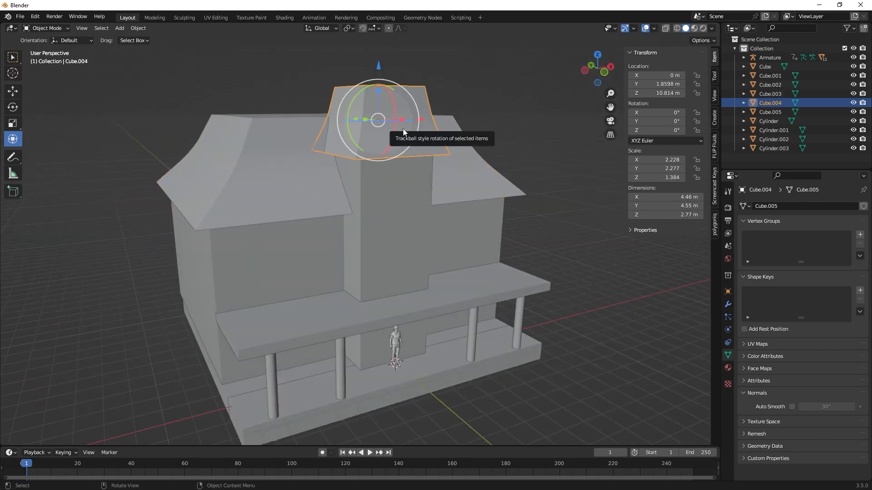
{"action": "key", "text": "shift+a"}
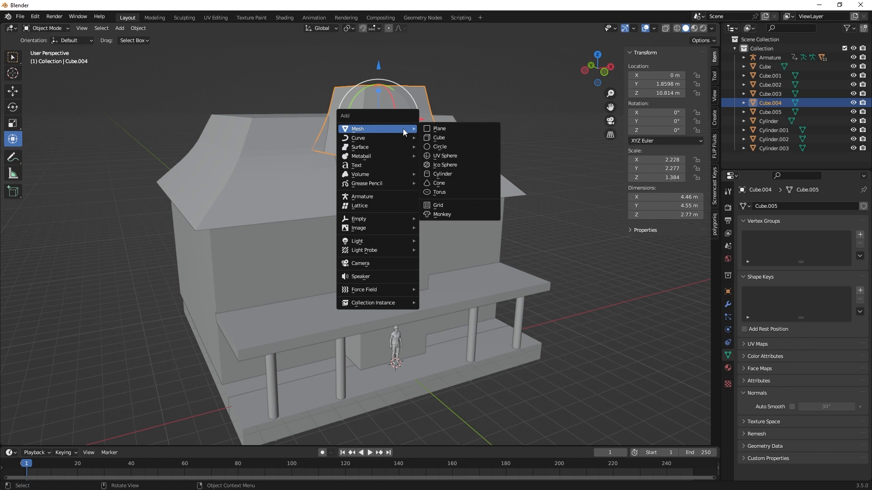
{"action": "left_click", "coordinate": [429, 138]}
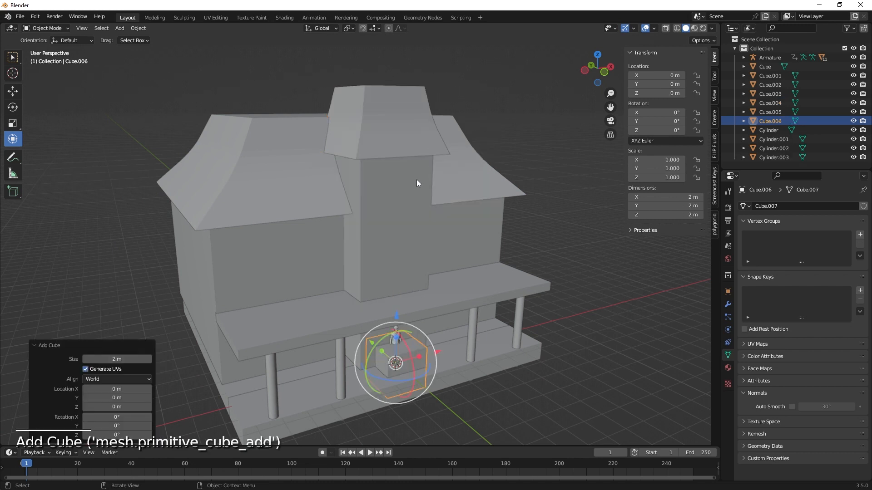
{"action": "middle_click_drag", "start_coordinate": [416, 179], "coordinate": [422, 249]}
{"action": "left_click_drag", "start_coordinate": [421, 317], "coordinate": [437, 105]}
{"action": "middle_click_drag", "start_coordinate": [453, 172], "coordinate": [435, 180]}
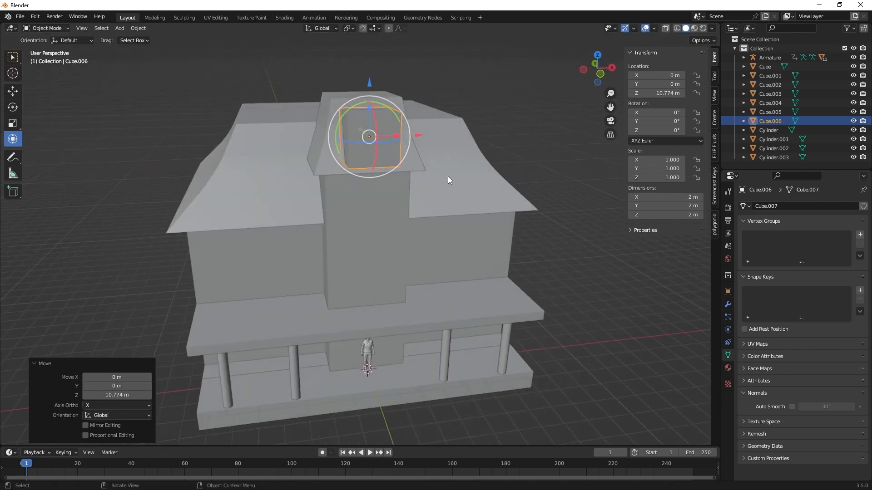
Scale the cube on the tower roof to about 0.931 m wide and 1.3 m high
{"action": "key", "text": "s"}
{"action": "left_click", "coordinate": [440, 160]}
{"action": "left_click_drag", "start_coordinate": [369, 109], "coordinate": [369, 92]}
{"action": "key", "text": "s"}
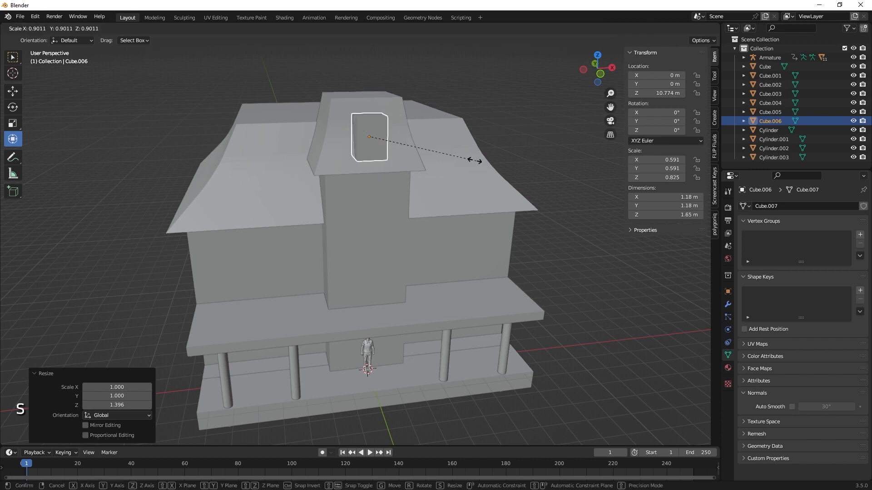
{"action": "left_click", "coordinate": [453, 156]}
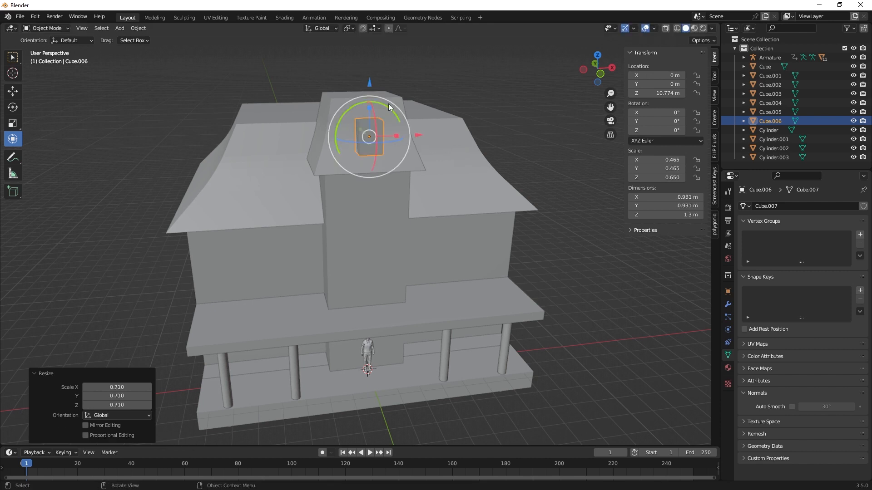
Thin the block to about 0.554 m deep and set it into the tower roof at about 0.265 m in Y and 10.91 m in Z
{"action": "left_click_drag", "start_coordinate": [369, 85], "coordinate": [372, 78]}
{"action": "middle_click_drag", "start_coordinate": [394, 183], "coordinate": [471, 290]}
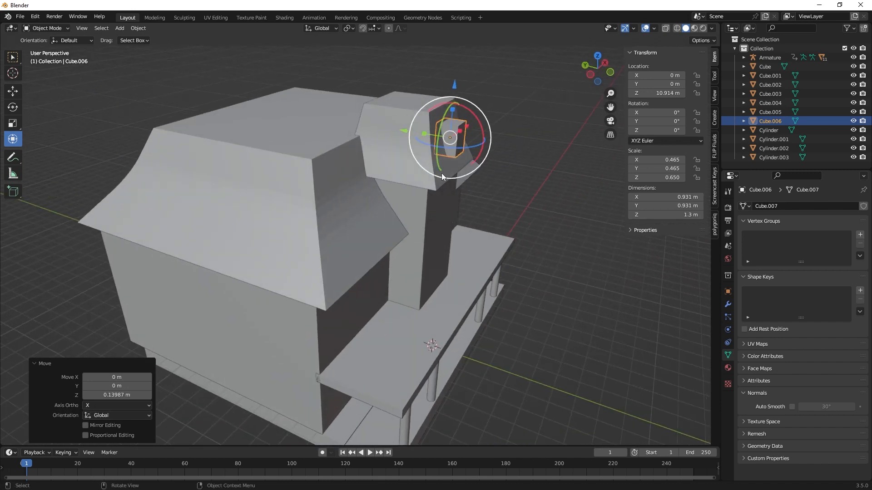
{"action": "mouse_move", "coordinate": [403, 129]}
{"action": "left_mouse_down"}
{"action": "mouse_move", "coordinate": [433, 133]}
{"action": "mouse_move", "coordinate": [396, 130]}
{"action": "left_mouse_up"}
Apply all transforms to the block and bevel its two upper side edges about 0.286 m with 5 segments to form an arch
{"action": "key", "text": "ctrl+a"}
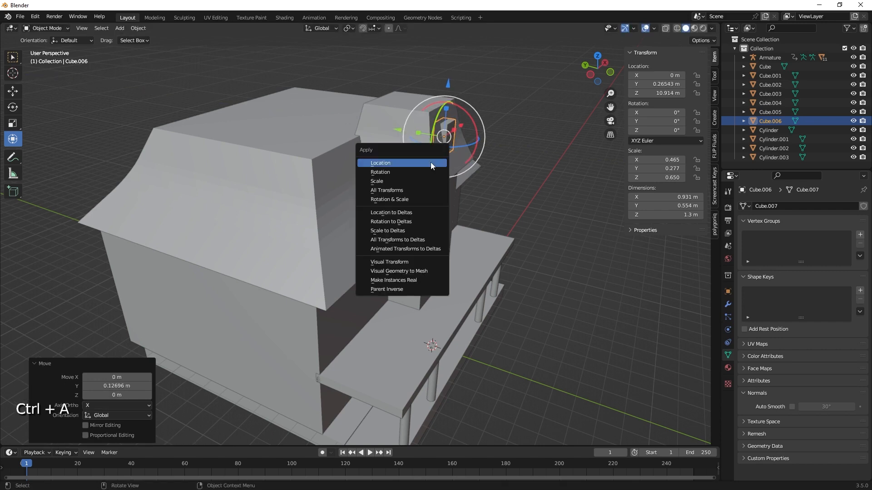
{"action": "left_click", "coordinate": [413, 190]}
{"action": "middle_click_drag", "start_coordinate": [413, 190], "coordinate": [413, 213]}
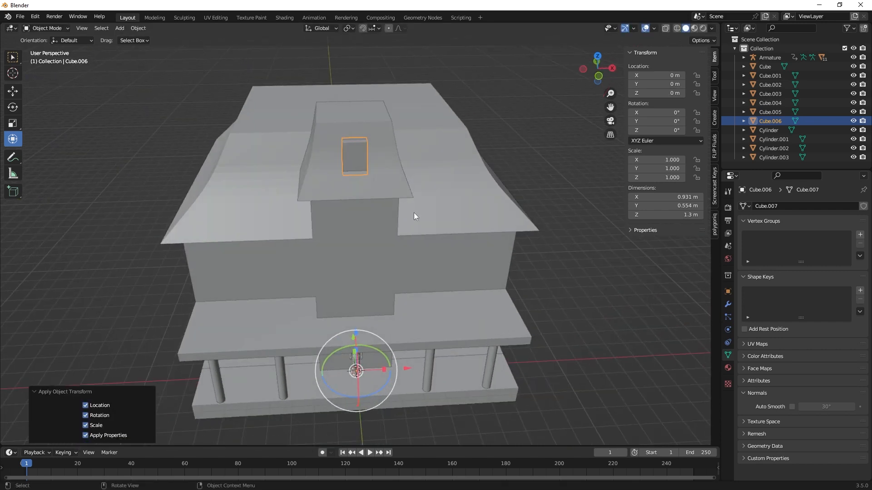
{"action": "key", "text": "Tab"}
{"action": "middle_click_drag", "start_coordinate": [373, 172], "coordinate": [366, 179]}
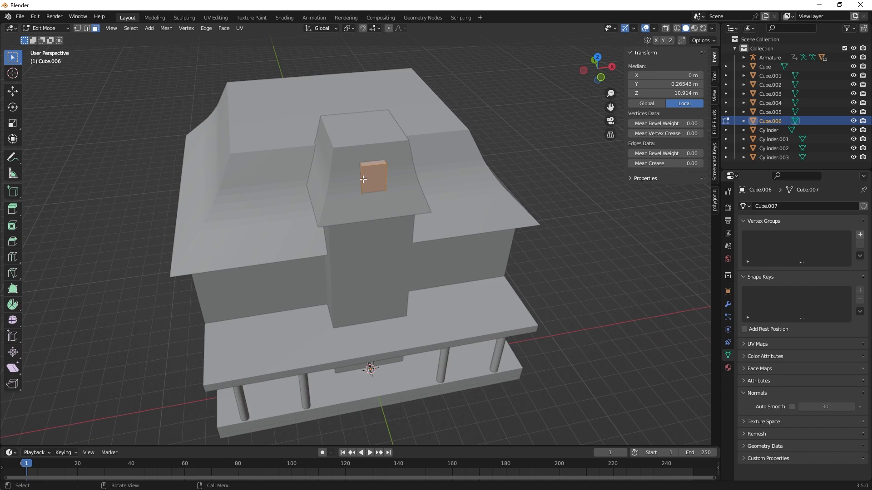
{"action": "key", "text": "2"}
{"action": "left_click", "coordinate": [369, 162]}
{"action": "left_click", "coordinate": [397, 165], "text": "shift"}
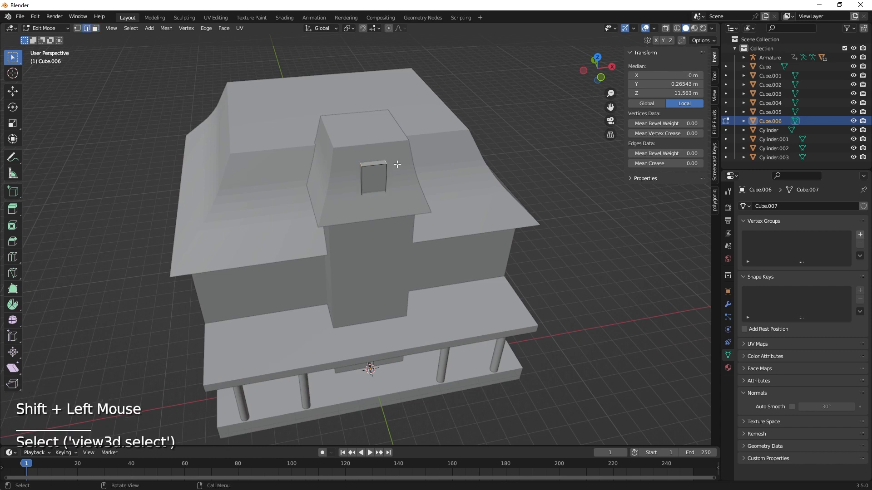
{"action": "key", "text": "ctrl+b"}
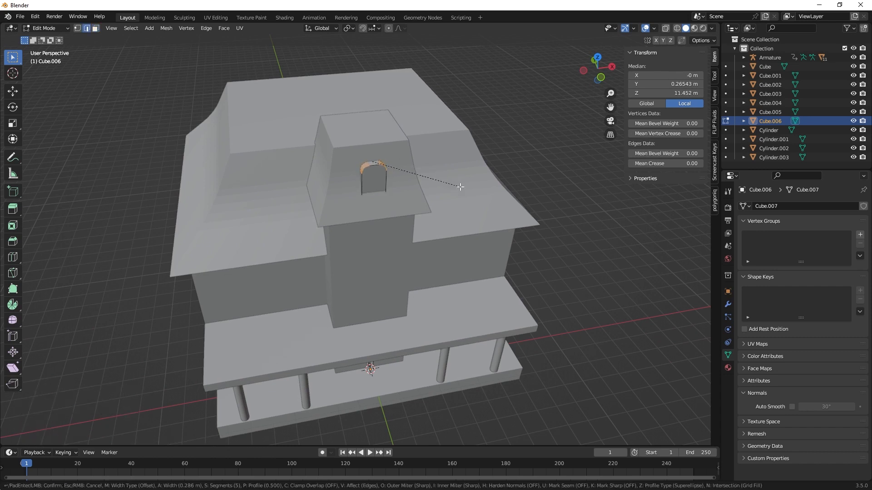
{"action": "left_click", "coordinate": [461, 187]}
{"action": "key", "text": "Tab"}
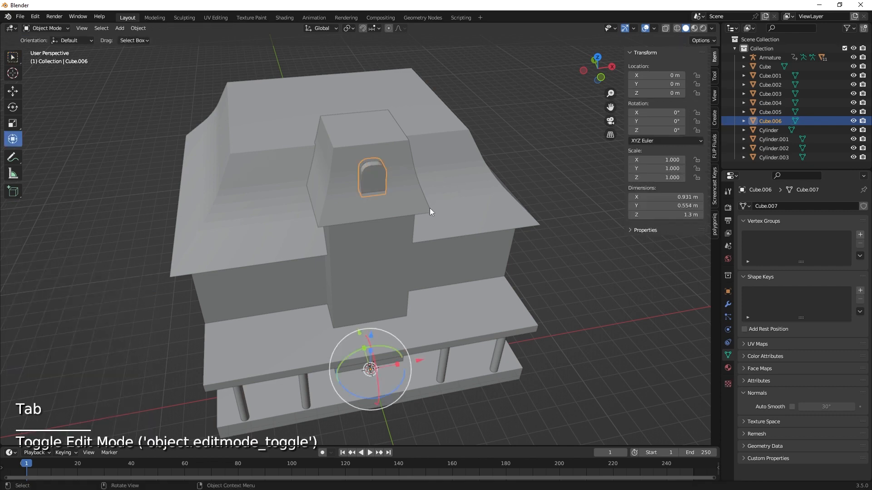
Set the arched window block's origin to its geometry
{"action": "middle_click_drag", "start_coordinate": [429, 208], "coordinate": [334, 163]}
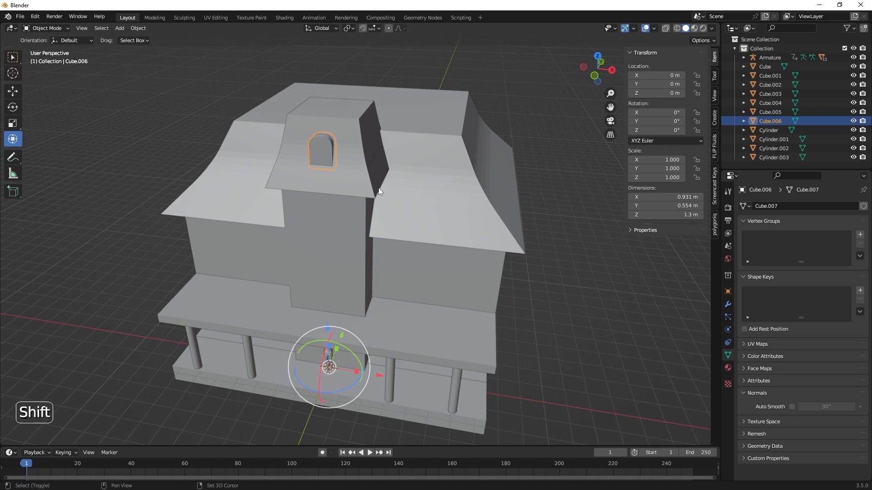
{"action": "left_click", "coordinate": [318, 146]}
{"action": "left_click", "coordinate": [138, 28]}
{"action": "mouse_move", "coordinate": [154, 48]}
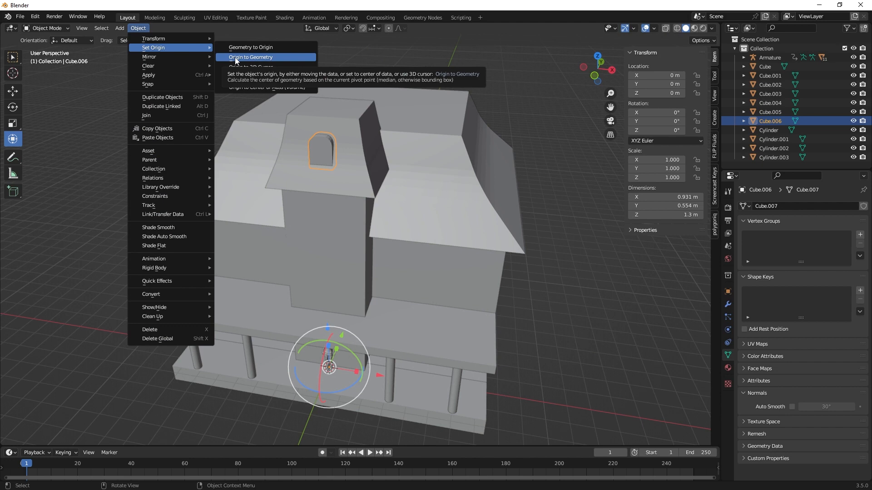
{"action": "left_click", "coordinate": [250, 57]}
Duplicate the arched window block about 4.03 m along X
{"action": "key", "text": "shift+d"}
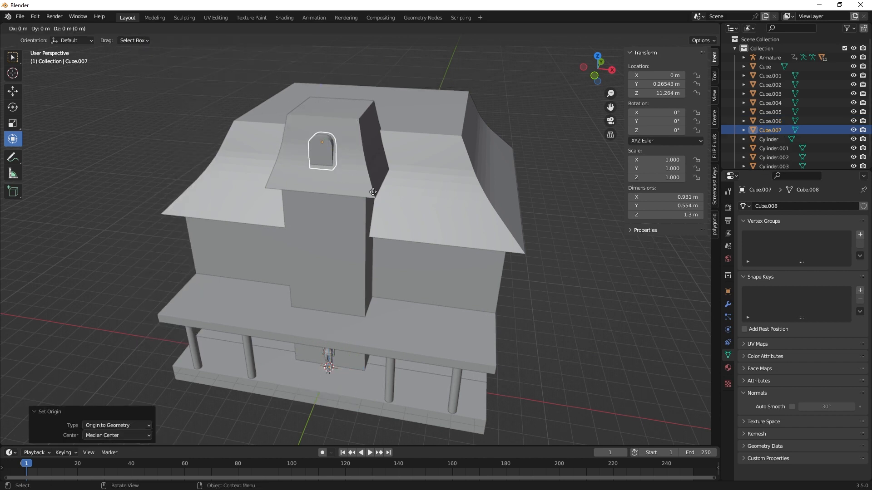
{"action": "key", "text": "x"}
{"action": "left_click", "coordinate": [477, 205]}
Set the duplicated window into the main roof at about 2.44 m in Y and 9.22 m in Z, deepened to about 1.23 m
{"action": "middle_click_drag", "start_coordinate": [478, 205], "coordinate": [399, 193]}
{"action": "left_click_drag", "start_coordinate": [278, 81], "coordinate": [271, 130]}
{"action": "left_click_drag", "start_coordinate": [327, 178], "coordinate": [385, 208]}
{"action": "middle_click_drag", "start_coordinate": [385, 209], "coordinate": [458, 198]}
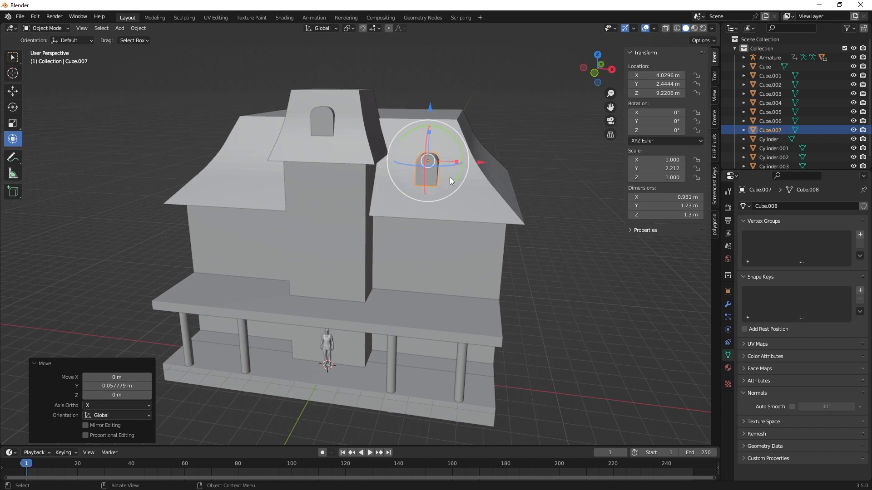
Enlarge the arched window on the main roof uniformly by about 1.343 and nudge it to about 2.439 m in Y
{"action": "key", "text": "s"}
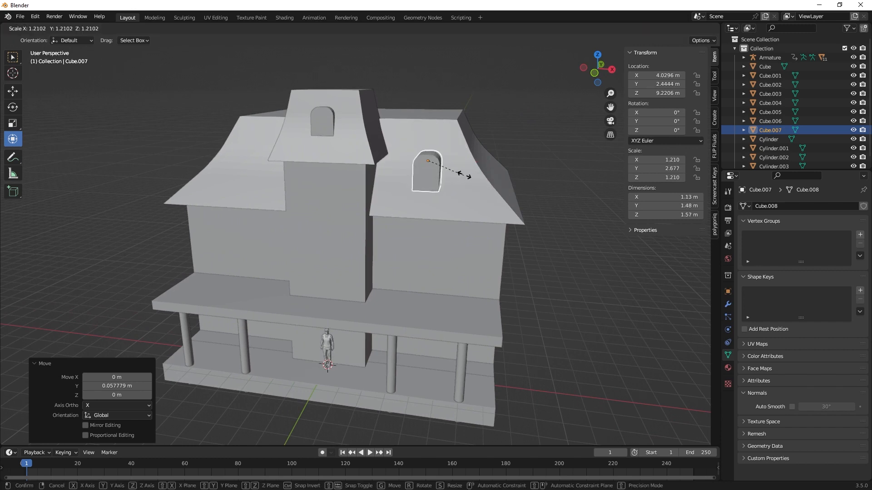
{"action": "left_click", "coordinate": [474, 175]}
{"action": "middle_click_drag", "start_coordinate": [486, 184], "coordinate": [402, 165]}
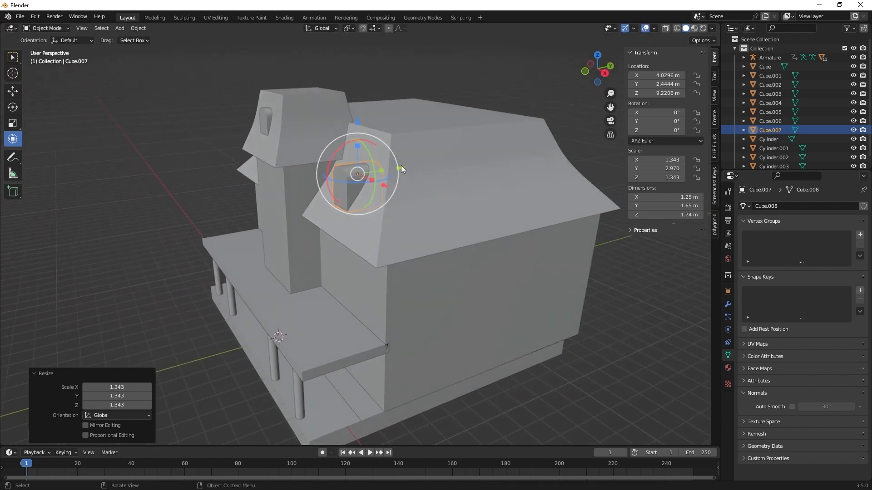
{"action": "left_click_drag", "start_coordinate": [403, 165], "coordinate": [410, 194]}
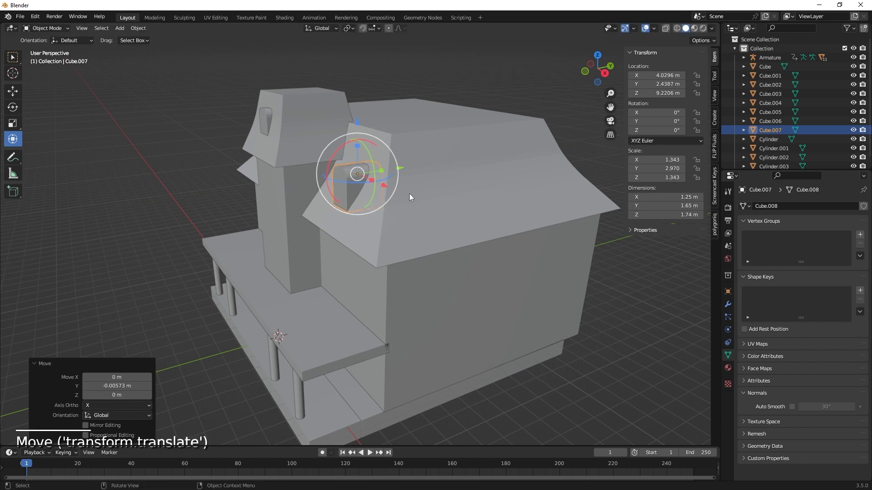
Duplicate the enlarged roof window about 8.34 m along negative X onto the other side of the main roof
{"action": "middle_click_drag", "start_coordinate": [410, 194], "coordinate": [515, 192]}
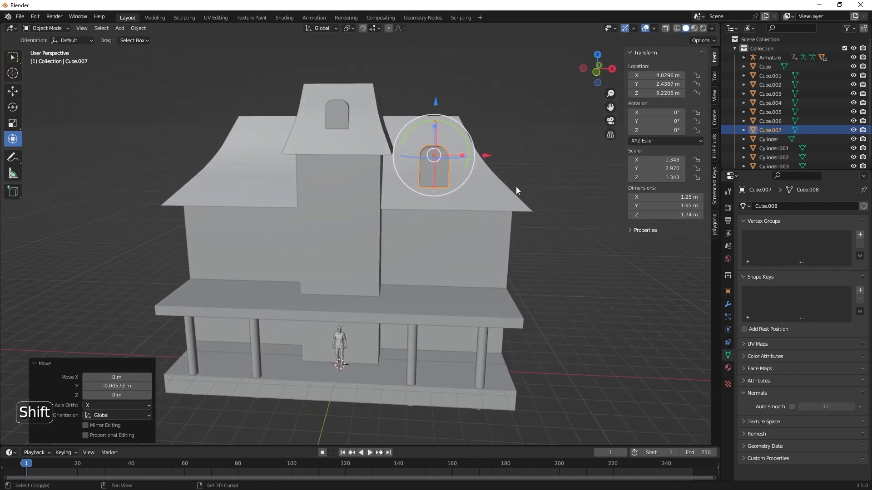
{"action": "key", "text": "shift+d"}
{"action": "key", "text": "x"}
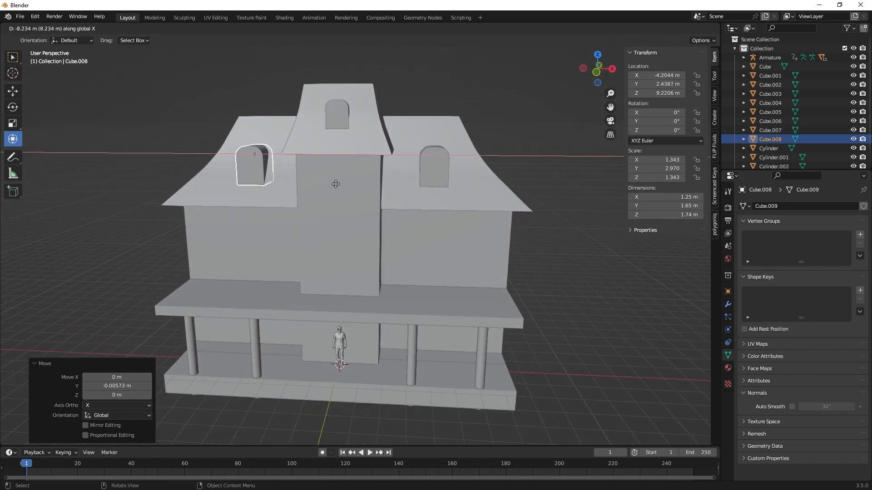
{"action": "left_click", "coordinate": [334, 184]}
{"action": "middle_click_drag", "start_coordinate": [334, 186], "coordinate": [396, 213]}
Duplicate both main-roof windows together about 3.72 m down onto the upper-floor front wall
{"action": "left_click", "coordinate": [445, 176]}
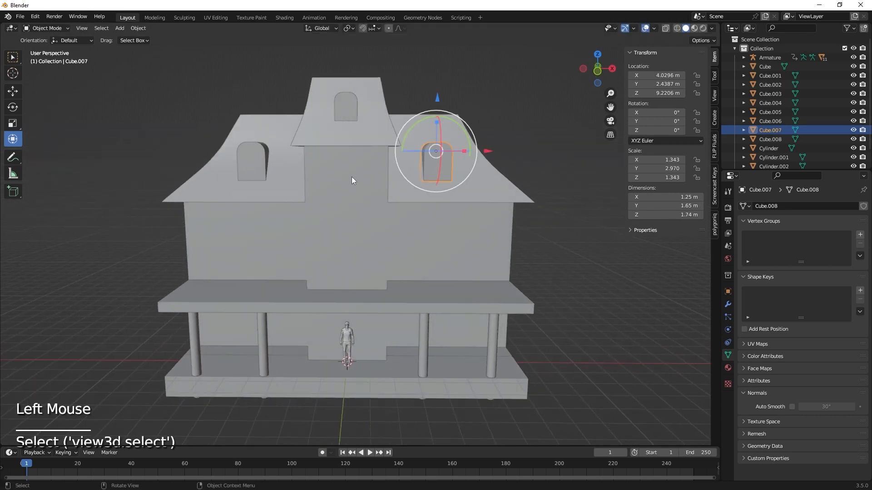
{"action": "left_click", "coordinate": [257, 157], "text": "shift"}
{"action": "key", "text": "shift+d"}
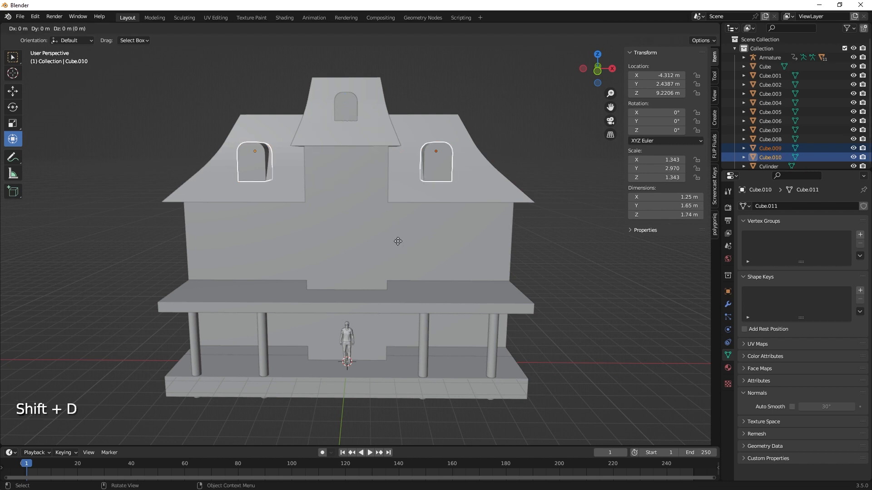
{"action": "key", "text": "z"}
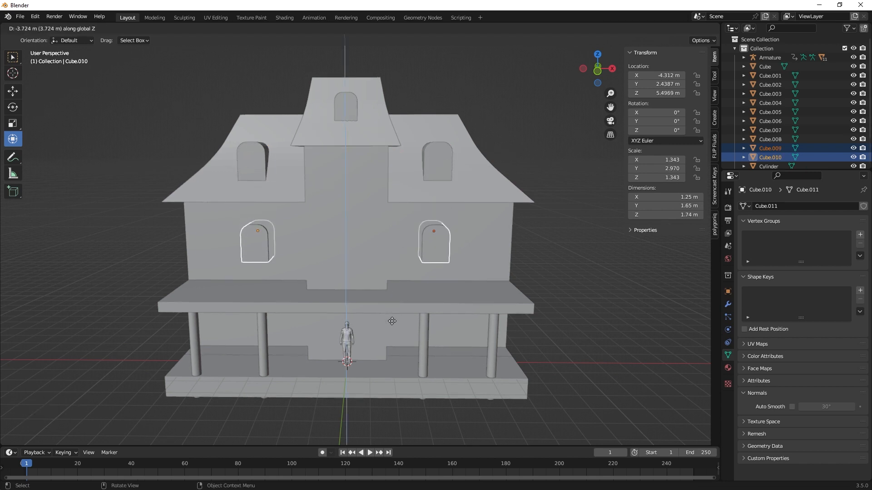
{"action": "left_click", "coordinate": [391, 321]}
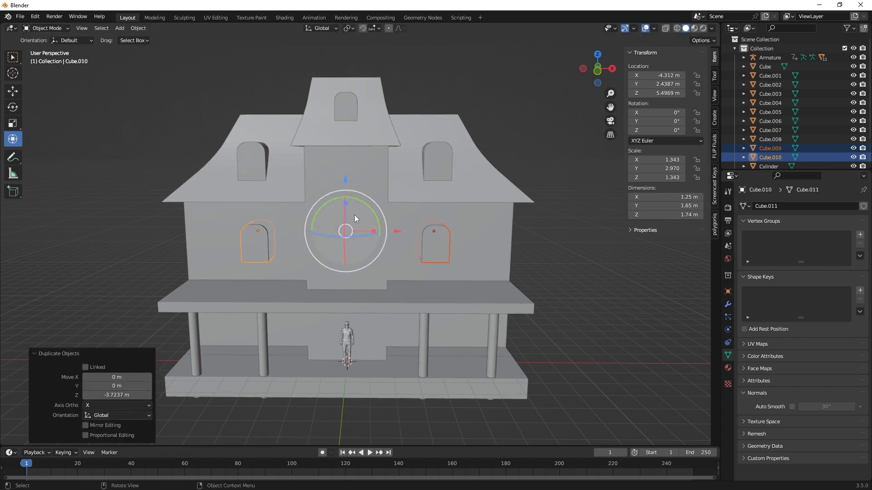
Resize the two upper-floor windows to about 1.82 m wide and 2.53 m tall, raising them about 0.13 m
{"action": "left_click_drag", "start_coordinate": [344, 202], "coordinate": [345, 176]}
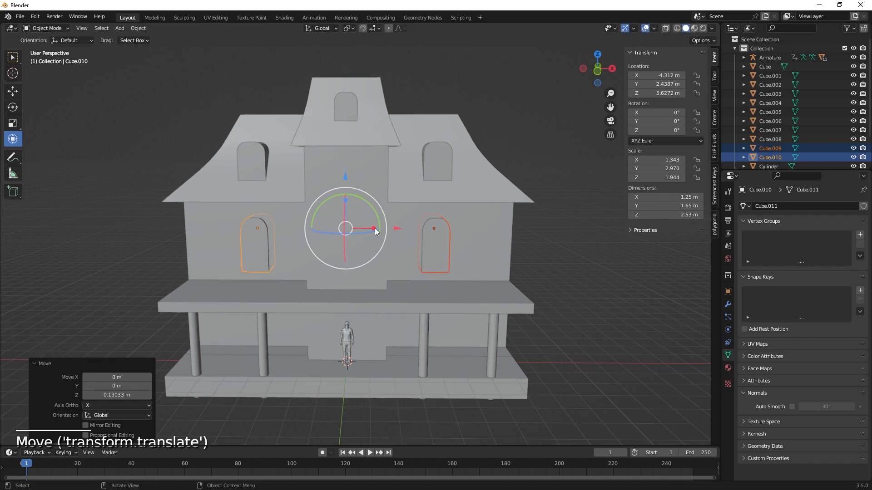
{"action": "left_click_drag", "start_coordinate": [375, 229], "coordinate": [390, 226]}
Reposition the two upper-floor windows along X, one at about 5.00 m and the other at about -4.92 m
{"action": "left_click", "coordinate": [476, 251]}
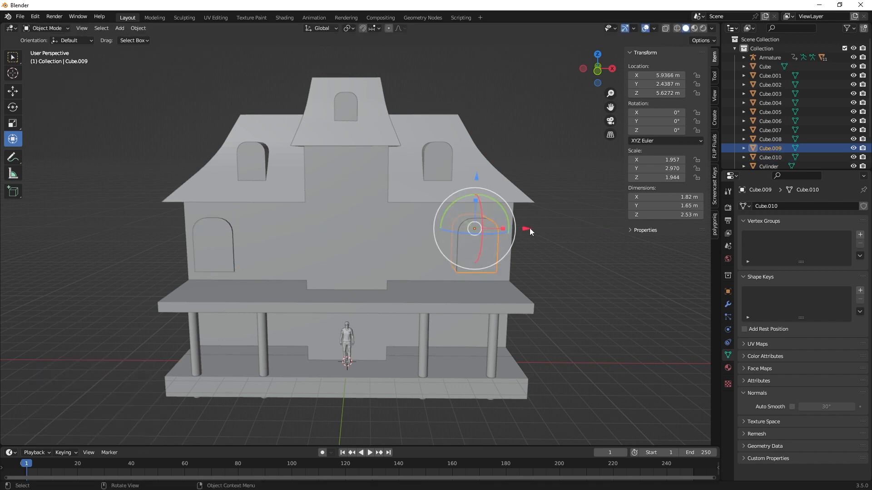
{"action": "left_click_drag", "start_coordinate": [530, 228], "coordinate": [502, 233]}
{"action": "left_click", "coordinate": [228, 255]}
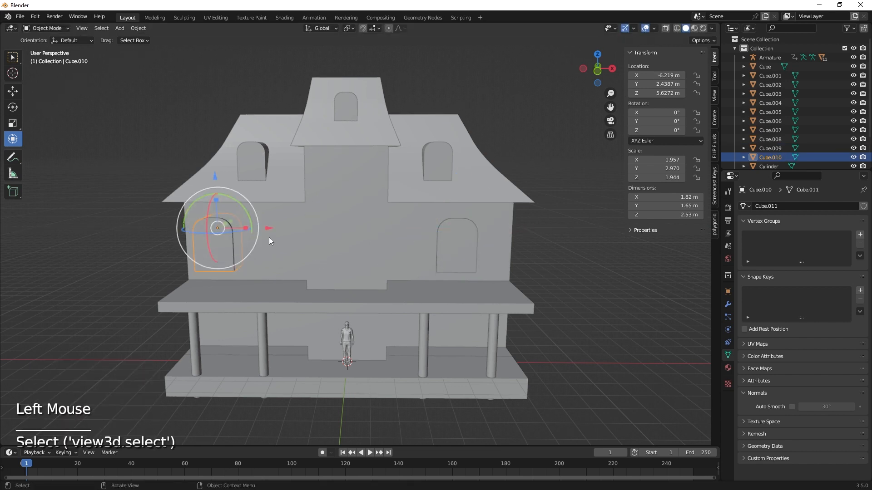
{"action": "left_click_drag", "start_coordinate": [268, 230], "coordinate": [298, 228]}
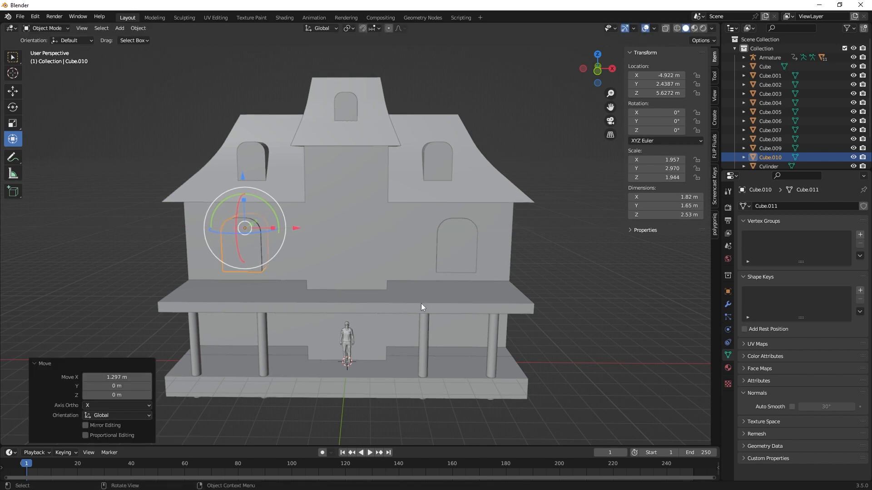
Extend the porch roof slab's +X end face about 1.94 m along X, past the house's side wall
{"action": "middle_click_drag", "start_coordinate": [471, 299], "coordinate": [449, 315]}
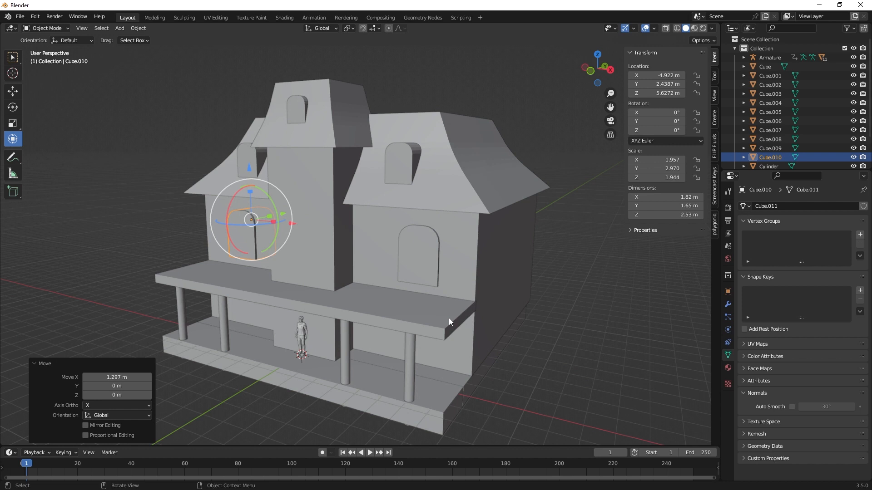
{"action": "left_click", "coordinate": [448, 318]}
{"action": "key", "text": "Tab"}
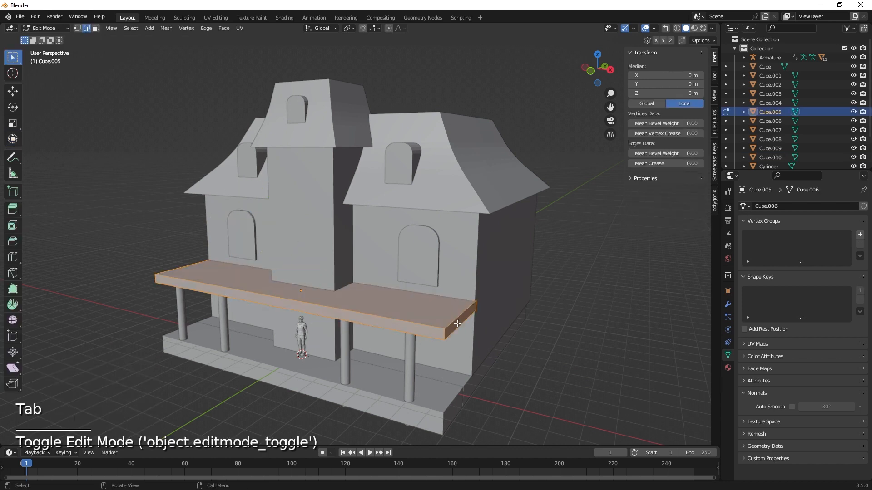
{"action": "left_click", "coordinate": [456, 322]}
{"action": "key", "text": "3"}
{"action": "left_click", "coordinate": [455, 318]}
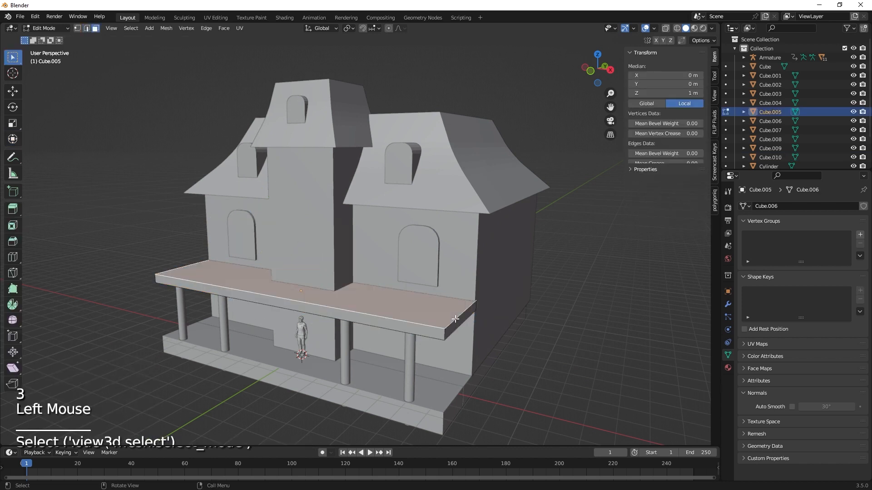
{"action": "left_click", "coordinate": [460, 323]}
{"action": "left_click", "coordinate": [12, 139]}
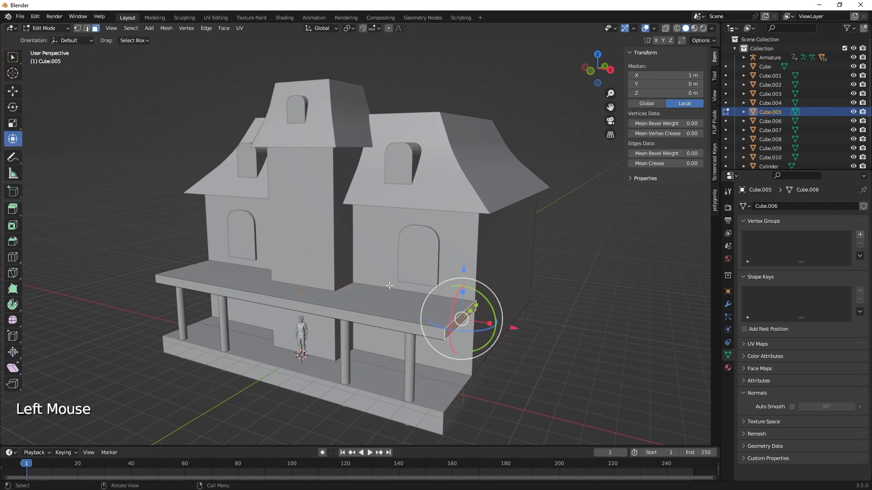
{"action": "left_click_drag", "start_coordinate": [515, 330], "coordinate": [569, 347]}
{"action": "middle_click_drag", "start_coordinate": [442, 349], "coordinate": [460, 349]}
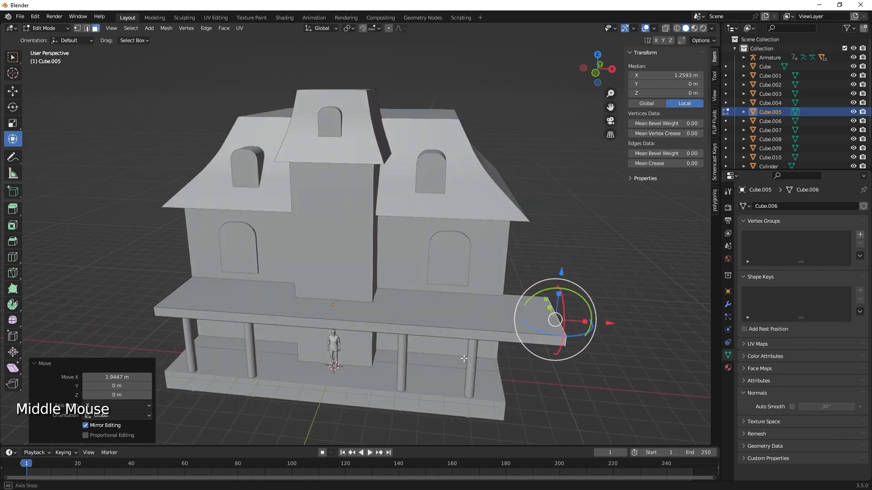
Add a loop cut across the porch roof slab and slide it along X to the house's side wall
{"action": "key", "text": "ctrl+r"}
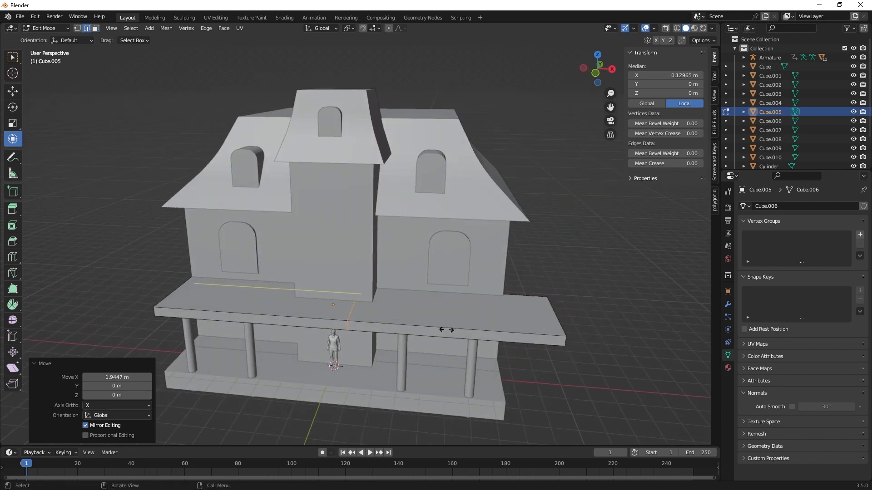
{"action": "left_click", "coordinate": [454, 332]}
{"action": "left_click_drag", "start_coordinate": [406, 310], "coordinate": [561, 316]}
Extrude the back face of the slab's overhanging end about 11.84 m along Y, running along the house's side wall
{"action": "middle_click_drag", "start_coordinate": [560, 315], "coordinate": [329, 350]}
{"action": "left_click", "coordinate": [225, 319]}
{"action": "key", "text": "3"}
{"action": "left_click", "coordinate": [222, 318]}
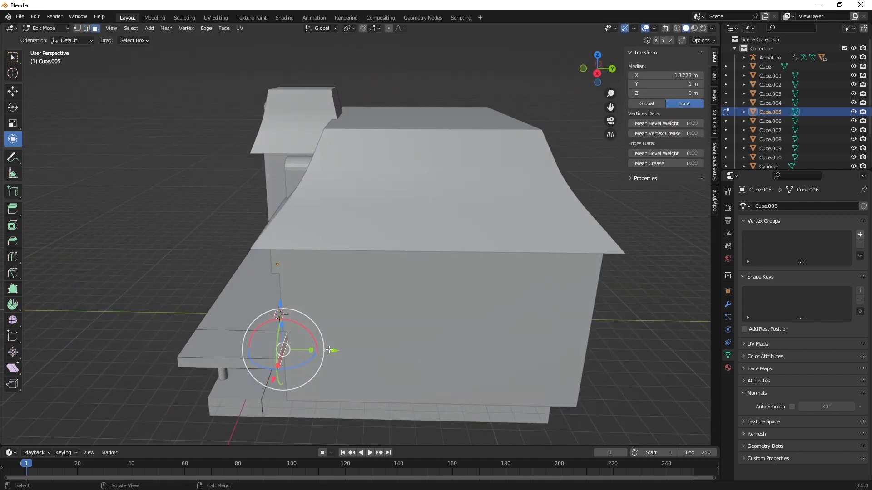
{"action": "key", "text": "e"}
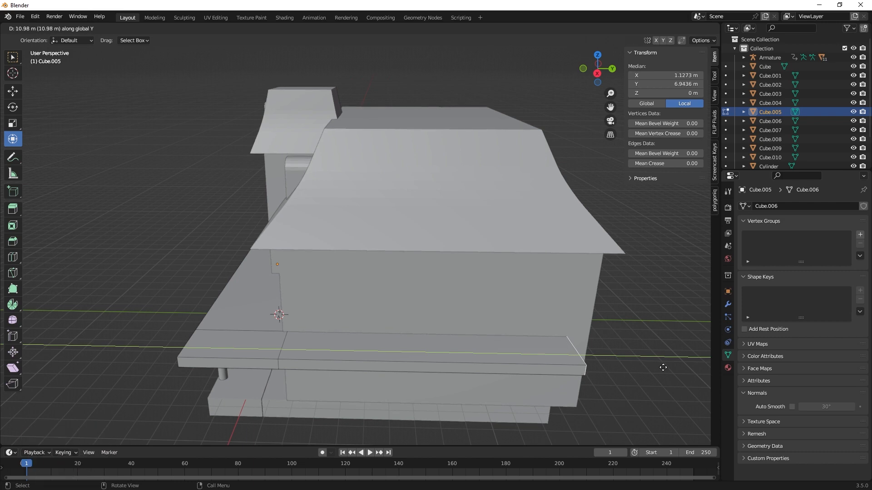
{"action": "left_click", "coordinate": [686, 366]}
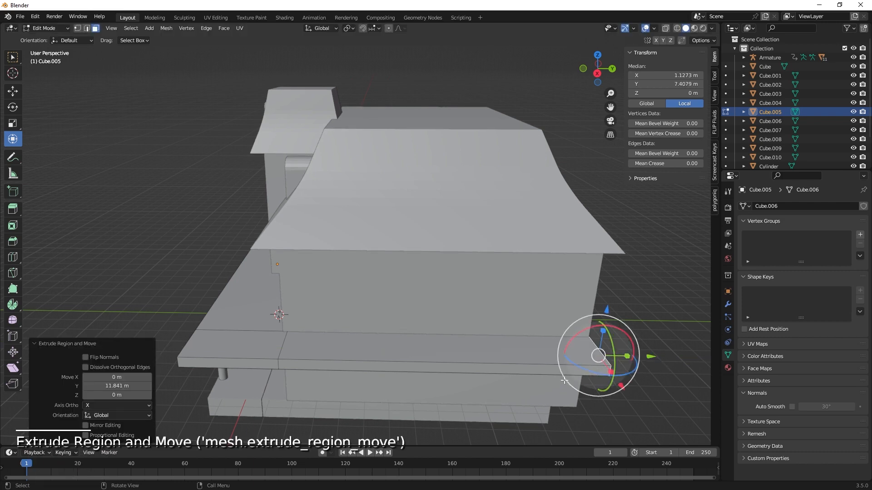
{"action": "middle_click_drag", "start_coordinate": [686, 366], "coordinate": [486, 346]}
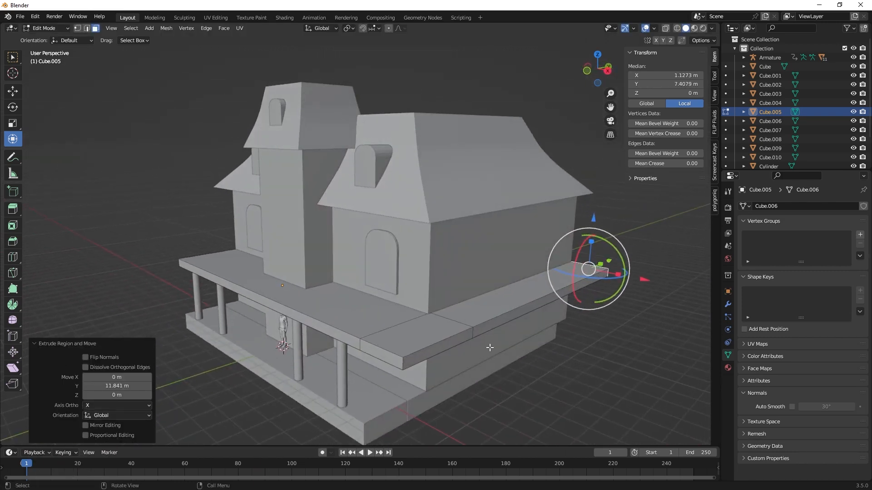
Widen the side porch roof by moving its outer faces about 0.58 m along X
{"action": "left_click", "coordinate": [491, 325]}
{"action": "left_click", "coordinate": [462, 345], "text": "shift"}
{"action": "left_click_drag", "start_coordinate": [569, 332], "coordinate": [501, 351]}
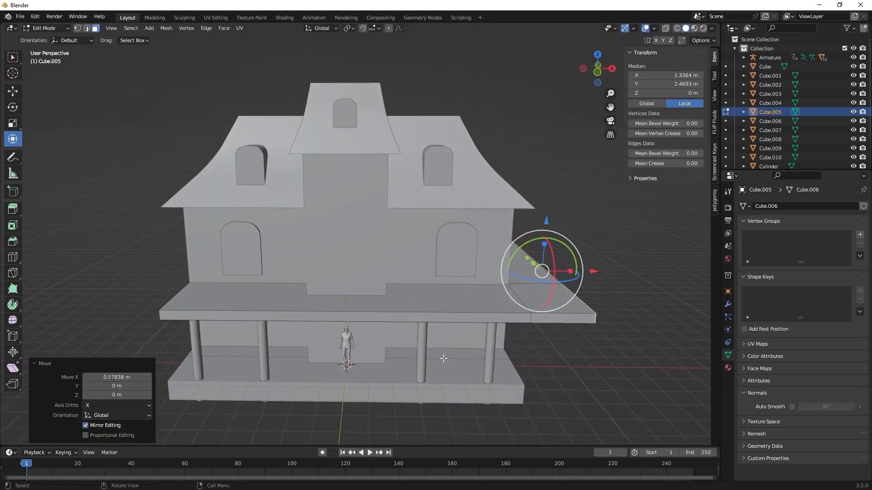
{"action": "key", "text": "Tab"}
Duplicate the two upper-floor windows about 3.35 m down onto the ground-floor wall
{"action": "mouse_move", "coordinate": [470, 371]}
{"action": "middle_mouse_down"}
{"action": "mouse_move", "coordinate": [407, 352]}
{"action": "mouse_move", "coordinate": [440, 346]}
{"action": "mouse_move", "coordinate": [467, 367]}
{"action": "mouse_move", "coordinate": [469, 354]}
{"action": "middle_mouse_up"}
{"action": "left_click", "coordinate": [454, 238]}
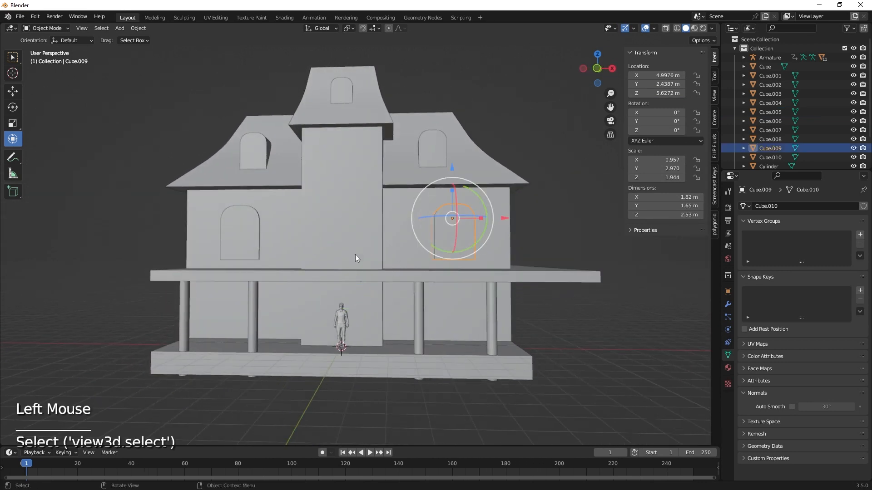
{"action": "left_click", "coordinate": [240, 241], "text": "shift"}
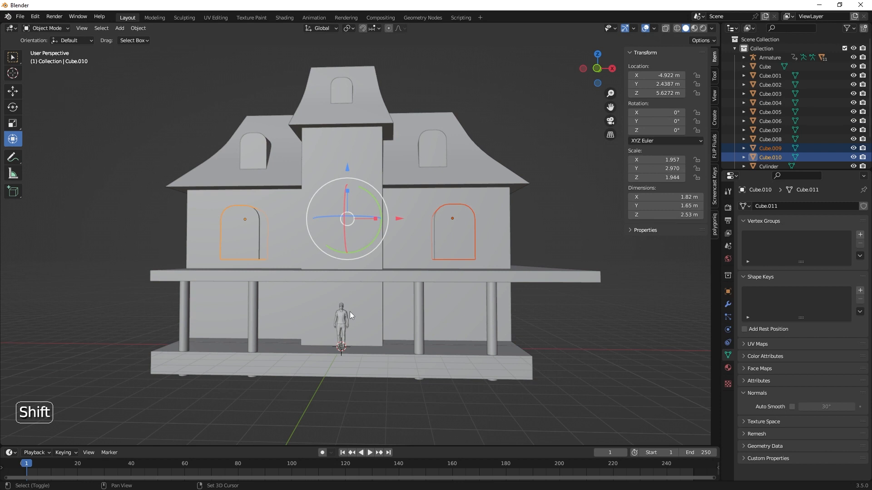
{"action": "key", "text": "shift+d"}
{"action": "key", "text": "z"}
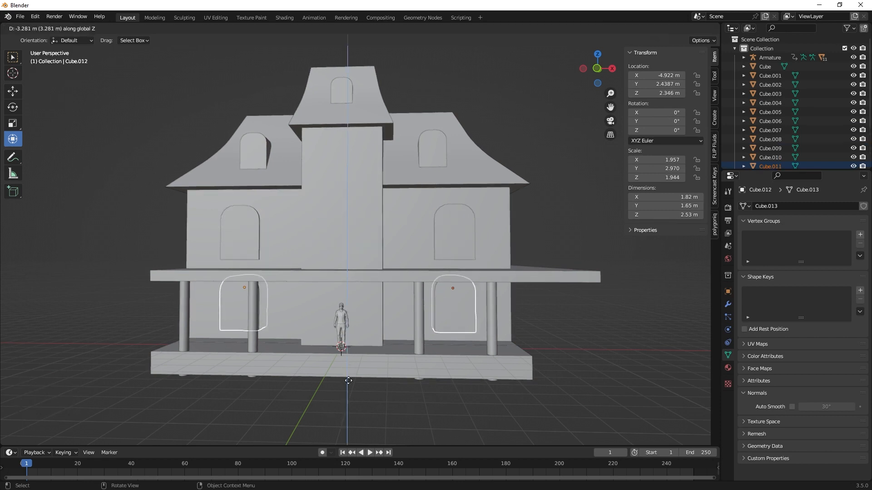
{"action": "left_click", "coordinate": [348, 382]}
Duplicate the +X ground-floor window about 4.99 m along negative X to the centre of the entrance tower
{"action": "left_click", "coordinate": [465, 297]}
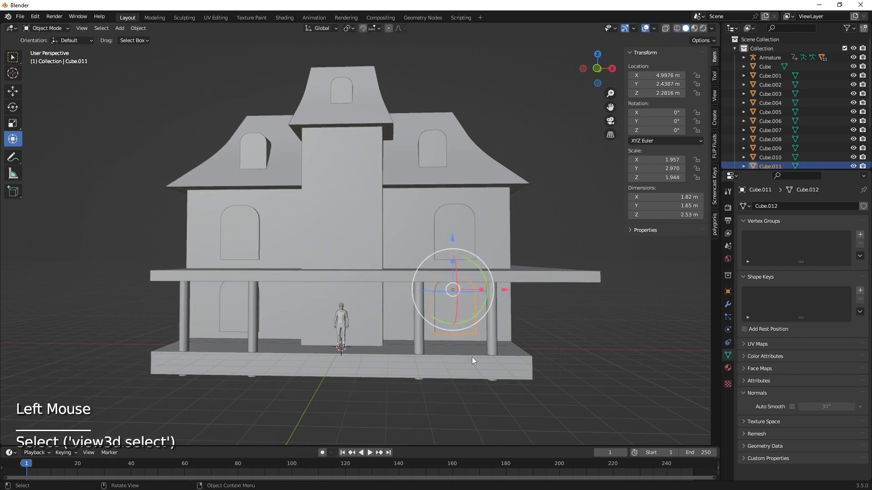
{"action": "middle_click_drag", "start_coordinate": [472, 357], "coordinate": [444, 360]}
{"action": "key", "text": "shift+d"}
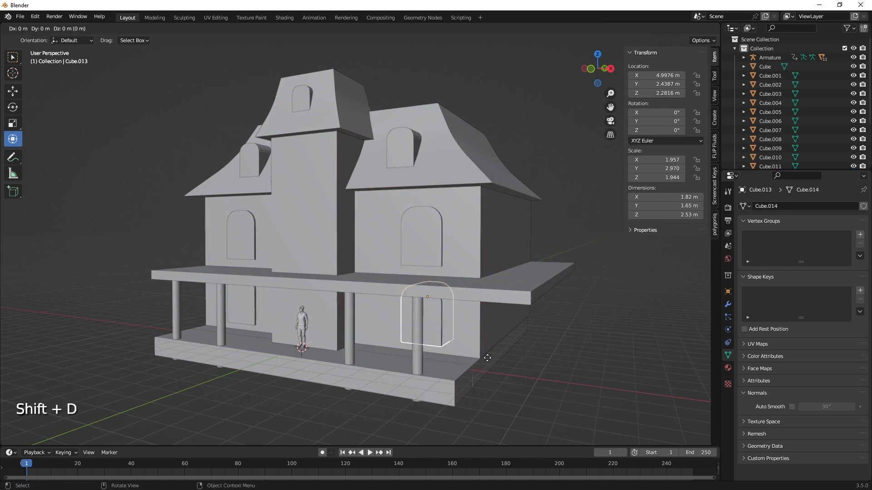
{"action": "key", "text": "x"}
{"action": "left_click", "coordinate": [390, 358]}
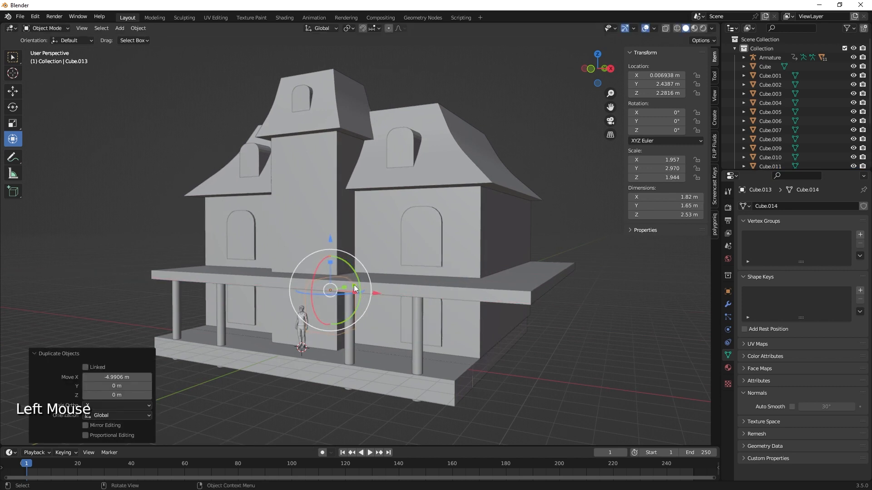
Bring the central arched block about 1.62 m forward in Y and lower it about 0.40 m as the entrance door
{"action": "left_click_drag", "start_coordinate": [353, 285], "coordinate": [336, 290]}
{"action": "middle_click_drag", "start_coordinate": [339, 331], "coordinate": [375, 322]}
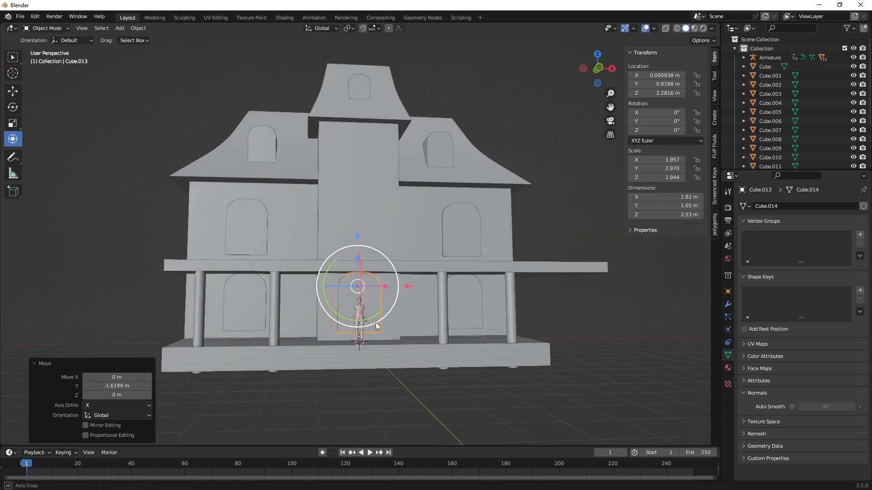
{"action": "left_click_drag", "start_coordinate": [355, 233], "coordinate": [355, 241]}
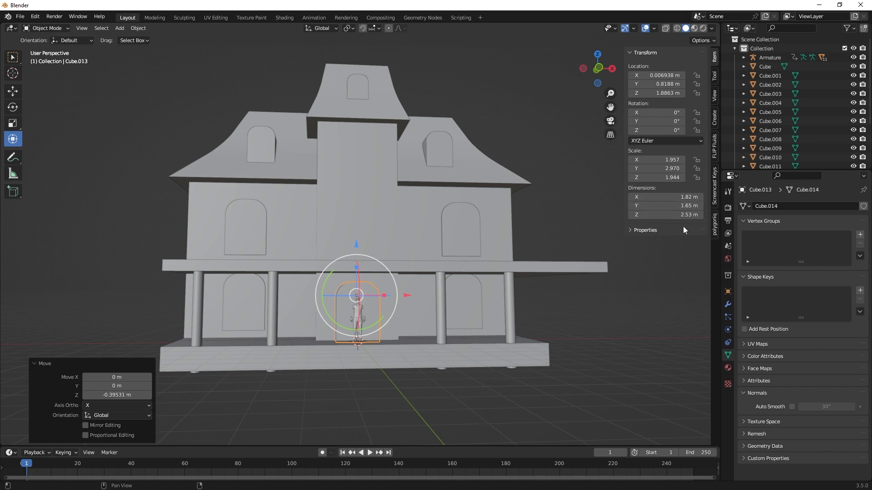
Set the entrance door's dimensions to 2.2 m in X and 2.5 m in Z
{"action": "left_click", "coordinate": [685, 198]}
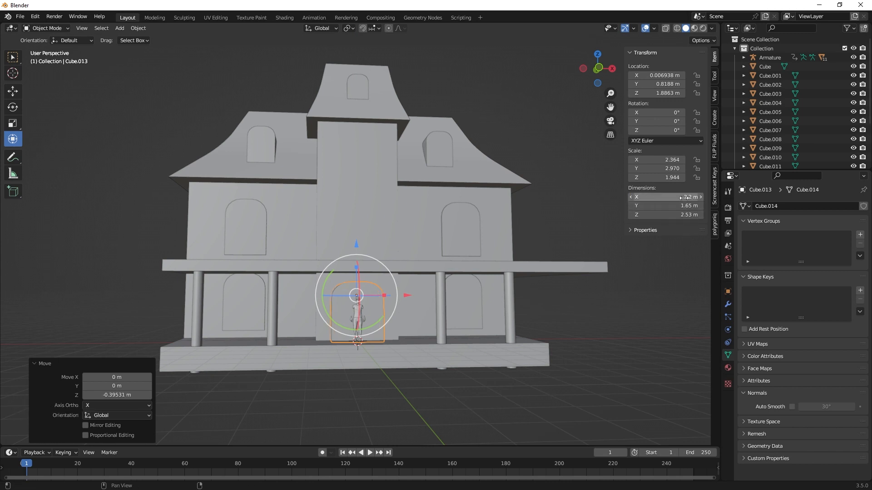
{"action": "left_click", "coordinate": [683, 216]}
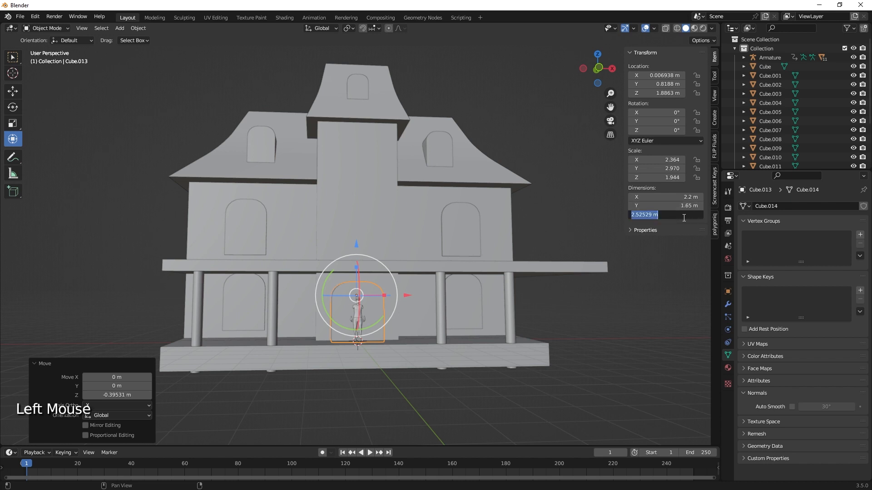
{"action": "type", "text": "21"}
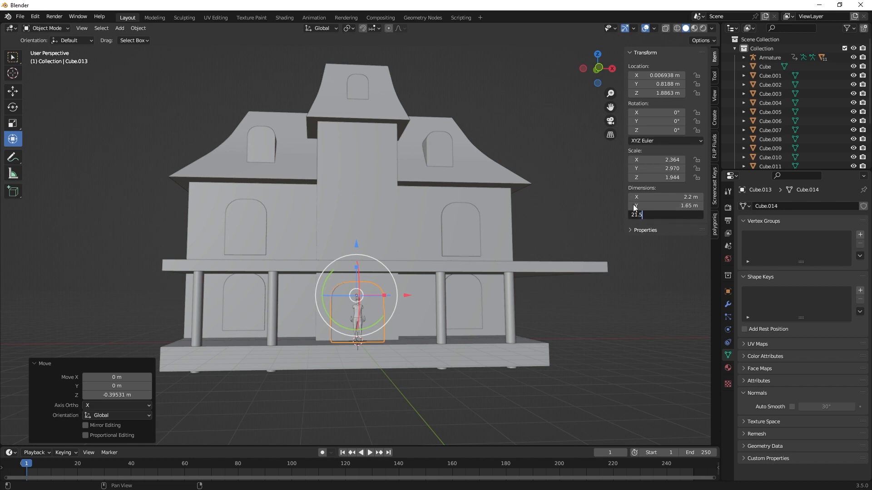
{"action": "type", "text": ".5"}
{"action": "key", "text": "Return"}
{"action": "left_click", "coordinate": [689, 217]}
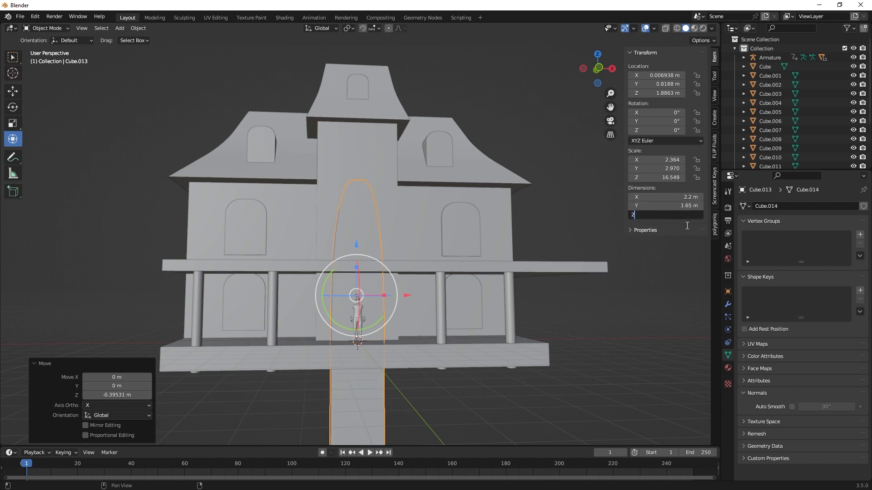
{"action": "type", "text": "2.5"}
{"action": "key", "text": "Return"}
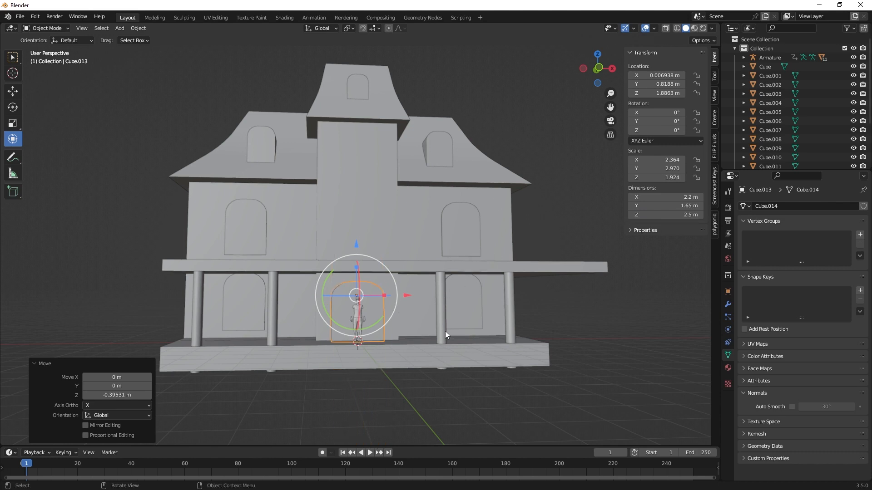
Select the human figure with its whole armature hierarchy and move it about 0.48 m along negative Y, in front of the entrance door
{"action": "scroll", "coordinate": [445, 336], "scroll_direction": "up", "scroll_amount": 2}
{"action": "middle_click_drag", "start_coordinate": [445, 341], "coordinate": [484, 300], "text": "shift"}
{"action": "scroll", "coordinate": [422, 294], "scroll_direction": "up", "scroll_amount": 2}
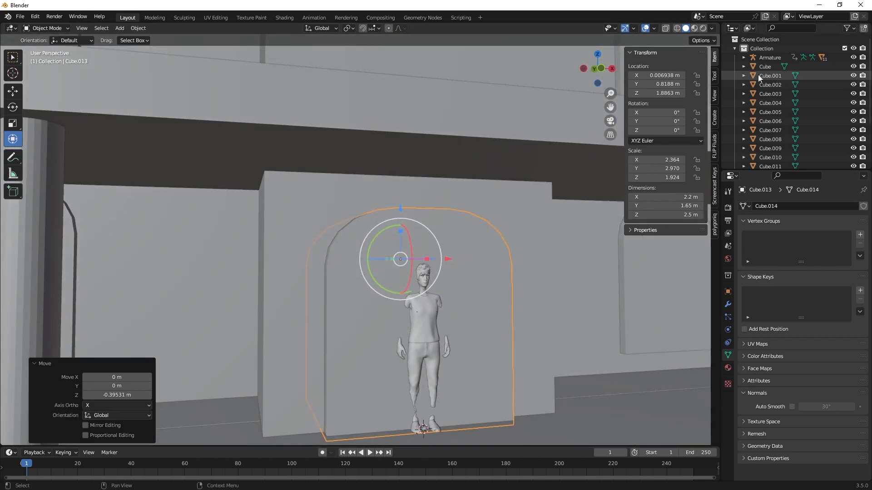
{"action": "right_click", "coordinate": [770, 57]}
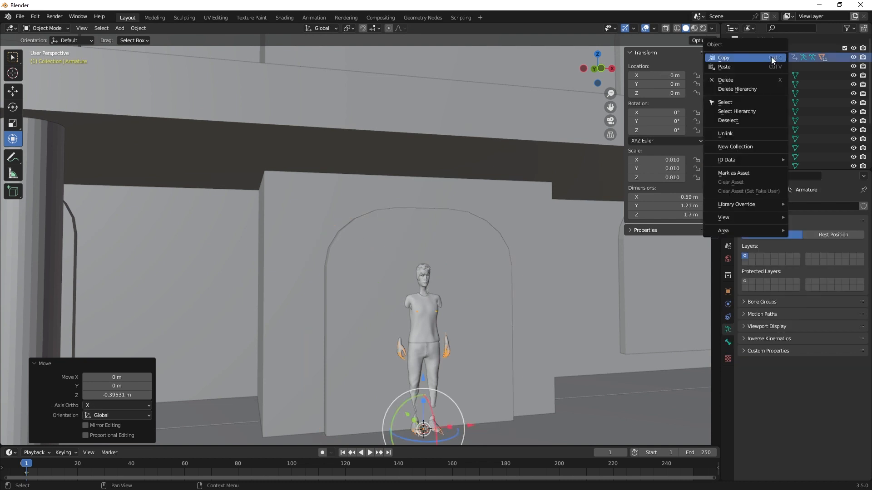
{"action": "left_click", "coordinate": [748, 112]}
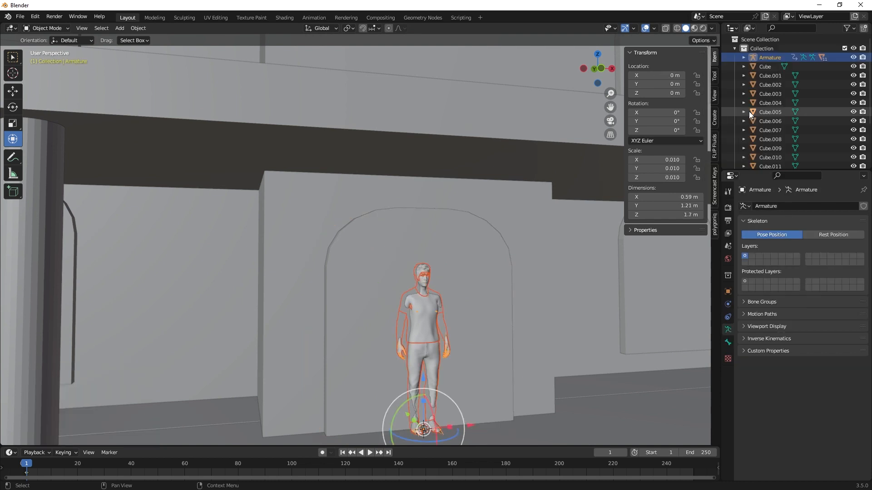
{"action": "middle_click_drag", "start_coordinate": [558, 292], "coordinate": [569, 247]}
{"action": "scroll", "coordinate": [553, 313], "scroll_direction": "down", "scroll_amount": 2, "text": "shift"}
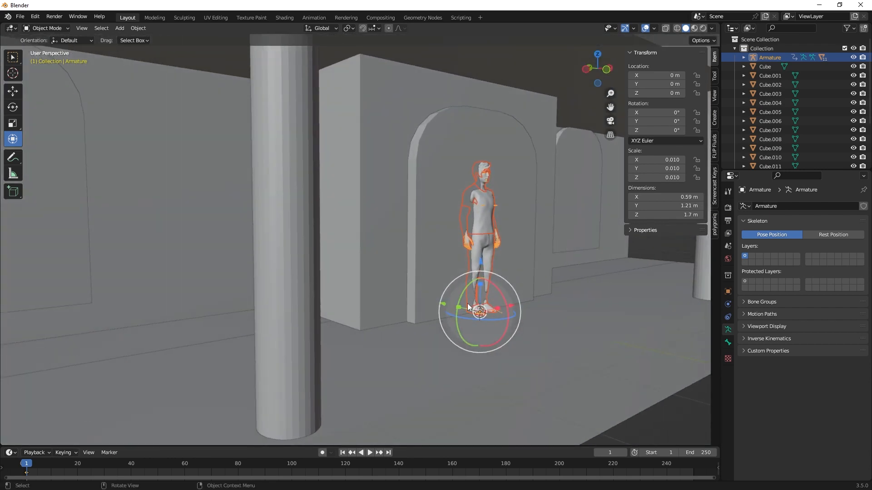
{"action": "left_click_drag", "start_coordinate": [446, 305], "coordinate": [495, 334]}
{"action": "middle_click_drag", "start_coordinate": [557, 345], "coordinate": [522, 345]}
{"action": "scroll", "coordinate": [521, 345], "scroll_direction": "down", "scroll_amount": 2}
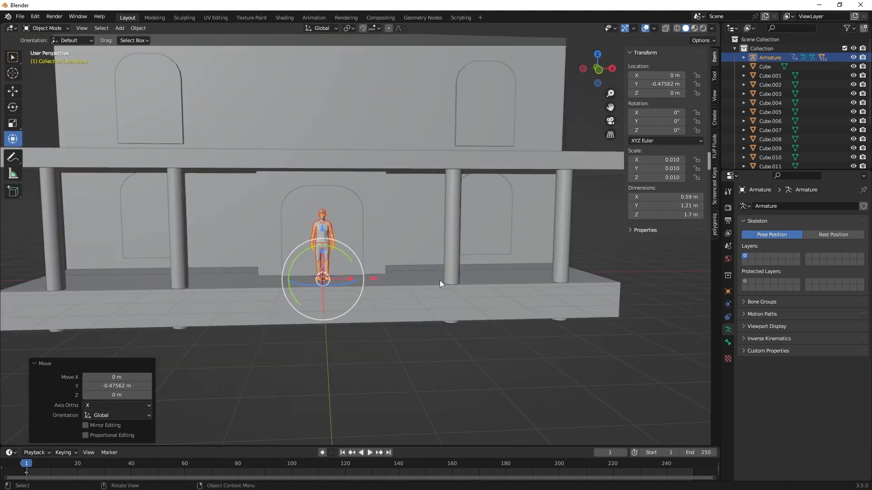
Raise the figure about 3.32 m onto the porch roof and move it about 5.38 m along X to the +X upper-floor window
{"action": "middle_click_drag", "start_coordinate": [439, 280], "coordinate": [443, 302], "text": "shift"}
{"action": "left_click_drag", "start_coordinate": [330, 251], "coordinate": [319, 122]}
{"action": "mouse_move", "coordinate": [345, 227]}
{"action": "middle_mouse_down"}
{"action": "mouse_move", "coordinate": [336, 233]}
{"action": "mouse_move", "coordinate": [328, 225]}
{"action": "middle_mouse_up"}
{"action": "middle_click_drag", "start_coordinate": [380, 245], "coordinate": [350, 247], "text": "shift"}
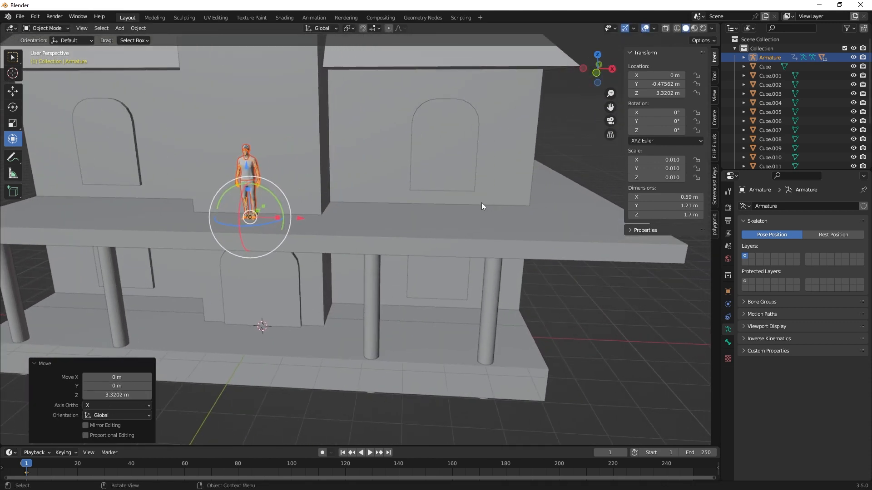
{"action": "left_click_drag", "start_coordinate": [301, 217], "coordinate": [460, 214]}
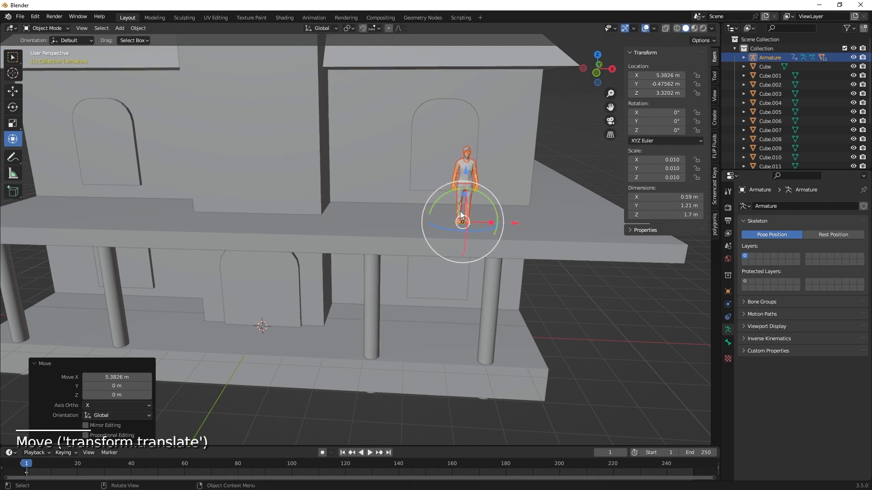
Try a copy of the +X upper-floor window on the tower, shifted about 5.12 m along negative X and 1.92 m along negative Y
{"action": "left_click", "coordinate": [428, 153]}
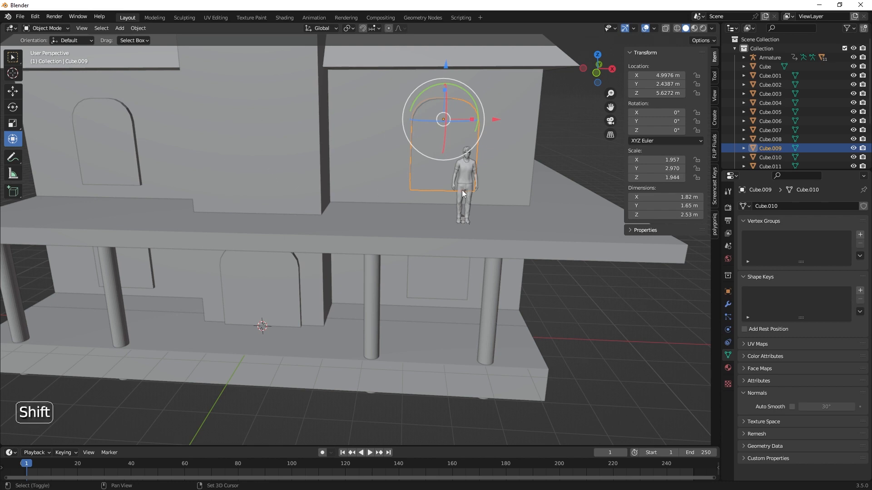
{"action": "key", "text": "shift+d"}
{"action": "key", "text": "x"}
{"action": "left_click", "coordinate": [290, 190]}
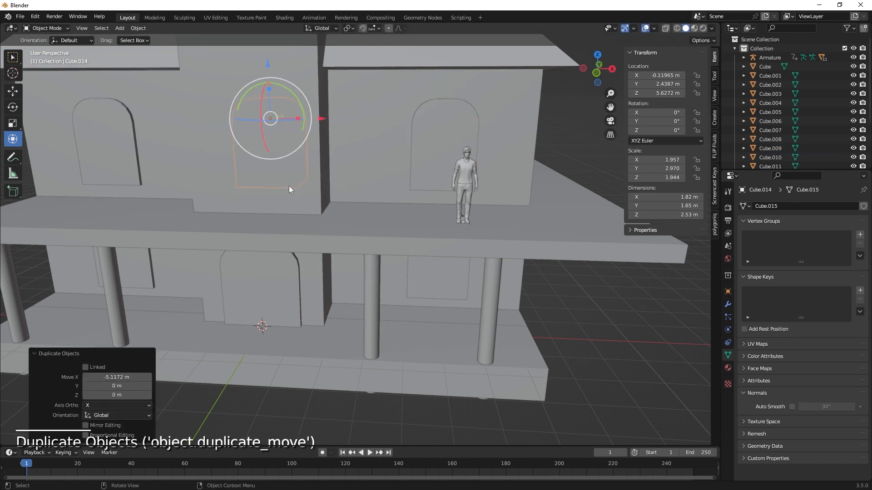
{"action": "middle_click_drag", "start_coordinate": [289, 189], "coordinate": [354, 169]}
{"action": "left_click_drag", "start_coordinate": [330, 151], "coordinate": [387, 165]}
{"action": "middle_click_drag", "start_coordinate": [387, 164], "coordinate": [364, 155]}
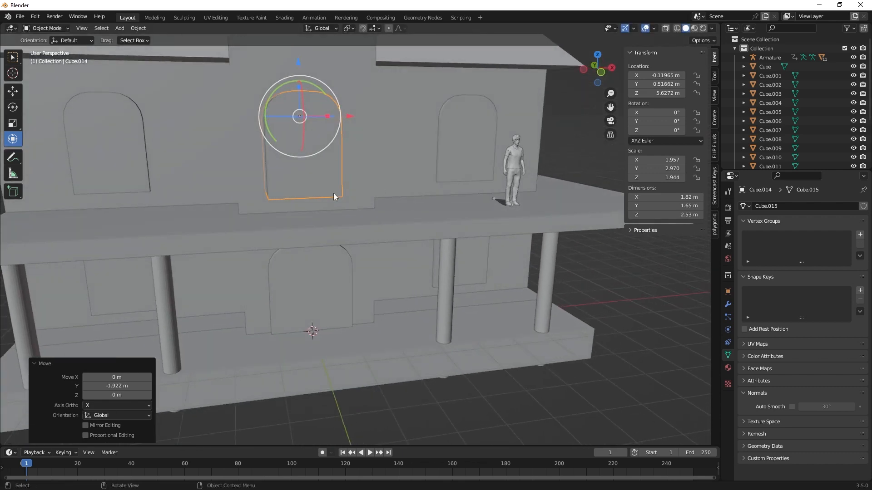
{"action": "key", "text": "Delete"}
Duplicate the entrance door about 3.27 m up in Z onto the tower's upper floor, above the porch roof
{"action": "left_click", "coordinate": [317, 270]}
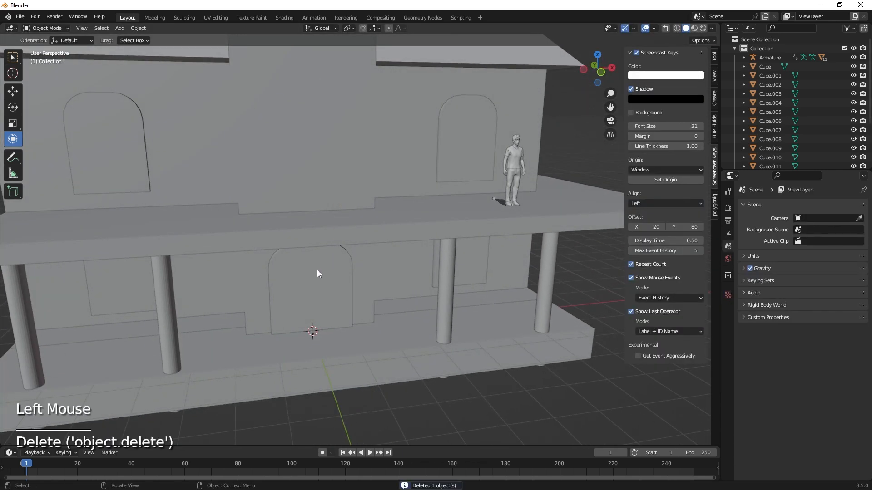
{"action": "key", "text": "shift+d"}
{"action": "key", "text": "z"}
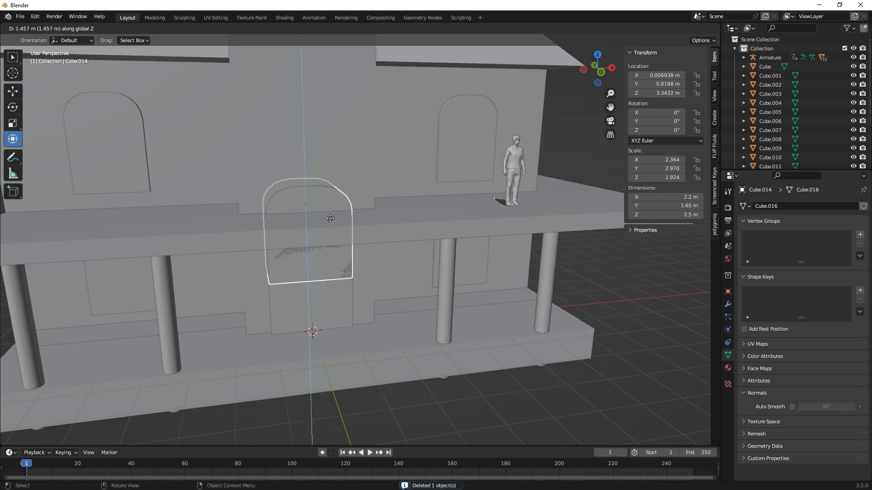
{"action": "left_click", "coordinate": [323, 158]}
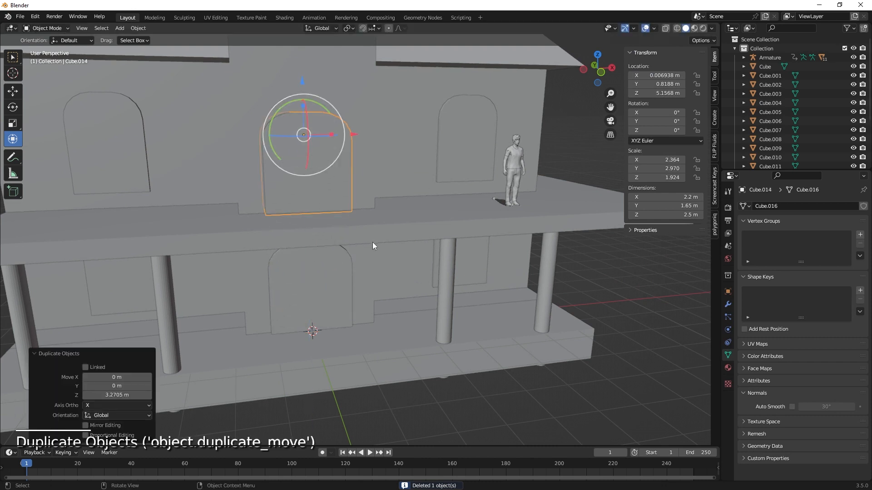
{"action": "middle_click_drag", "start_coordinate": [372, 241], "coordinate": [370, 294]}
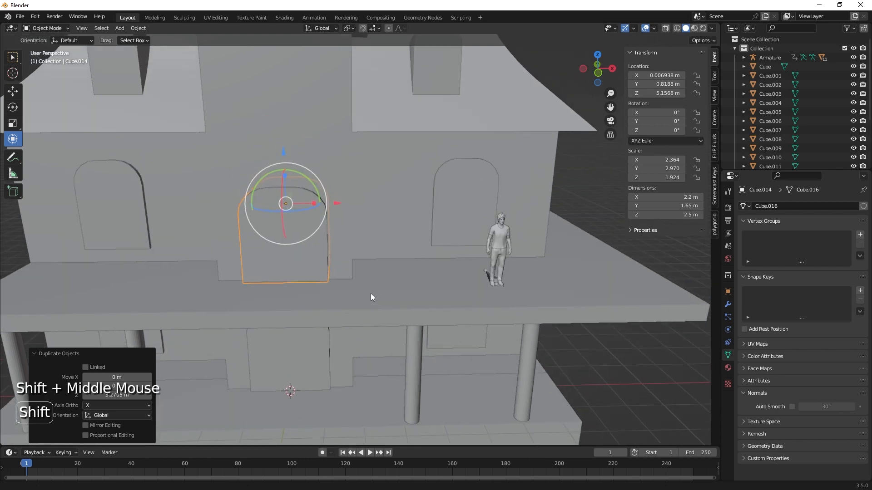
Select the figure's hierarchy and move it about 5.38 m along negative X, in front of the upper-floor tower door
{"action": "right_click", "coordinate": [769, 57]}
{"action": "left_click", "coordinate": [745, 88]}
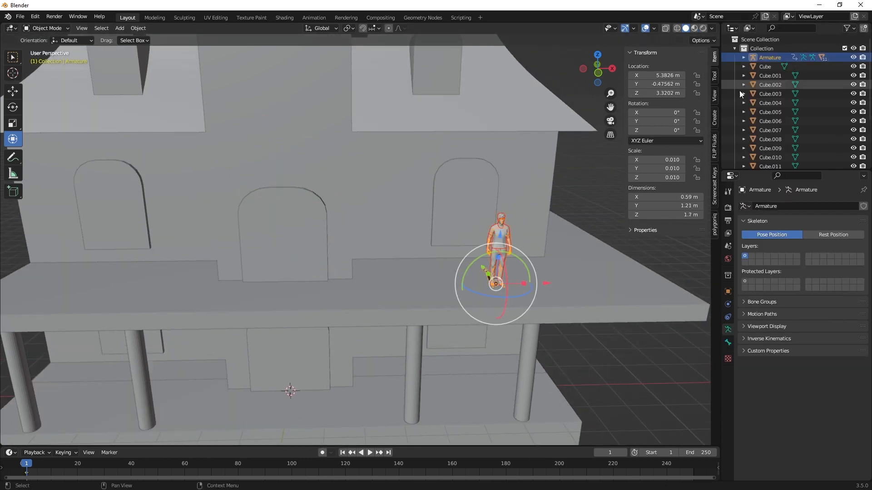
{"action": "key", "text": "g"}
{"action": "key", "text": "x"}
{"action": "left_click", "coordinate": [330, 266]}
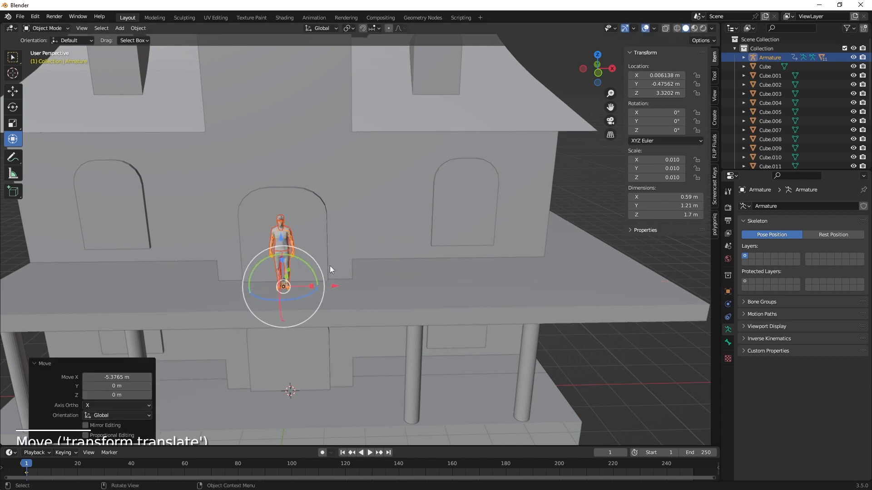
{"action": "middle_click_drag", "start_coordinate": [329, 265], "coordinate": [386, 268]}
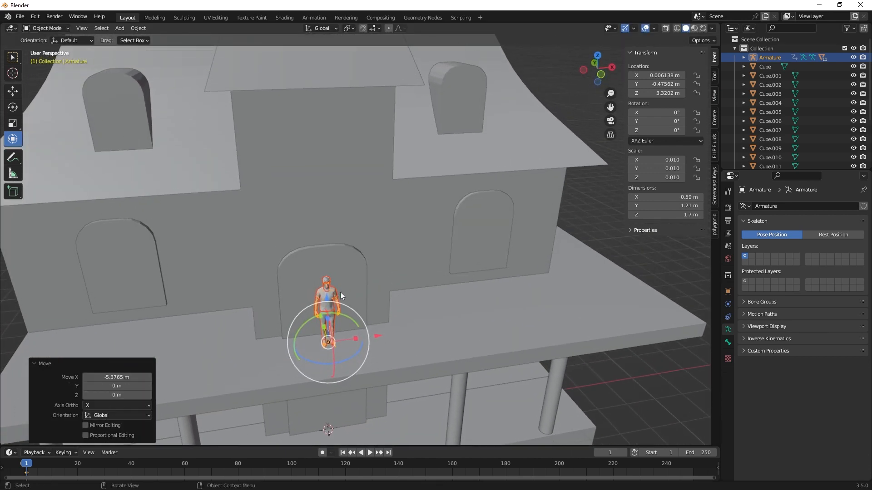
Stand the figure at the -X roof dormer at a height of about 7.02 m, and move it about 8.41 m along X to the +X dormer
{"action": "left_click_drag", "start_coordinate": [328, 298], "coordinate": [168, 180]}
{"action": "middle_click_drag", "start_coordinate": [167, 179], "coordinate": [394, 216]}
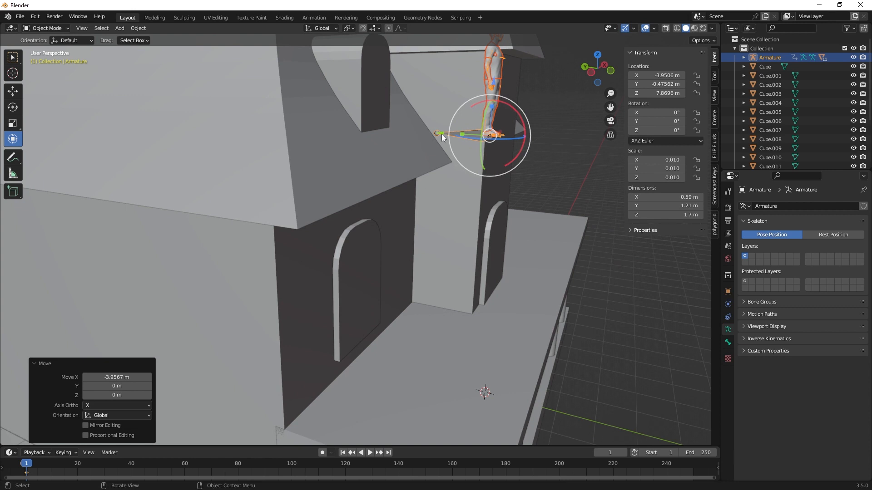
{"action": "left_click_drag", "start_coordinate": [442, 135], "coordinate": [339, 140]}
{"action": "middle_click_drag", "start_coordinate": [422, 192], "coordinate": [370, 222]}
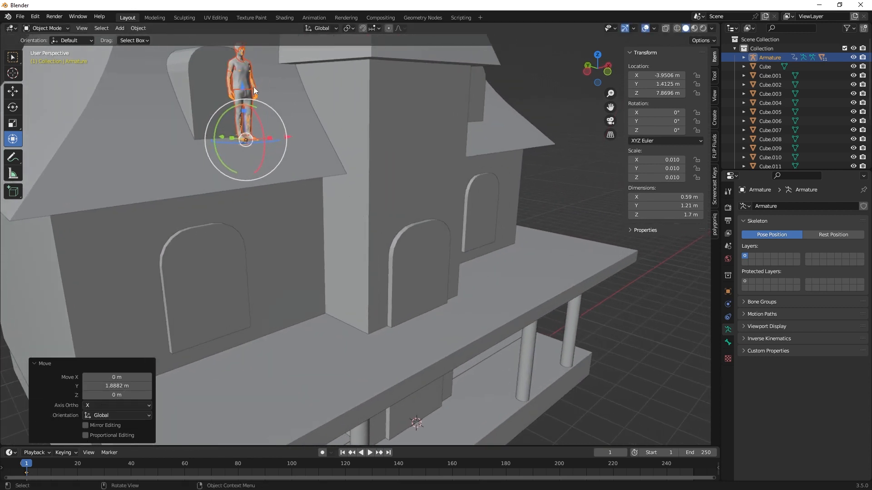
{"action": "left_click_drag", "start_coordinate": [244, 88], "coordinate": [312, 166]}
{"action": "middle_click_drag", "start_coordinate": [312, 166], "coordinate": [219, 149]}
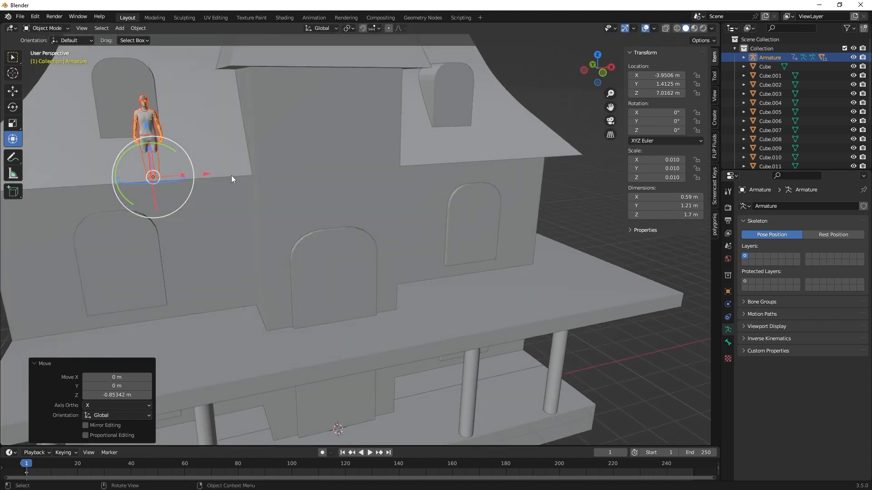
{"action": "left_click_drag", "start_coordinate": [207, 173], "coordinate": [515, 162]}
{"action": "middle_click_drag", "start_coordinate": [540, 192], "coordinate": [513, 271], "text": "shift"}
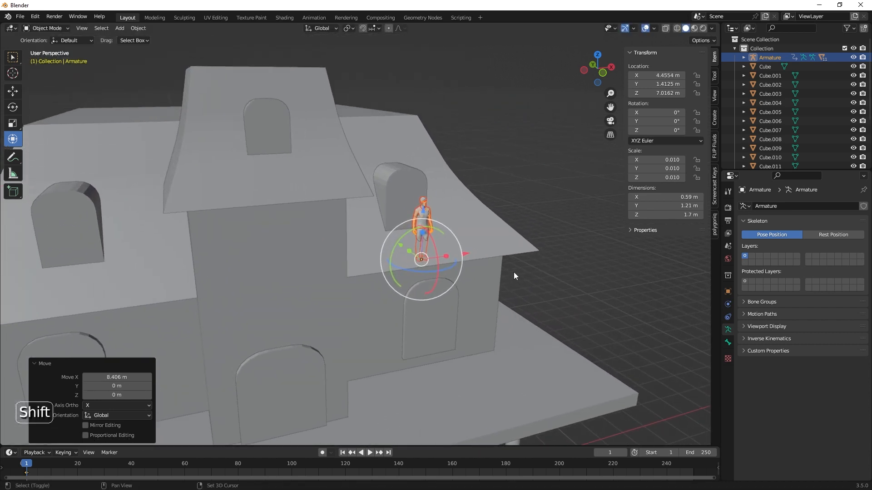
Move the figure about 4.23 m along negative X to the tower roof and raise it to a height of about 11.22 m
{"action": "left_click_drag", "start_coordinate": [429, 209], "coordinate": [297, 164]}
{"action": "middle_click_drag", "start_coordinate": [318, 182], "coordinate": [428, 208]}
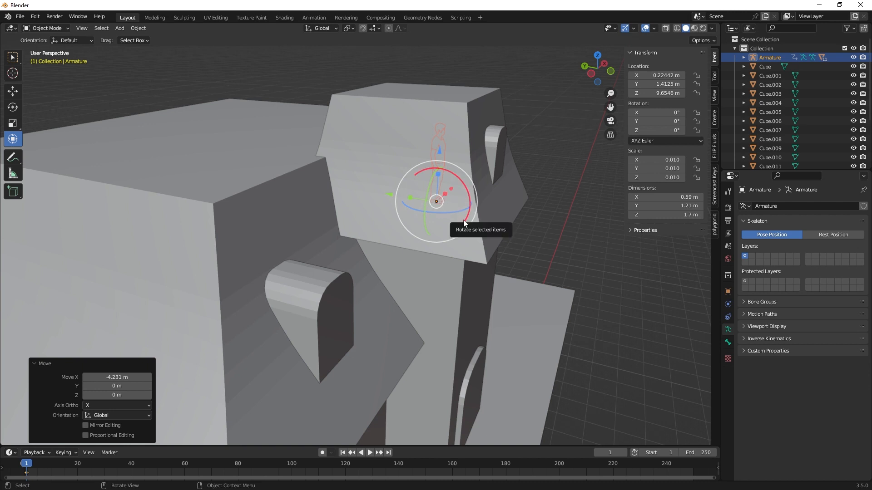
{"action": "middle_click_drag", "start_coordinate": [527, 246], "coordinate": [334, 176]}
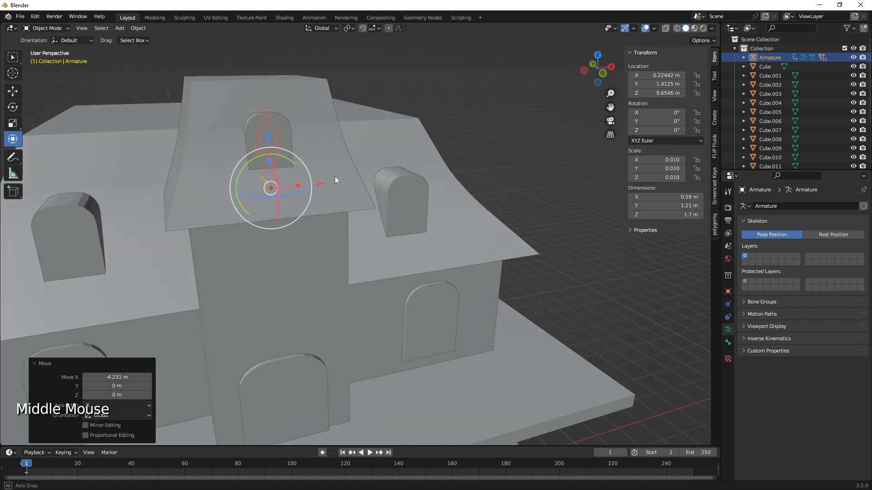
{"action": "left_click_drag", "start_coordinate": [270, 136], "coordinate": [265, 68]}
{"action": "middle_click_drag", "start_coordinate": [389, 207], "coordinate": [410, 189]}
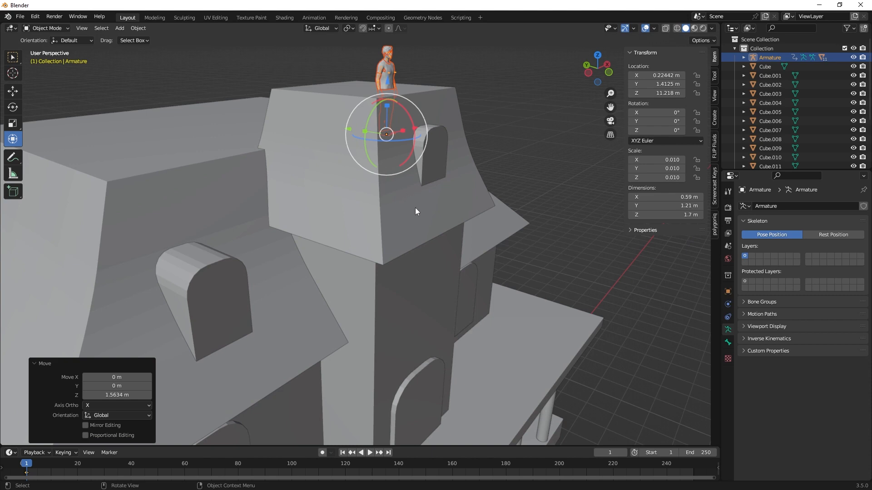
Raise the tower roof together with its arched dormer by about 1.84 m, aligning the roof's lower edge with the figure's feet in X-ray view
{"action": "left_click", "coordinate": [437, 157]}
{"action": "left_click", "coordinate": [370, 191], "text": "shift"}
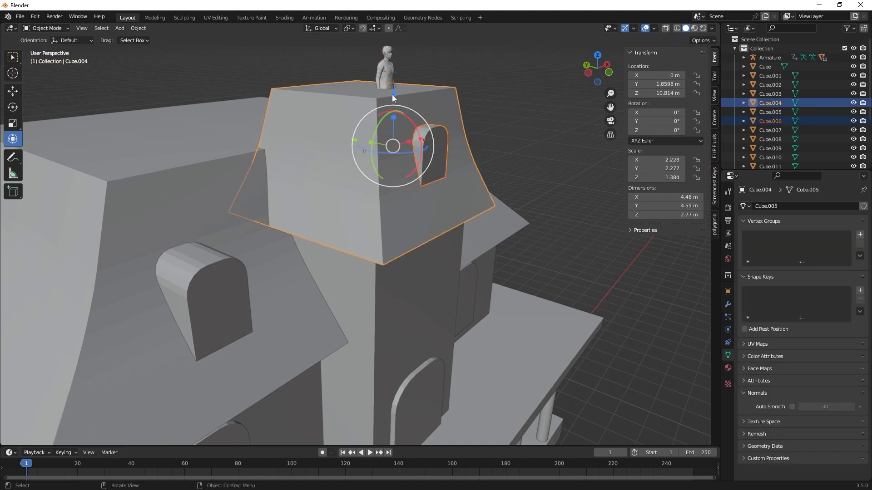
{"action": "left_click_drag", "start_coordinate": [391, 111], "coordinate": [392, 437]}
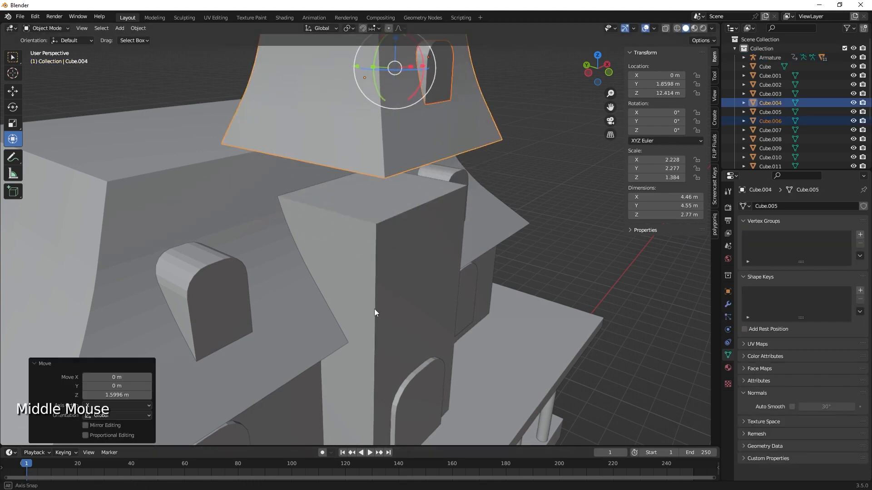
{"action": "middle_click_drag", "start_coordinate": [374, 308], "coordinate": [350, 335]}
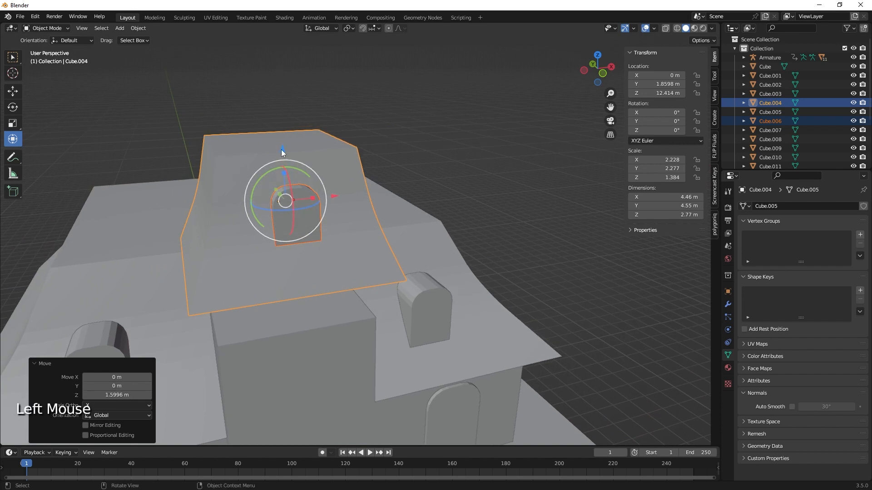
{"action": "left_click_drag", "start_coordinate": [282, 149], "coordinate": [325, 135]}
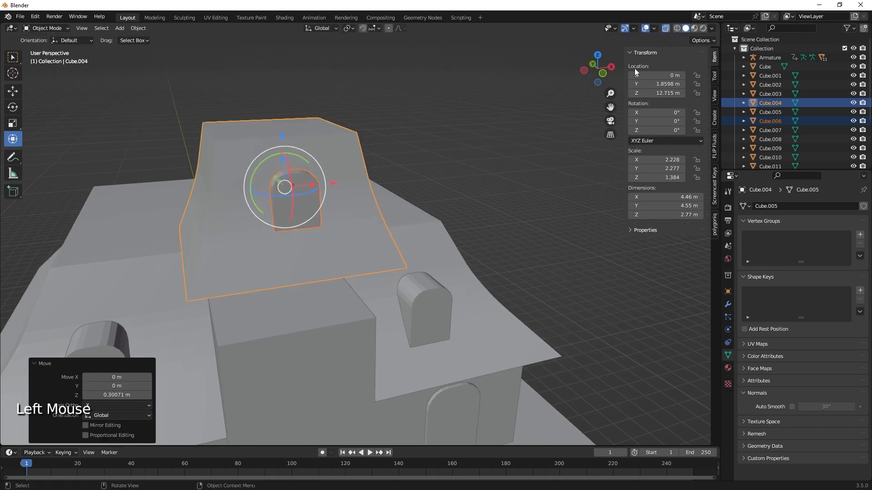
{"action": "middle_click_drag", "start_coordinate": [368, 248], "coordinate": [345, 240]}
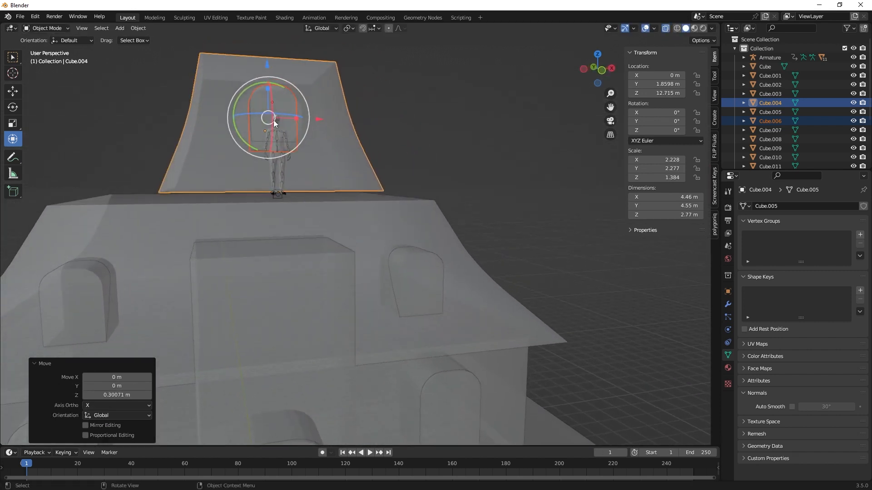
{"action": "left_click_drag", "start_coordinate": [266, 68], "coordinate": [268, 77]}
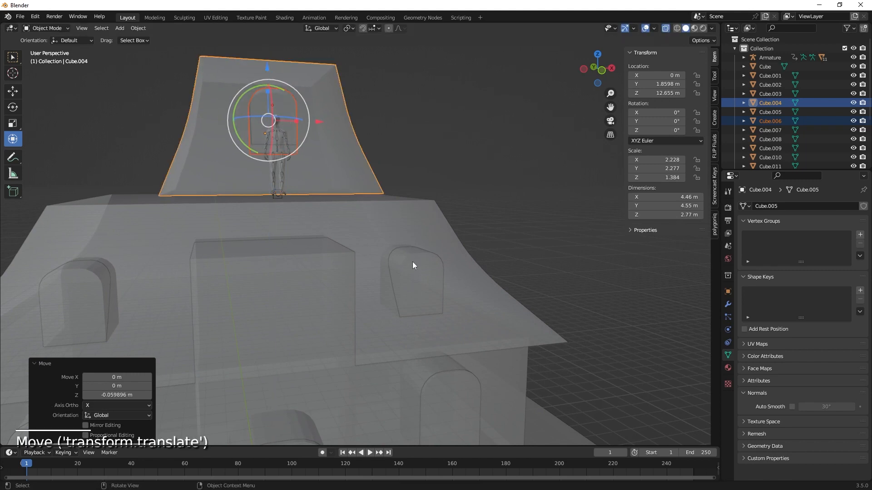
Raise the top of the tower walls to the tower roof's base, making the building body about 11.4 m high, and turn X-ray off
{"action": "left_click", "coordinate": [330, 269]}
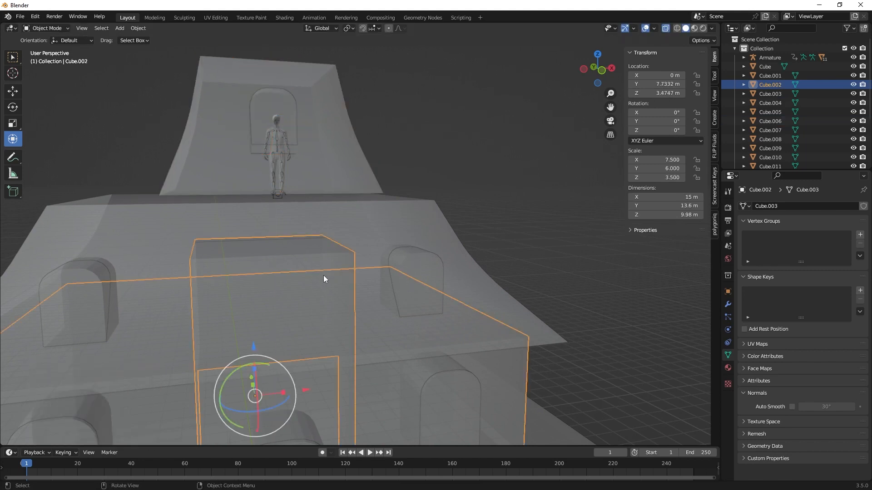
{"action": "key", "text": "Tab"}
{"action": "left_click", "coordinate": [302, 250]}
{"action": "left_click", "coordinate": [331, 249], "text": "shift"}
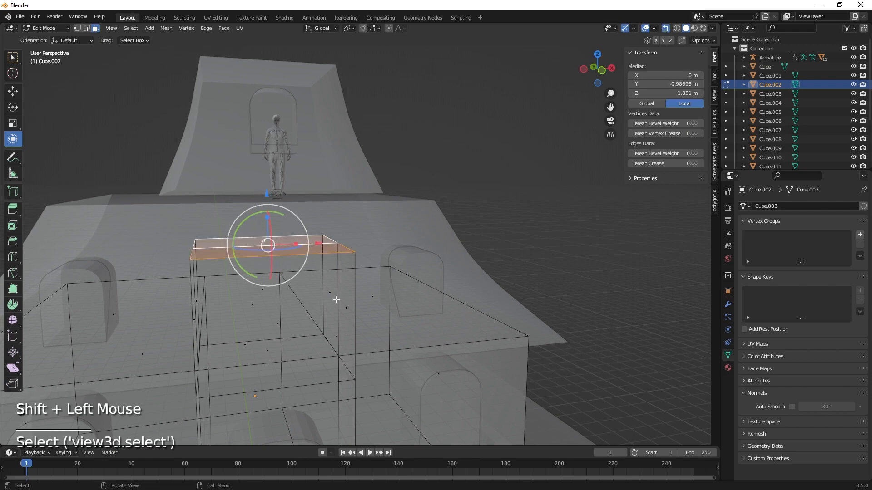
{"action": "middle_click_drag", "start_coordinate": [332, 248], "coordinate": [415, 255]}
{"action": "left_click_drag", "start_coordinate": [422, 220], "coordinate": [435, 138]}
{"action": "key", "text": "Tab"}
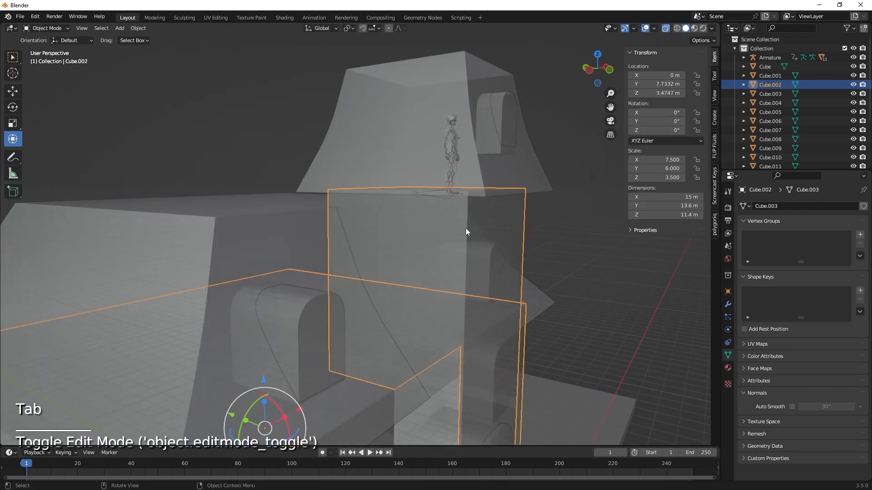
{"action": "mouse_move", "coordinate": [465, 228]}
{"action": "middle_mouse_down"}
{"action": "mouse_move", "coordinate": [399, 240]}
{"action": "mouse_move", "coordinate": [468, 241]}
{"action": "middle_mouse_up"}
{"action": "left_click", "coordinate": [667, 28]}
{"action": "scroll", "coordinate": [465, 277], "scroll_direction": "down", "scroll_amount": 3}
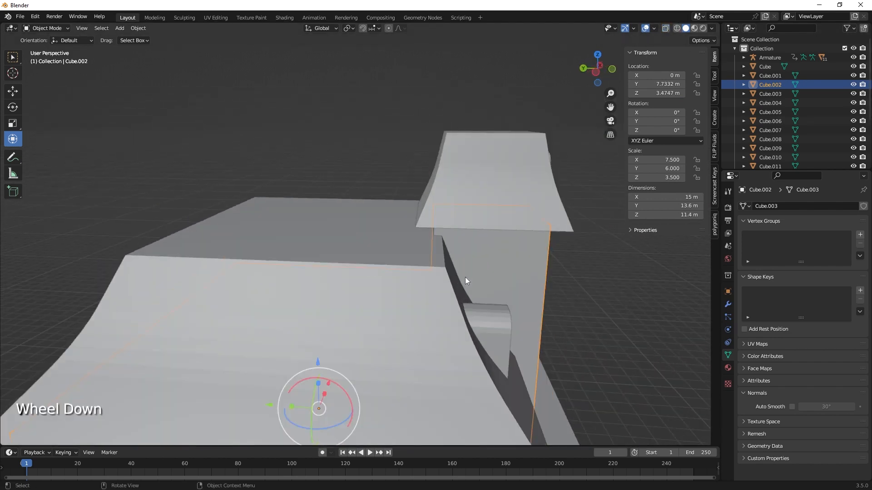
Duplicate the upper-floor arched window on the -X side, raise the copy about 4.29 m and move it about 4.48 m along X
{"action": "middle_click_drag", "start_coordinate": [465, 277], "coordinate": [372, 263]}
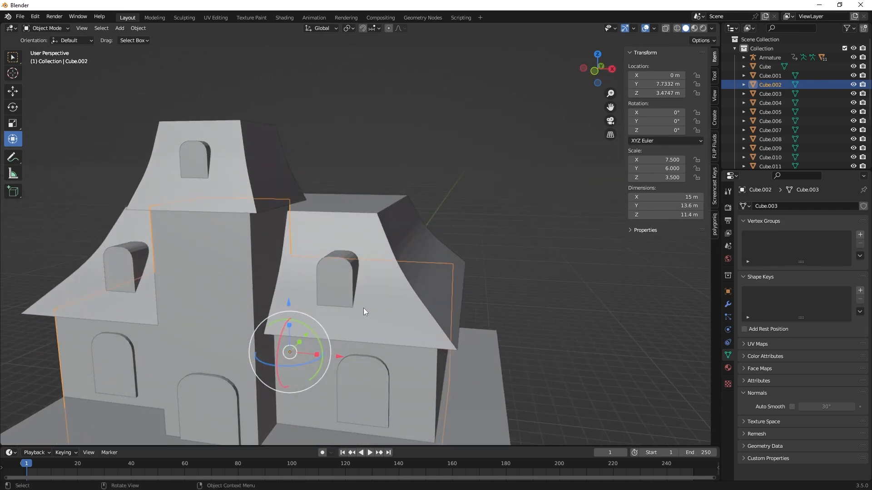
{"action": "middle_click_drag", "start_coordinate": [369, 312], "coordinate": [375, 273], "text": "shift"}
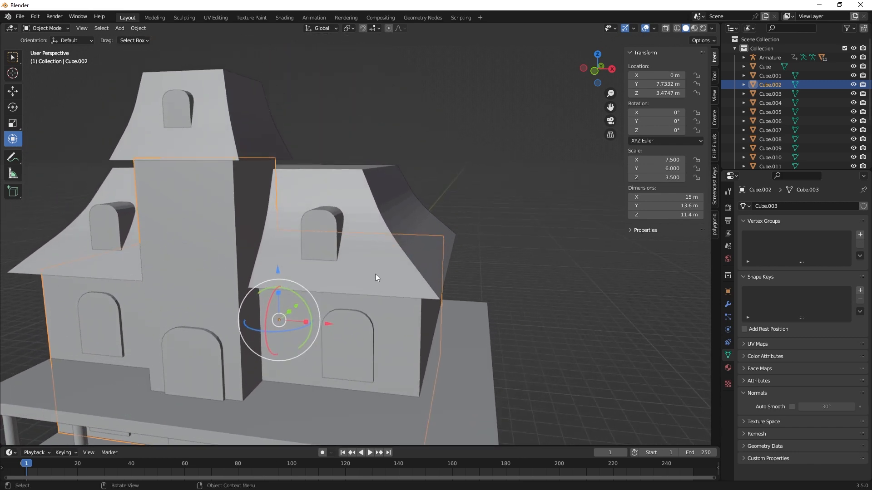
{"action": "scroll", "coordinate": [375, 274], "scroll_direction": "down", "scroll_amount": 2}
{"action": "middle_click_drag", "start_coordinate": [339, 184], "coordinate": [412, 248]}
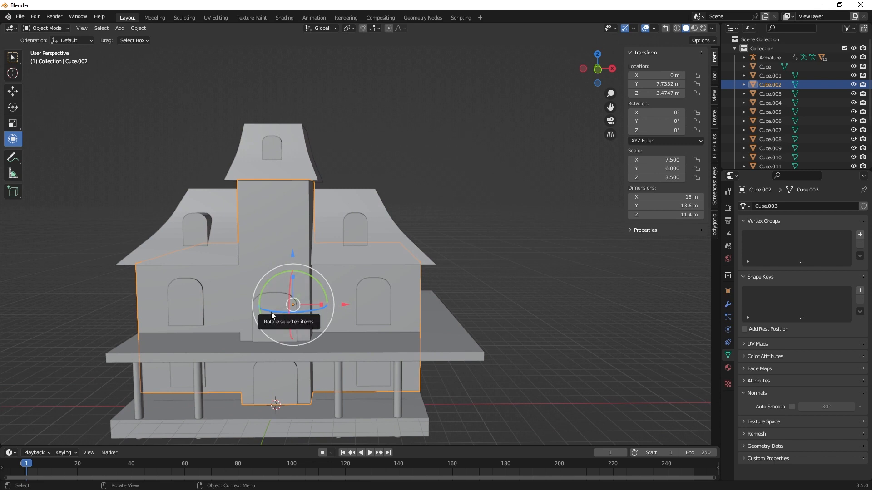
{"action": "left_click", "coordinate": [186, 303]}
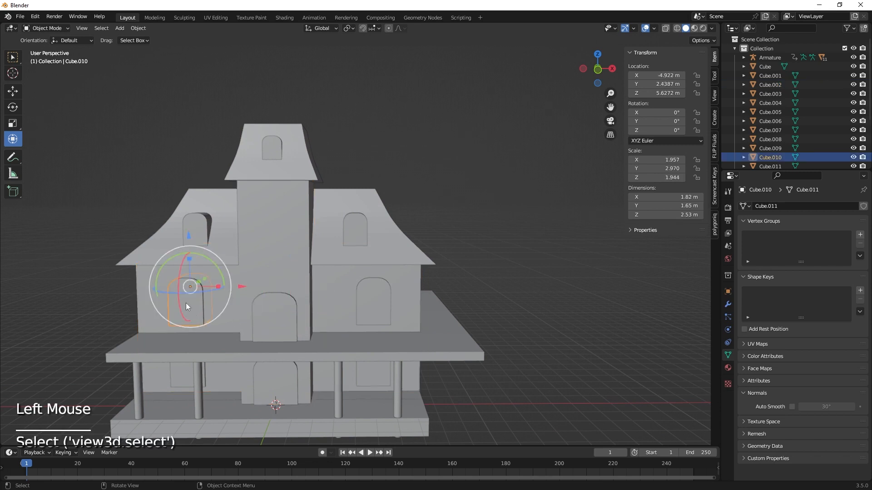
{"action": "key", "text": "shift"}
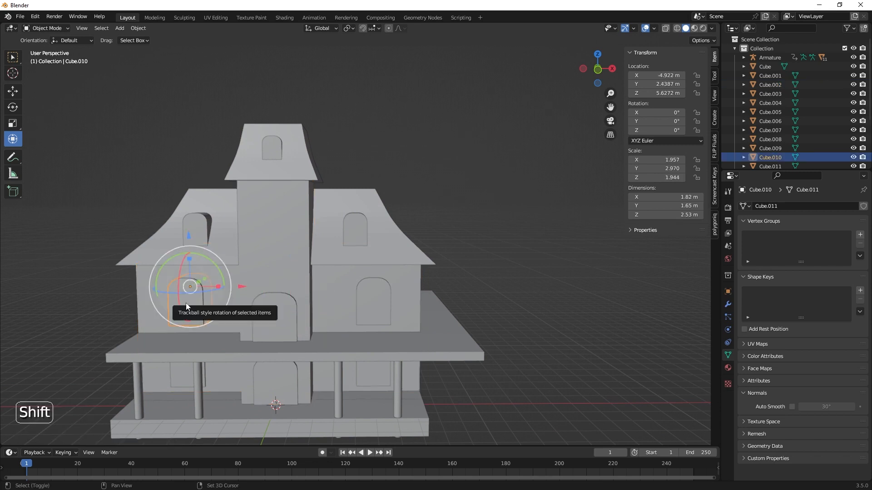
{"action": "key", "text": "shift+d"}
{"action": "key", "text": "z"}
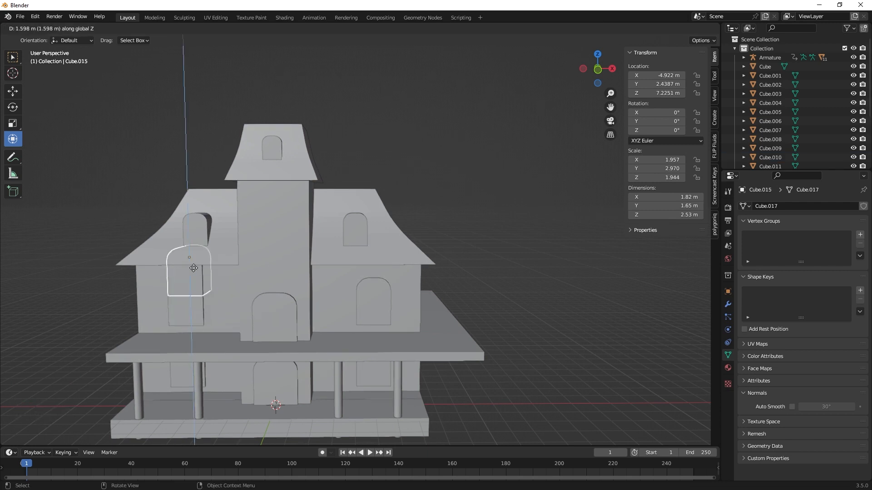
{"action": "left_click", "coordinate": [238, 217]}
{"action": "left_click_drag", "start_coordinate": [238, 214], "coordinate": [325, 285]}
Bring the window copy out to the tower's front face, about 1.91 m along negative Y, and centre it by moving about 0.52 m along X
{"action": "middle_click_drag", "start_coordinate": [325, 287], "coordinate": [366, 304]}
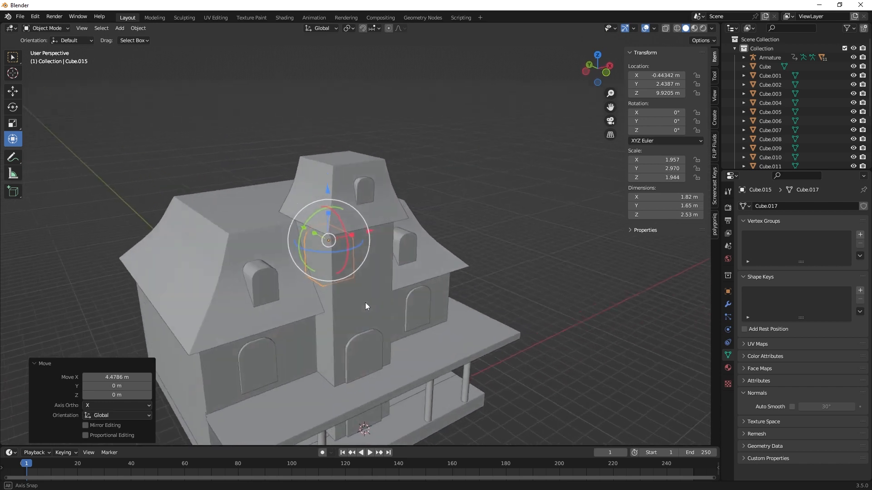
{"action": "left_click_drag", "start_coordinate": [312, 225], "coordinate": [332, 249]}
{"action": "middle_click_drag", "start_coordinate": [332, 249], "coordinate": [317, 215]}
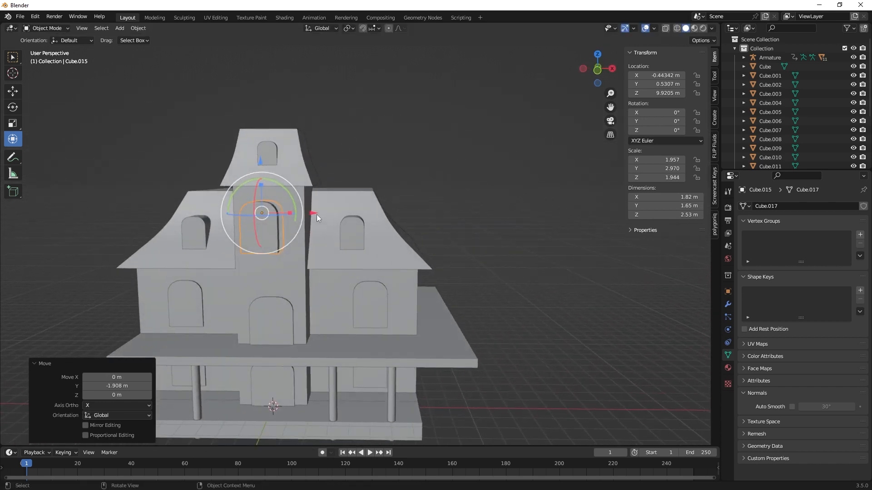
{"action": "left_click_drag", "start_coordinate": [313, 214], "coordinate": [328, 219]}
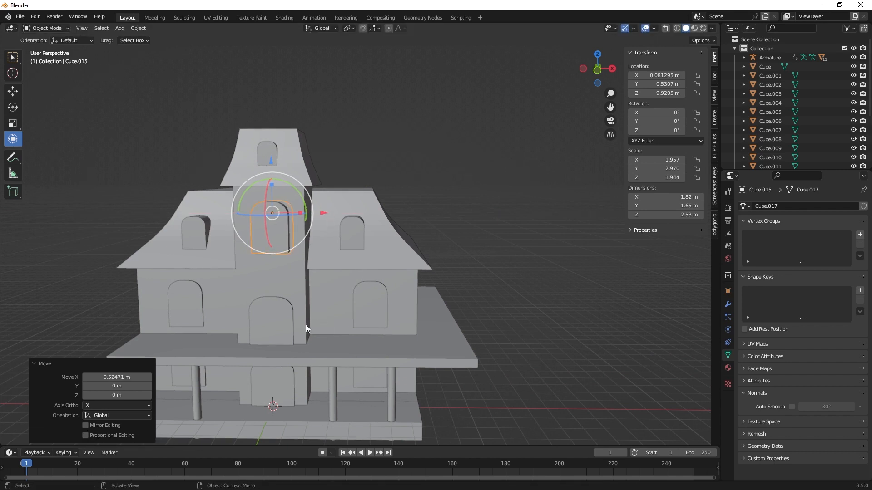
Add a cube below the new tower window at a height of about 7.63 m, shaped into a slab about 0.47 m thick and 2.85 m wide
{"action": "key", "text": "shift+a"}
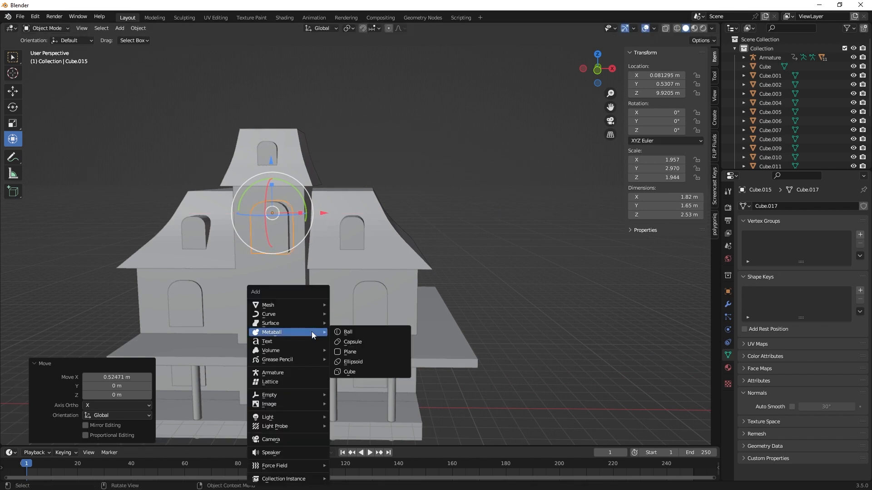
{"action": "mouse_move", "coordinate": [293, 304]}
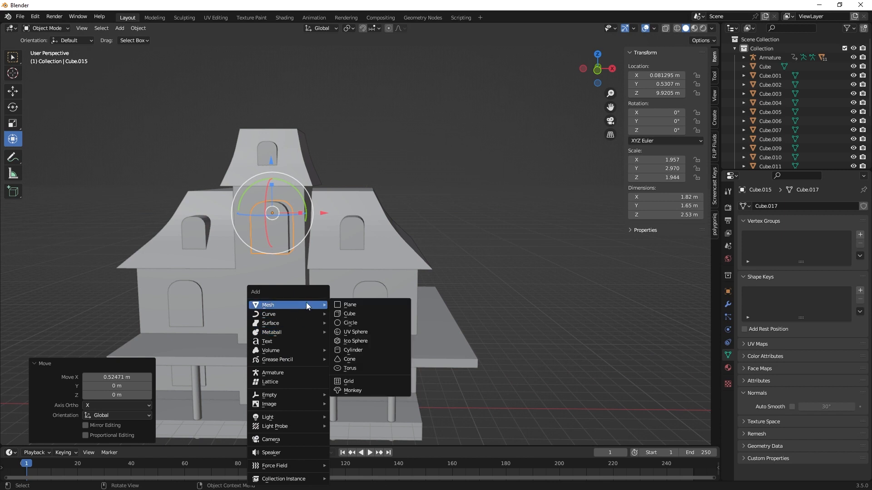
{"action": "left_click", "coordinate": [353, 319]}
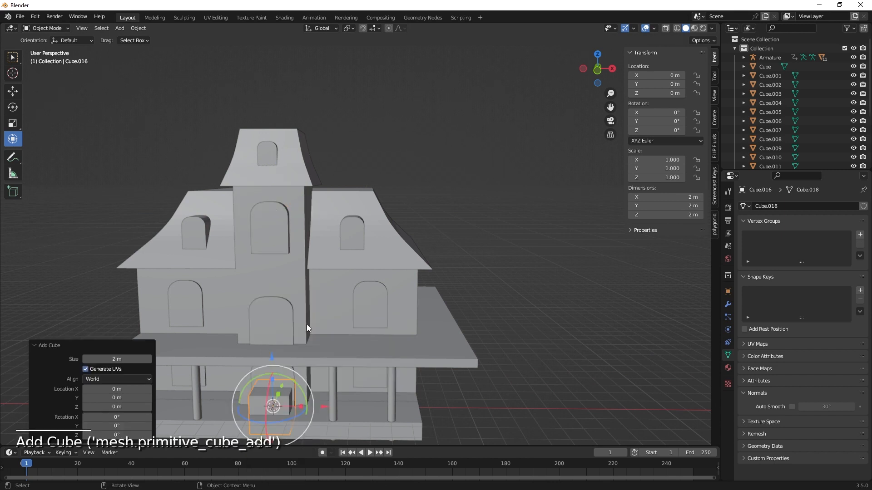
{"action": "middle_click_drag", "start_coordinate": [307, 325], "coordinate": [329, 355]}
{"action": "left_click_drag", "start_coordinate": [326, 221], "coordinate": [326, 209]}
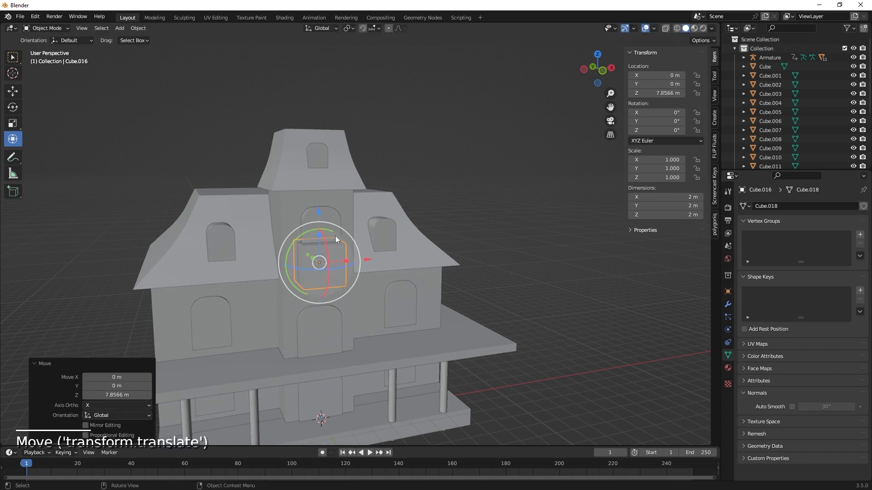
{"action": "left_click_drag", "start_coordinate": [318, 241], "coordinate": [319, 261]}
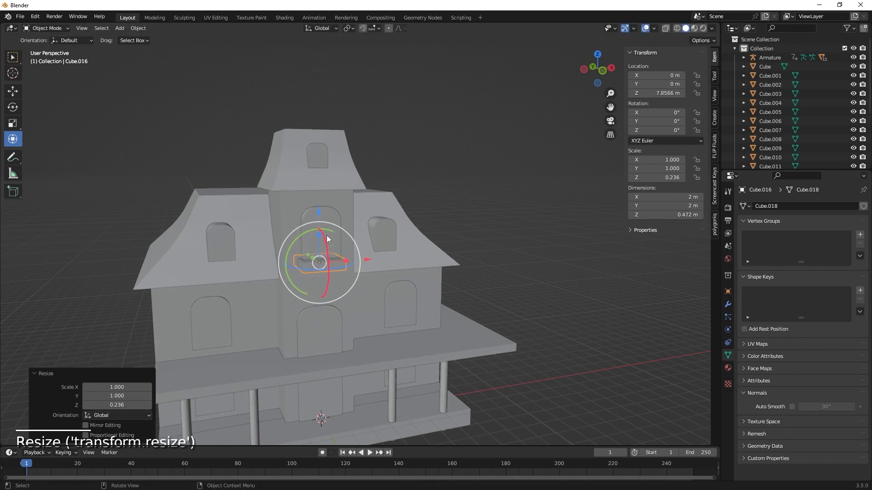
{"action": "left_click_drag", "start_coordinate": [320, 213], "coordinate": [322, 218]}
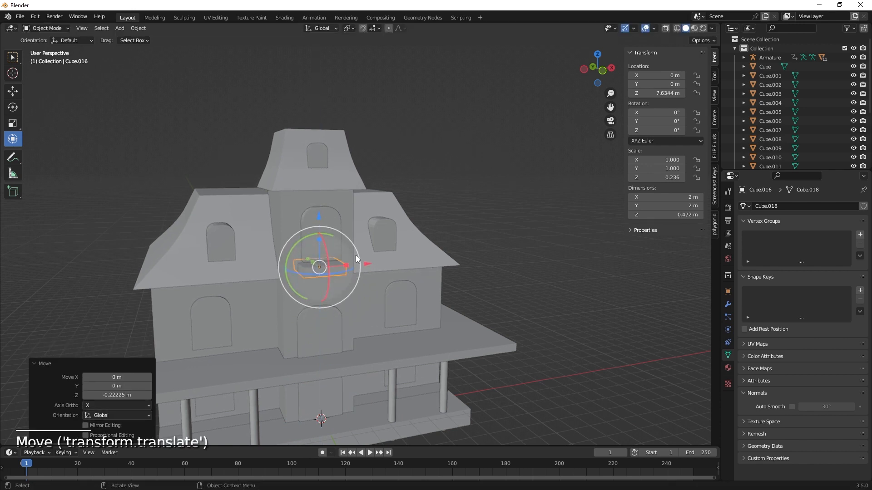
{"action": "middle_click_drag", "start_coordinate": [356, 255], "coordinate": [336, 273]}
{"action": "left_click", "coordinate": [312, 274]}
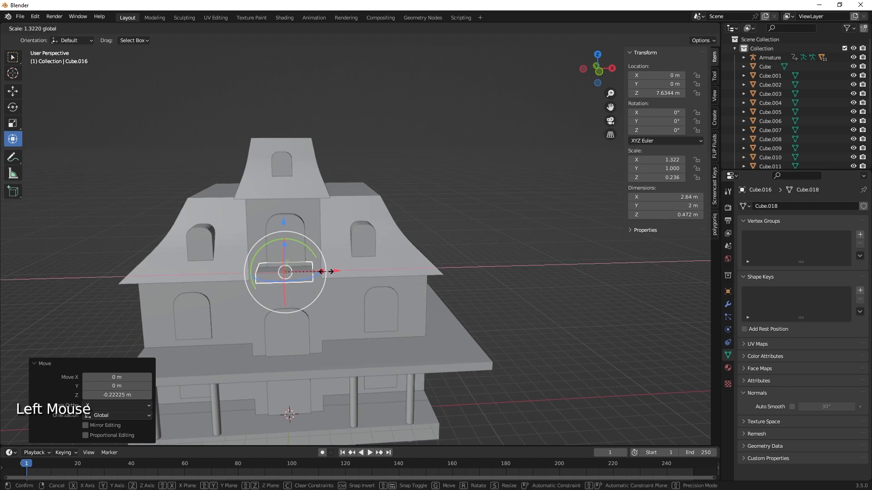
{"action": "left_click", "coordinate": [313, 212]}
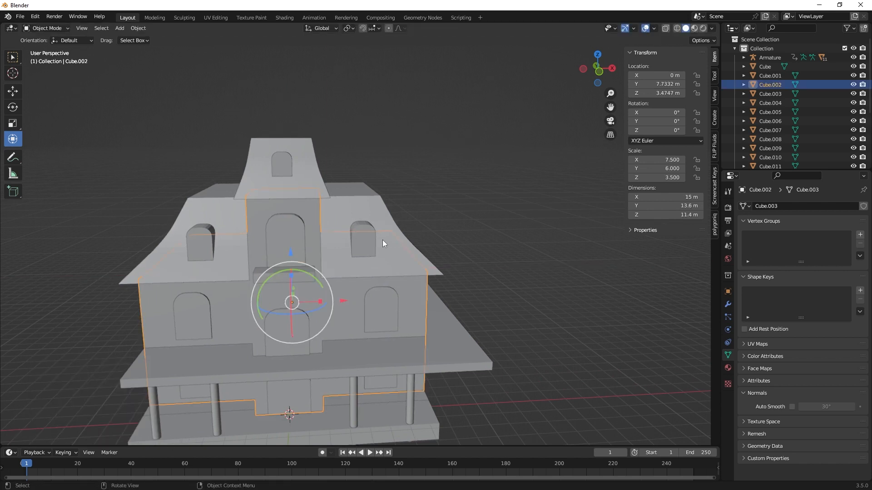
{"action": "left_click_drag", "start_coordinate": [322, 307], "coordinate": [334, 307]}
{"action": "key", "text": "ctrl+z"}
Widen the slab along X to about 3.47 m and move it about 0.38 m along negative Y so it projects from the tower
{"action": "left_click", "coordinate": [313, 277]}
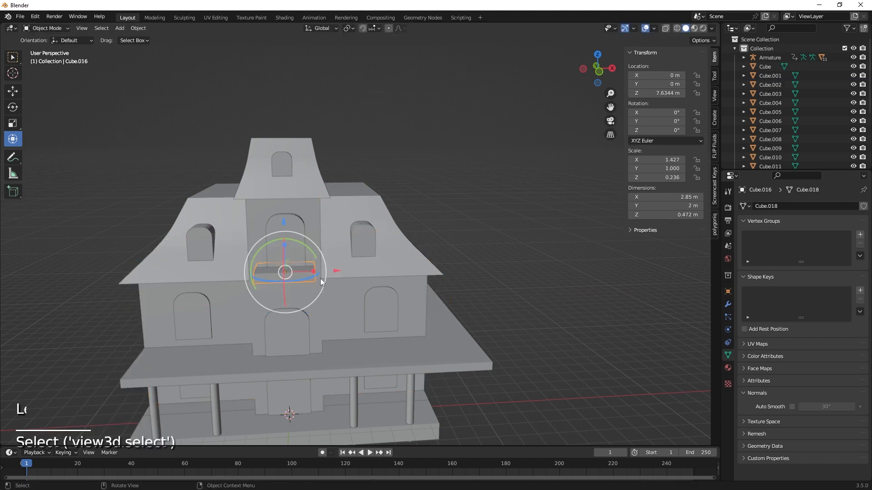
{"action": "left_click_drag", "start_coordinate": [319, 272], "coordinate": [323, 271]}
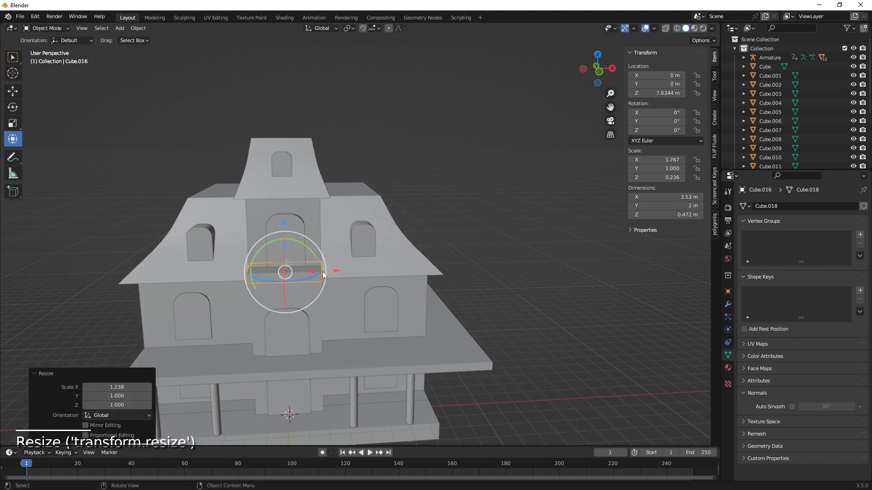
{"action": "middle_click_drag", "start_coordinate": [322, 271], "coordinate": [378, 301]}
{"action": "left_click_drag", "start_coordinate": [353, 285], "coordinate": [366, 293]}
{"action": "middle_click_drag", "start_coordinate": [366, 293], "coordinate": [350, 326]}
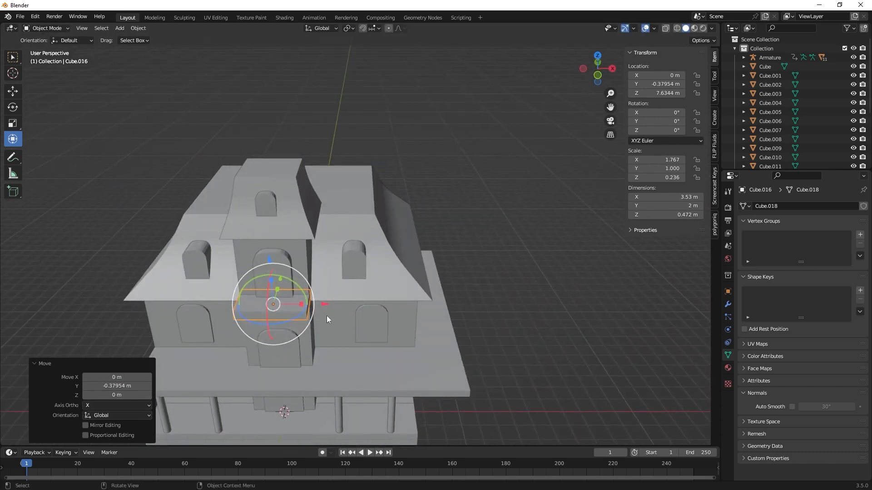
{"action": "scroll", "coordinate": [321, 338], "scroll_direction": "up", "scroll_amount": 2}
{"action": "middle_click_drag", "start_coordinate": [310, 354], "coordinate": [357, 337], "text": "shift"}
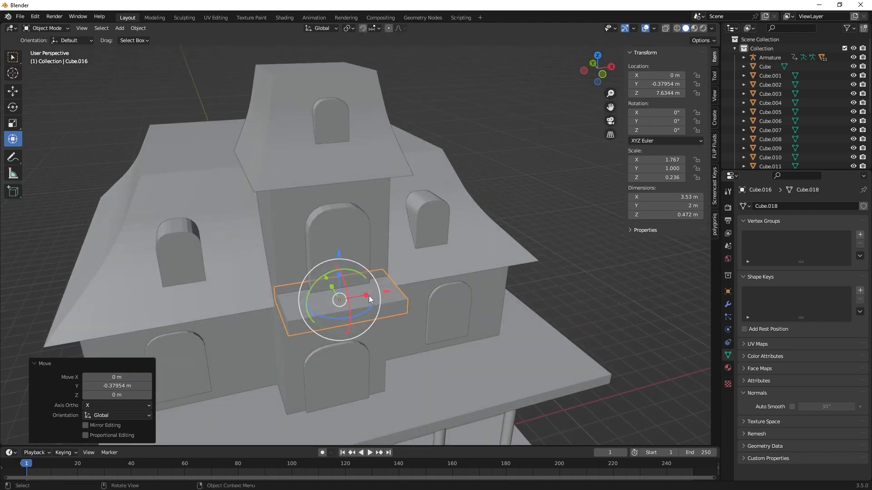
{"action": "left_click_drag", "start_coordinate": [368, 295], "coordinate": [361, 295]}
{"action": "middle_click_drag", "start_coordinate": [391, 318], "coordinate": [380, 298]}
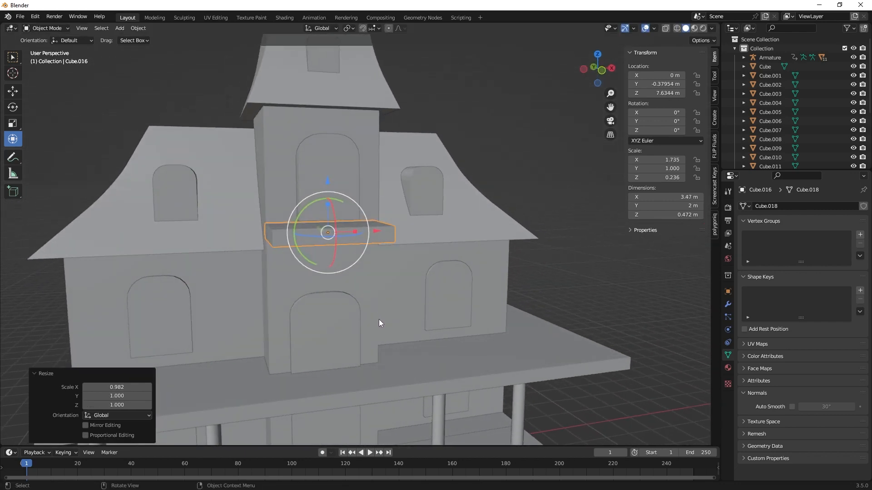
Select the human figure's hierarchy and move it about 2.72 m along negative Y, in front of the tower roof
{"action": "scroll", "coordinate": [380, 320], "scroll_direction": "down", "scroll_amount": 2}
{"action": "right_click", "coordinate": [769, 57]}
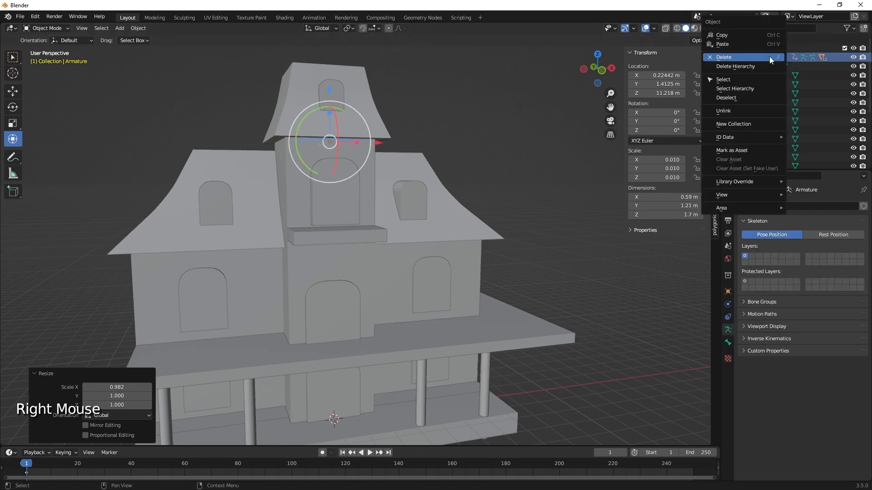
{"action": "left_click", "coordinate": [742, 89]}
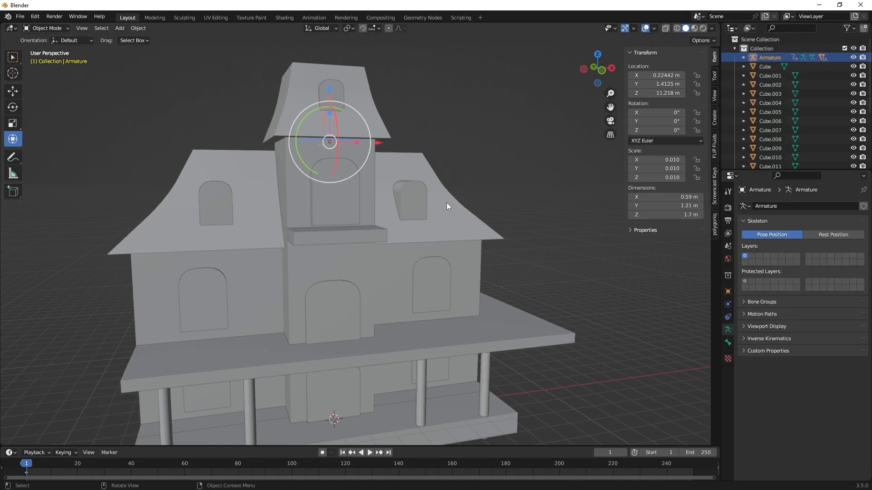
{"action": "middle_click_drag", "start_coordinate": [446, 203], "coordinate": [459, 217]}
{"action": "left_click_drag", "start_coordinate": [353, 166], "coordinate": [409, 190]}
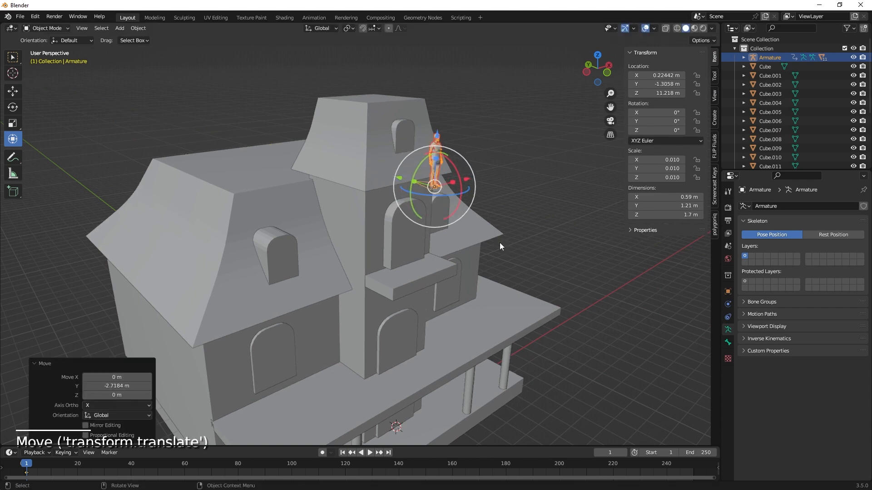
Add a ground plane scaled to about 38 m square and lower it about 0.82 m to the base of the porch
{"action": "middle_click_drag", "start_coordinate": [500, 242], "coordinate": [486, 253]}
{"action": "scroll", "coordinate": [465, 250], "scroll_direction": "down", "scroll_amount": 2}
{"action": "middle_click_drag", "start_coordinate": [415, 255], "coordinate": [590, 237]}
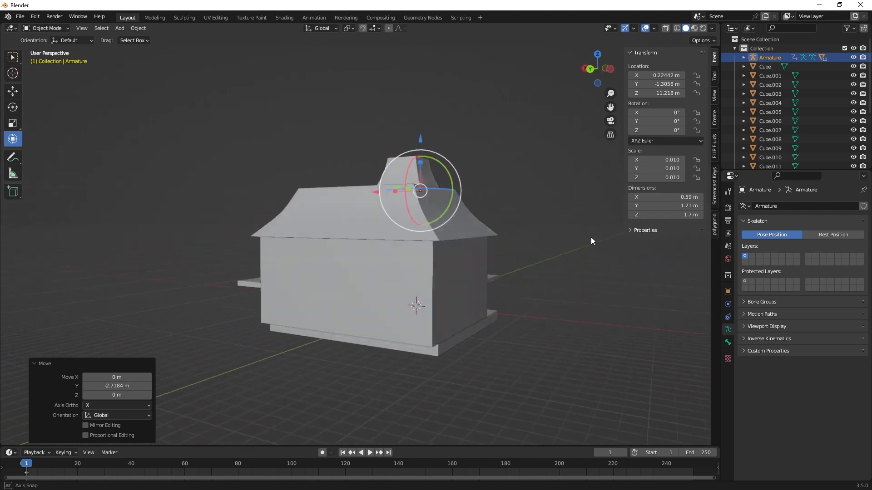
{"action": "middle_click_drag", "start_coordinate": [359, 301], "coordinate": [486, 341]}
{"action": "key", "text": "shift+a"}
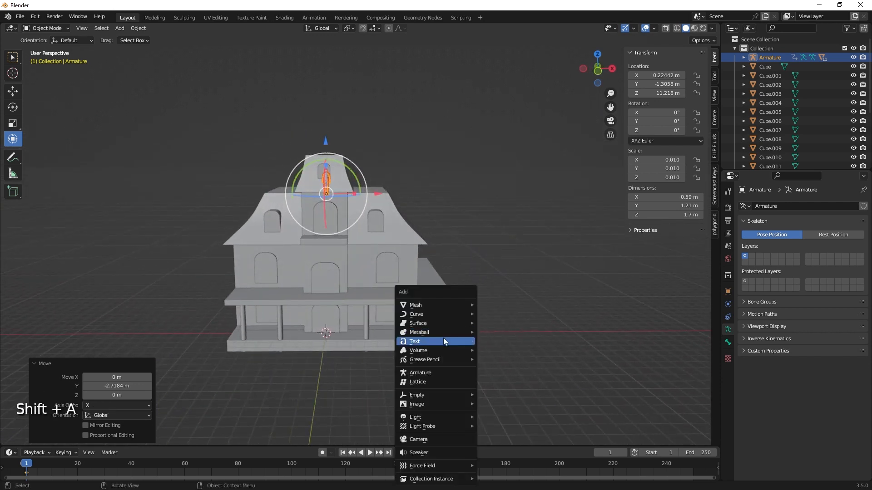
{"action": "mouse_move", "coordinate": [442, 306]}
{"action": "left_click", "coordinate": [485, 303]}
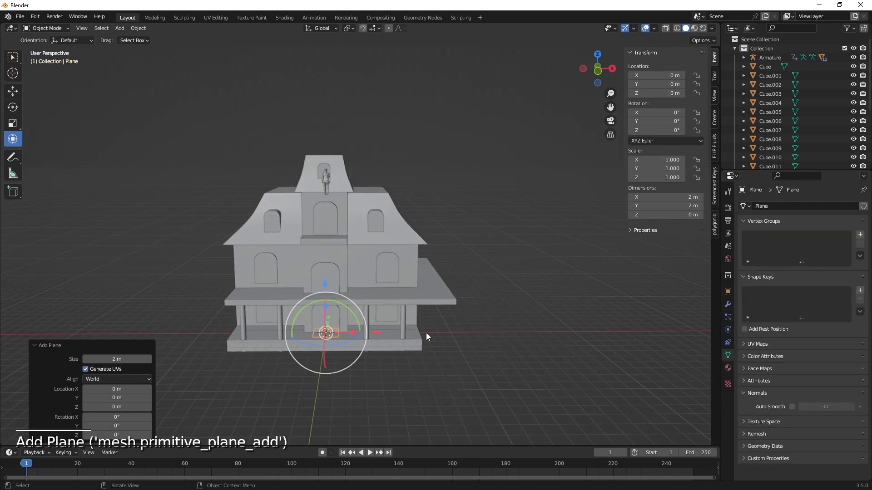
{"action": "key", "text": "s"}
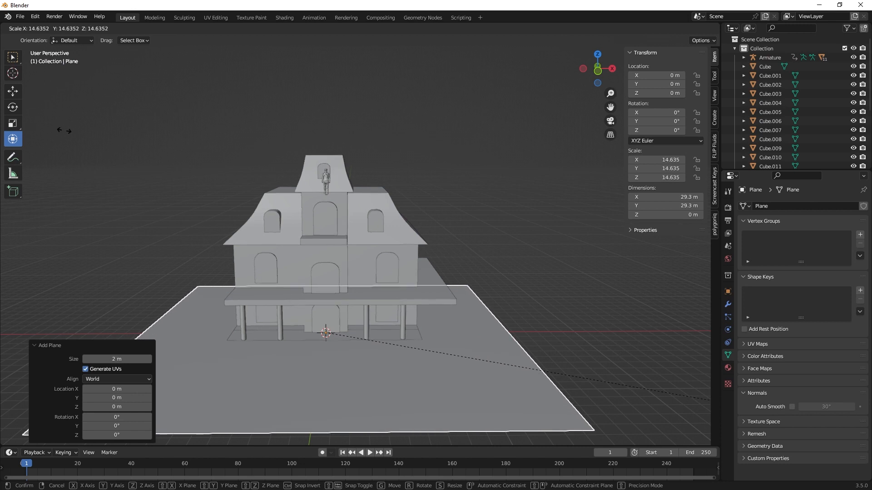
{"action": "left_click", "coordinate": [399, 274]}
{"action": "middle_click_drag", "start_coordinate": [408, 315], "coordinate": [339, 282]}
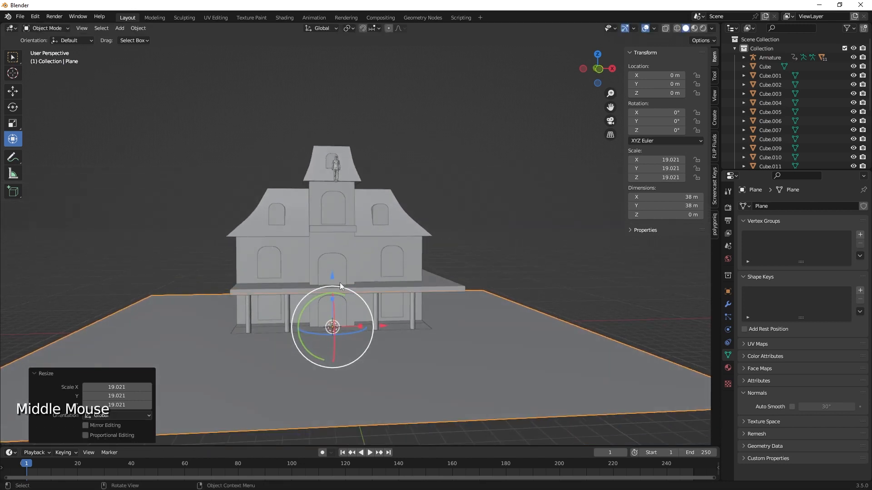
{"action": "left_click_drag", "start_coordinate": [332, 282], "coordinate": [331, 288]}
{"action": "middle_click_drag", "start_coordinate": [331, 290], "coordinate": [437, 292]}
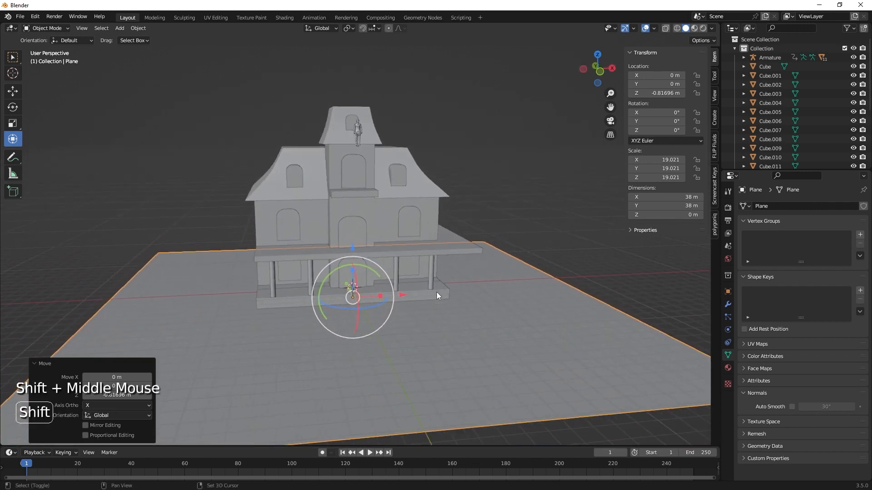
Select the human figure's hierarchy and move it about 11.02 m down along Z to the porch in front of the entrance
{"action": "right_click", "coordinate": [767, 59]}
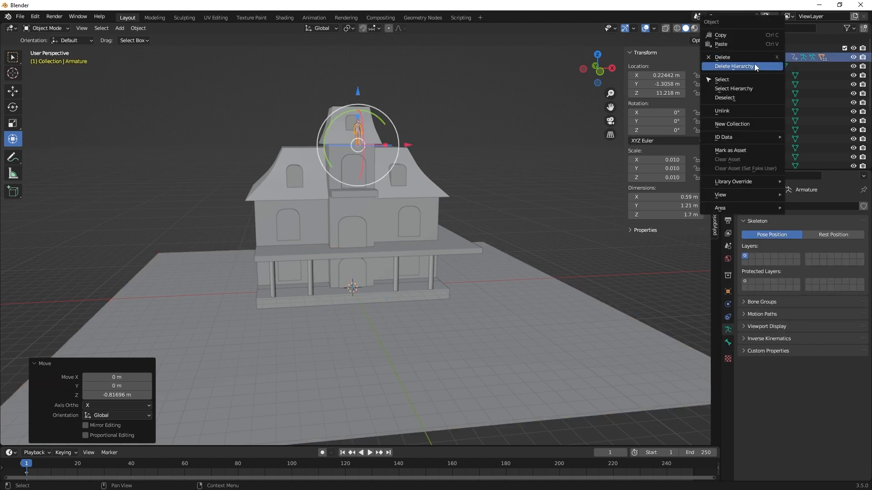
{"action": "left_click", "coordinate": [734, 89]}
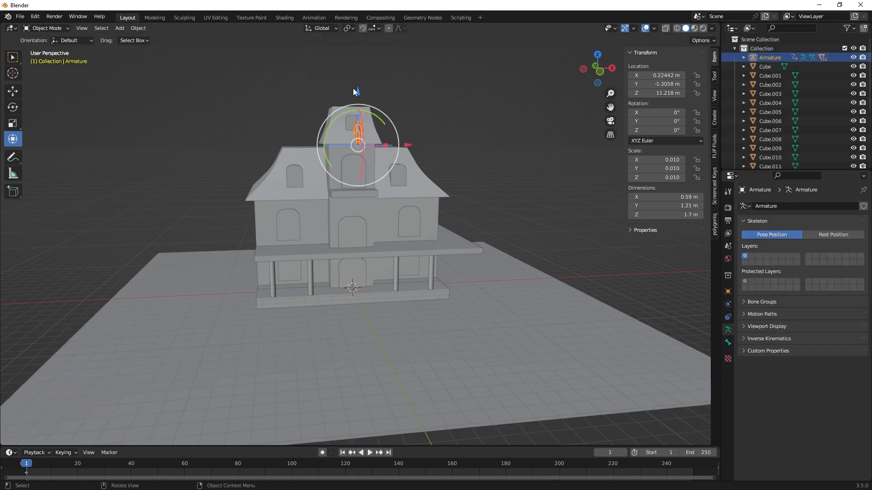
{"action": "left_click_drag", "start_coordinate": [356, 89], "coordinate": [365, 236]}
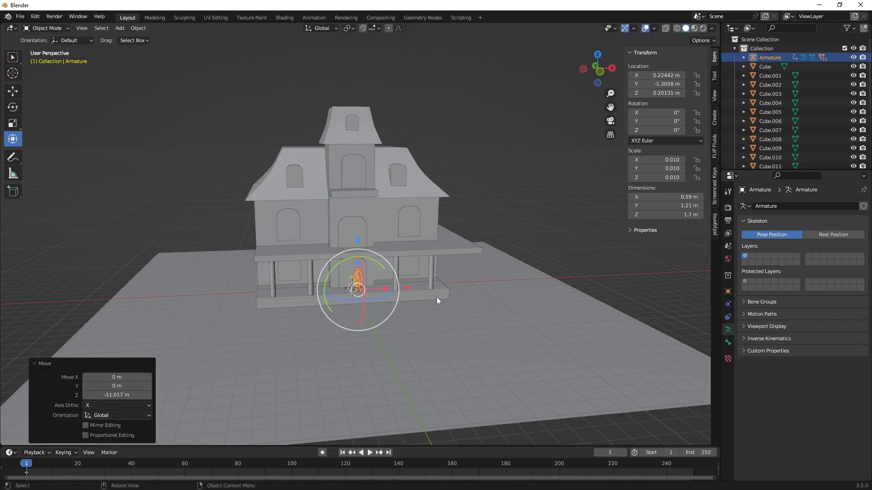
{"action": "mouse_move", "coordinate": [437, 297]}
{"action": "middle_mouse_down"}
{"action": "mouse_move", "coordinate": [413, 306]}
{"action": "mouse_move", "coordinate": [432, 302]}
{"action": "middle_mouse_up"}
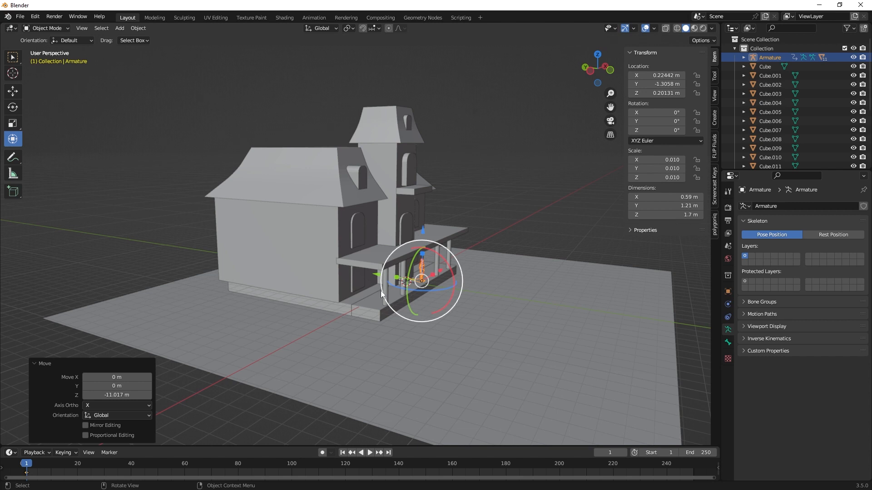
{"action": "mouse_move", "coordinate": [353, 331]}
{"action": "middle_mouse_down"}
{"action": "mouse_move", "coordinate": [383, 323]}
{"action": "mouse_move", "coordinate": [369, 327]}
{"action": "middle_mouse_up"}
Duplicate the main house body and move the copy about 12.89 m down along Z, well below the ground plane
{"action": "left_click", "coordinate": [367, 296]}
{"action": "middle_click_drag", "start_coordinate": [367, 296], "coordinate": [317, 307]}
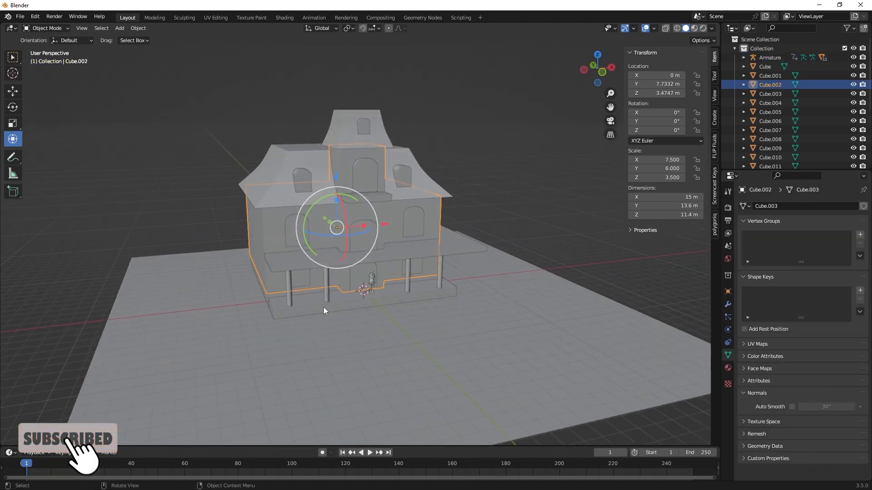
{"action": "middle_click_drag", "start_coordinate": [326, 318], "coordinate": [357, 319]}
{"action": "key", "text": "shift"}
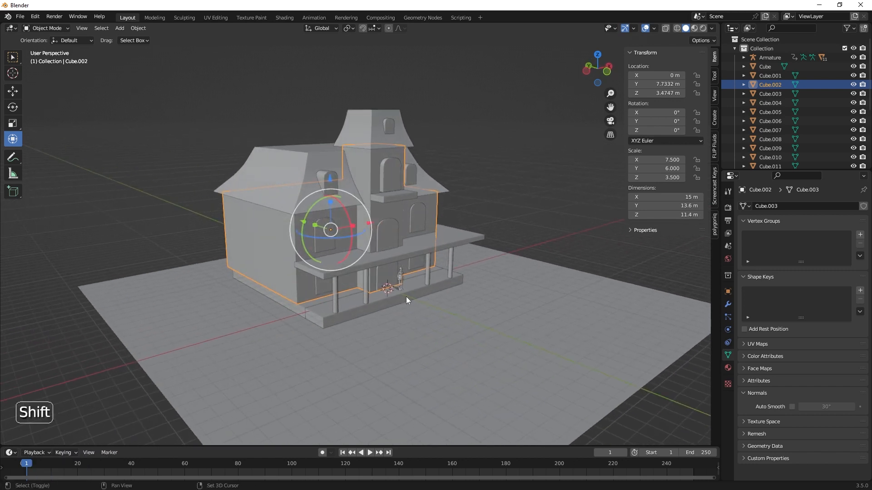
{"action": "key", "text": "shift+d"}
{"action": "key", "text": "z"}
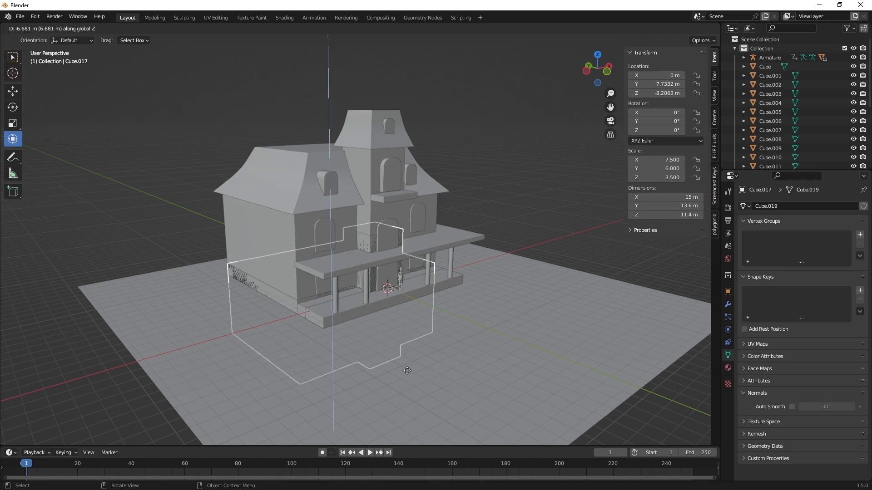
{"action": "left_click", "coordinate": [407, 423]}
Edit the duplicated body's mesh, lowering the top of its tower section to the level of the main block's top
{"action": "middle_click_drag", "start_coordinate": [406, 424], "coordinate": [412, 369]}
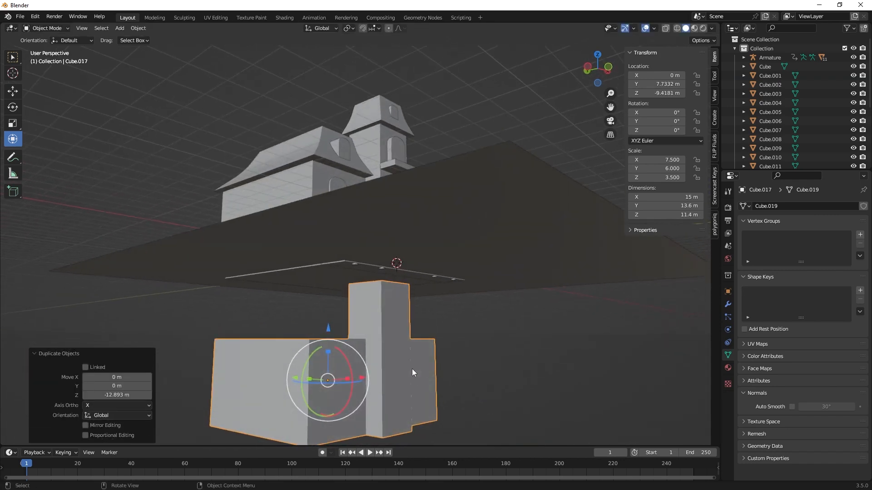
{"action": "left_click", "coordinate": [391, 320]}
{"action": "key", "text": "Tab"}
{"action": "middle_click_drag", "start_coordinate": [391, 319], "coordinate": [384, 290]}
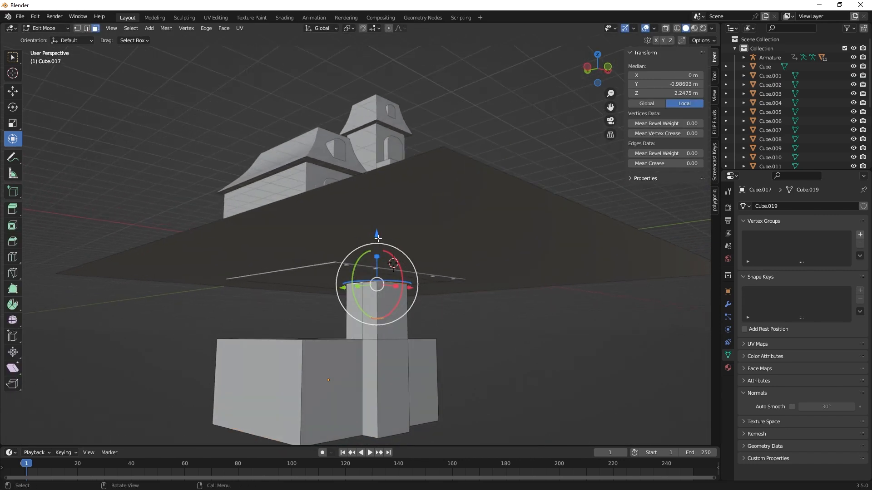
{"action": "left_click_drag", "start_coordinate": [374, 237], "coordinate": [378, 299]}
{"action": "left_click", "coordinate": [393, 413]}
{"action": "middle_click_drag", "start_coordinate": [394, 413], "coordinate": [361, 385]}
{"action": "left_click_drag", "start_coordinate": [361, 385], "coordinate": [344, 381]}
Delete the leftover tower faces lying on top of the duplicated block
{"action": "left_click", "coordinate": [414, 351]}
{"action": "left_click", "coordinate": [397, 345]}
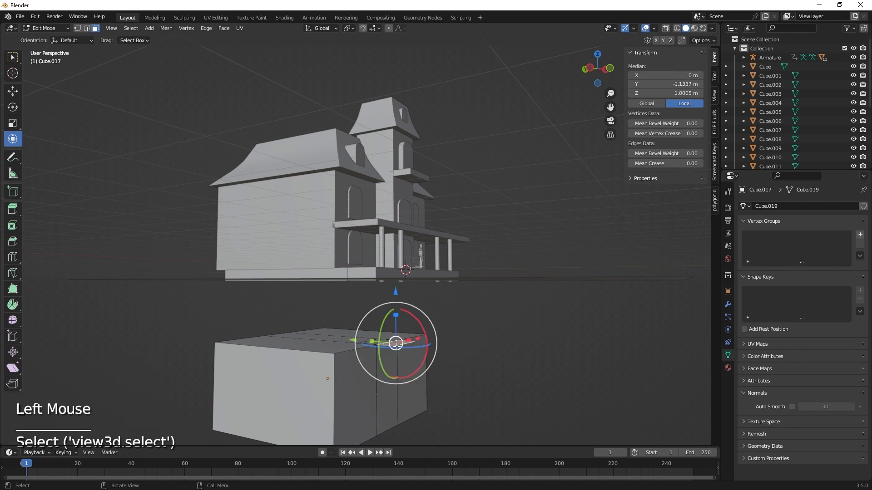
{"action": "key", "text": "Delete"}
{"action": "left_click", "coordinate": [389, 362]}
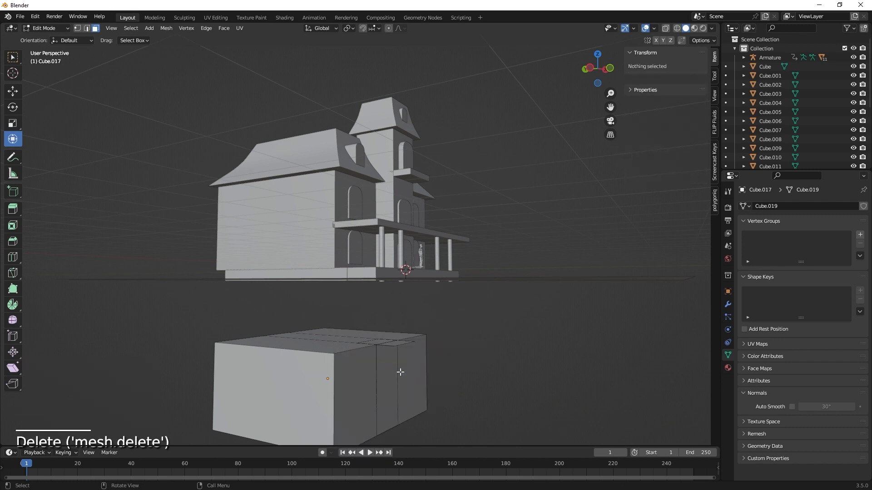
{"action": "left_click", "coordinate": [397, 345]}
{"action": "key", "text": "Delete"}
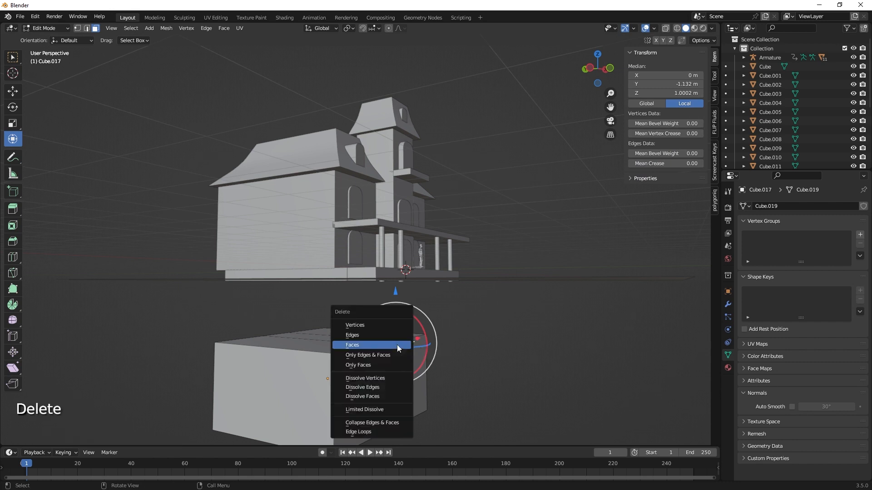
{"action": "left_click", "coordinate": [396, 345]}
{"action": "middle_click_drag", "start_coordinate": [397, 345], "coordinate": [413, 354]}
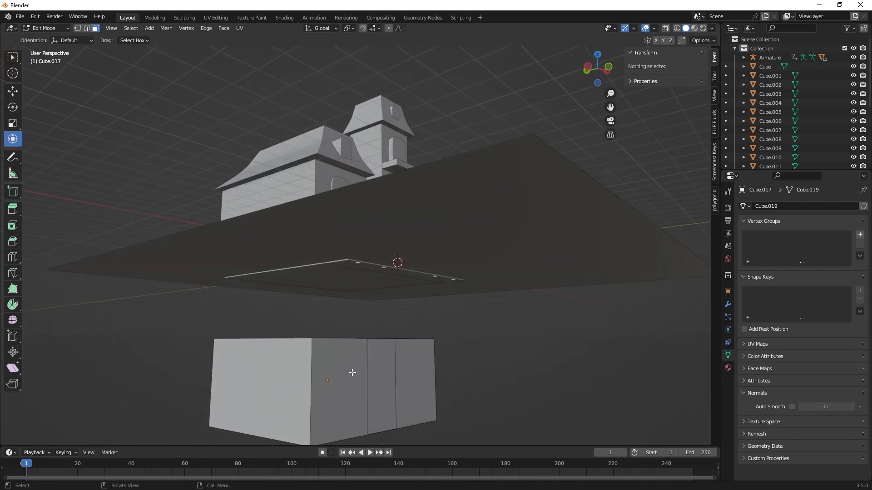
Return to Object Mode and flatten the duplicated block along Z, setting its height to 2.5 m
{"action": "key", "text": "Tab"}
{"action": "left_click_drag", "start_coordinate": [329, 353], "coordinate": [326, 368]}
{"action": "left_click", "coordinate": [678, 217]}
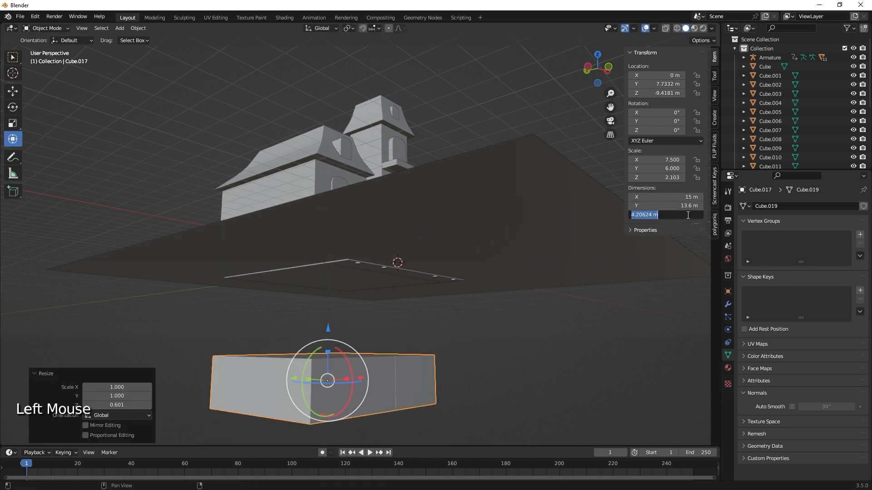
{"action": "type", "text": "2.5"}
{"action": "key", "text": "Return"}
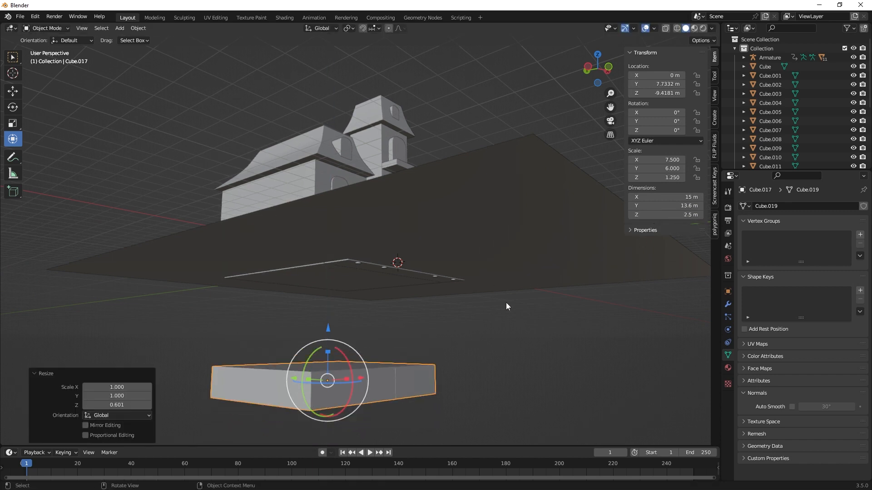
Raise the flattened block along Z to about -1.88 m so its top meets the underside of the house
{"action": "left_click_drag", "start_coordinate": [341, 326], "coordinate": [353, 260]}
{"action": "middle_click_drag", "start_coordinate": [354, 261], "coordinate": [448, 312]}
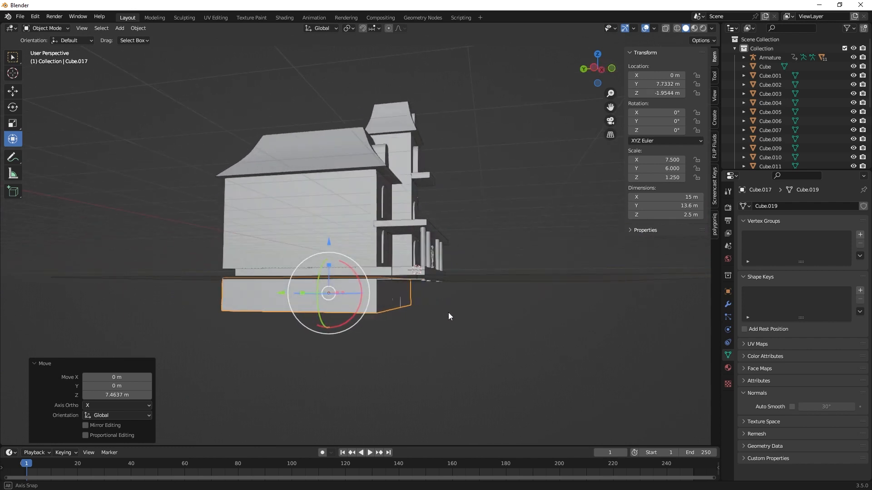
{"action": "mouse_move", "coordinate": [329, 240]}
{"action": "left_mouse_down"}
{"action": "mouse_move", "coordinate": [329, 264]}
{"action": "mouse_move", "coordinate": [330, 238]}
{"action": "left_mouse_up"}
{"action": "middle_click_drag", "start_coordinate": [378, 259], "coordinate": [364, 324]}
{"action": "scroll", "coordinate": [353, 352], "scroll_direction": "up", "scroll_amount": 3}
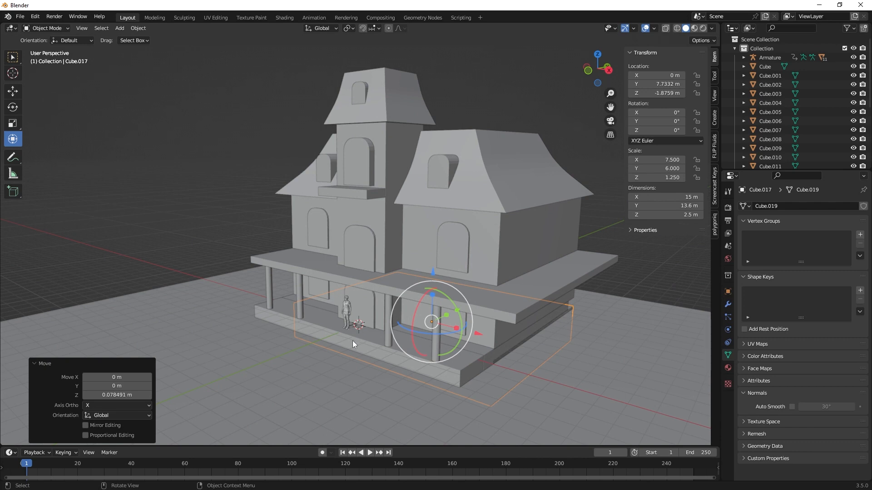
{"action": "middle_click_drag", "start_coordinate": [325, 348], "coordinate": [407, 348]}
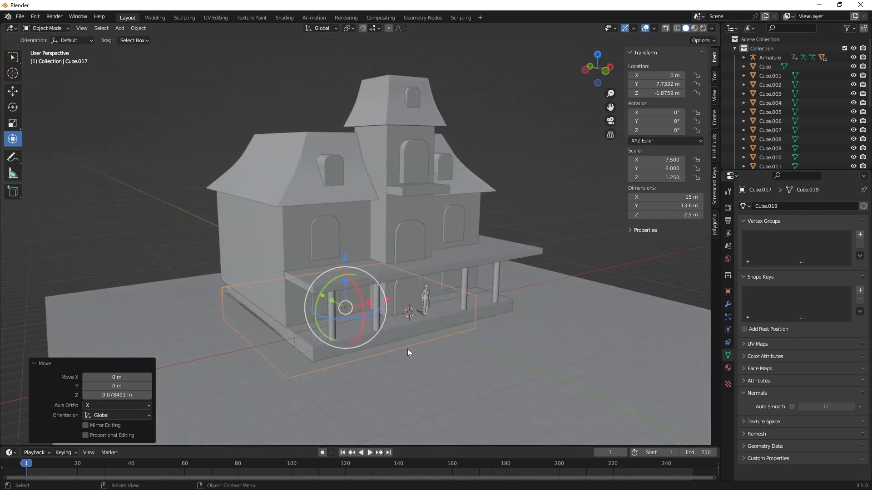